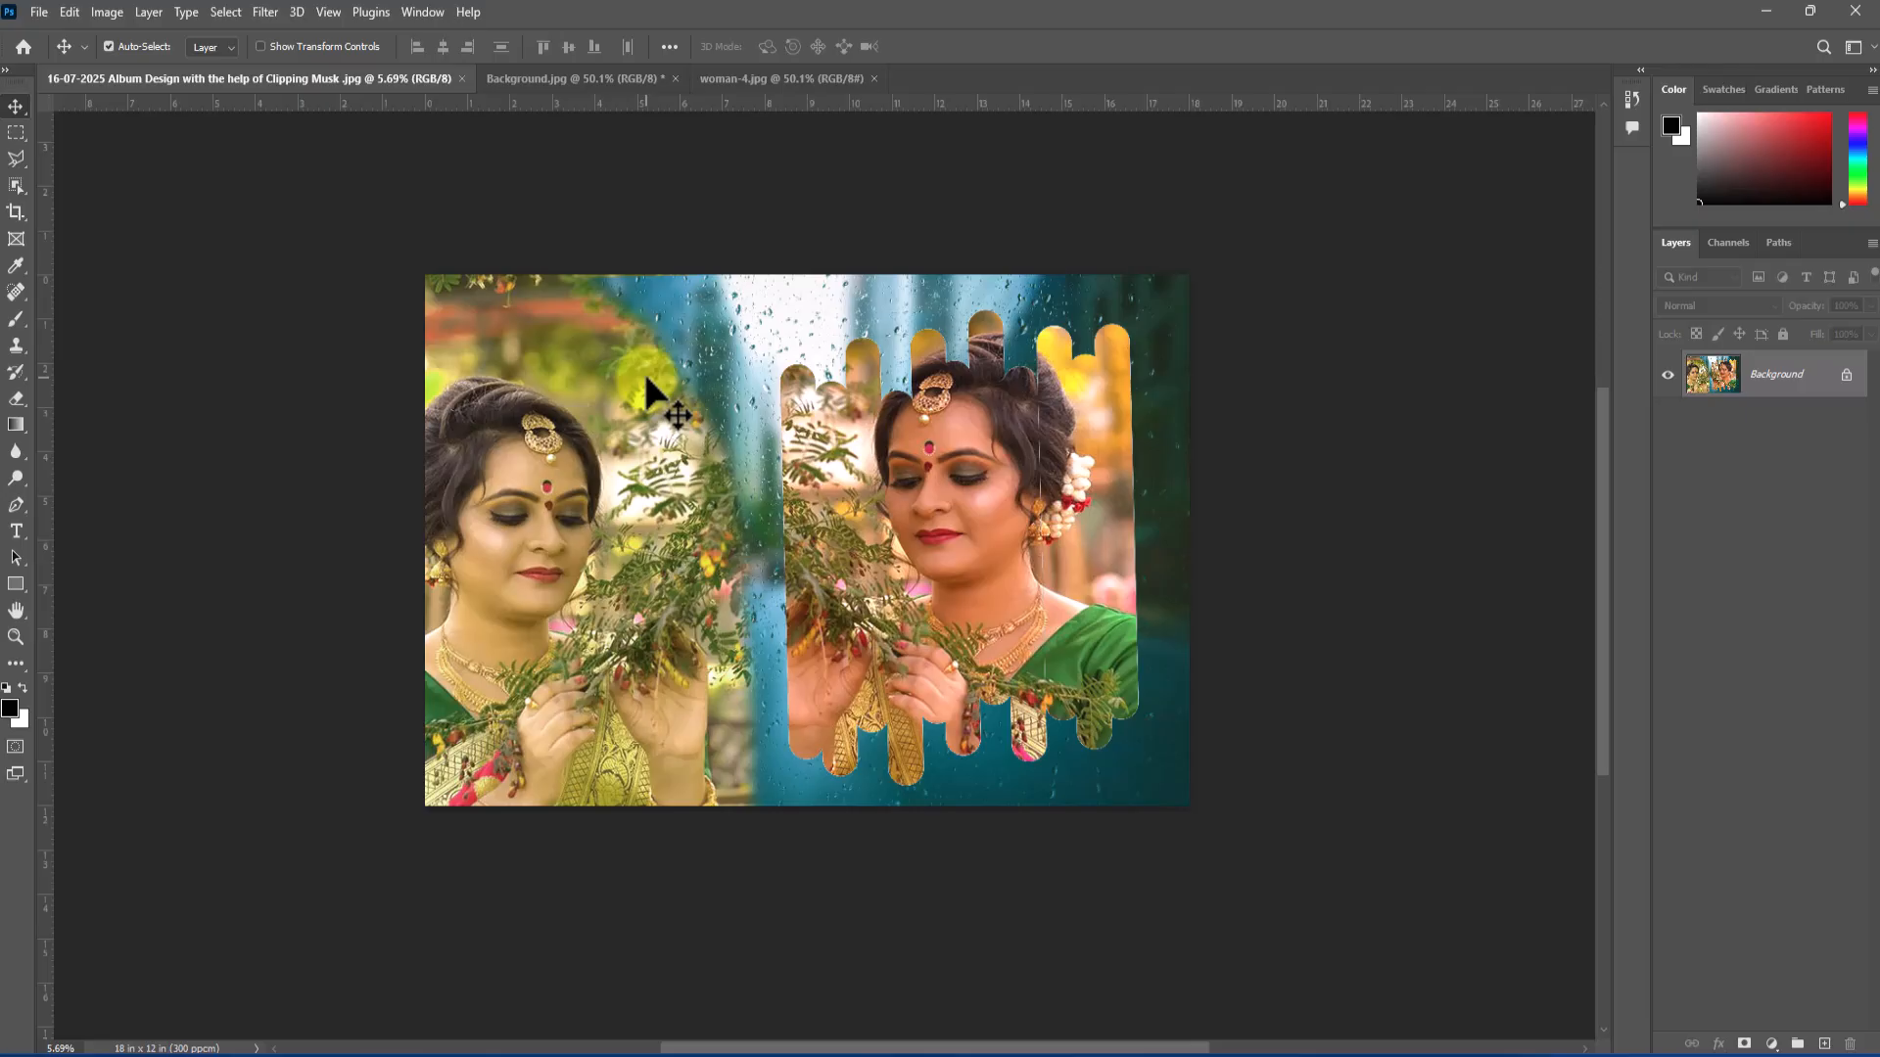
- Create a new 18 x 12 inch document at 300 pixels/centimeter, in 8-bit RGB Color with a white background
{"action": "left_click", "coordinate": [40, 12]}
{"action": "left_click", "coordinate": [117, 35]}
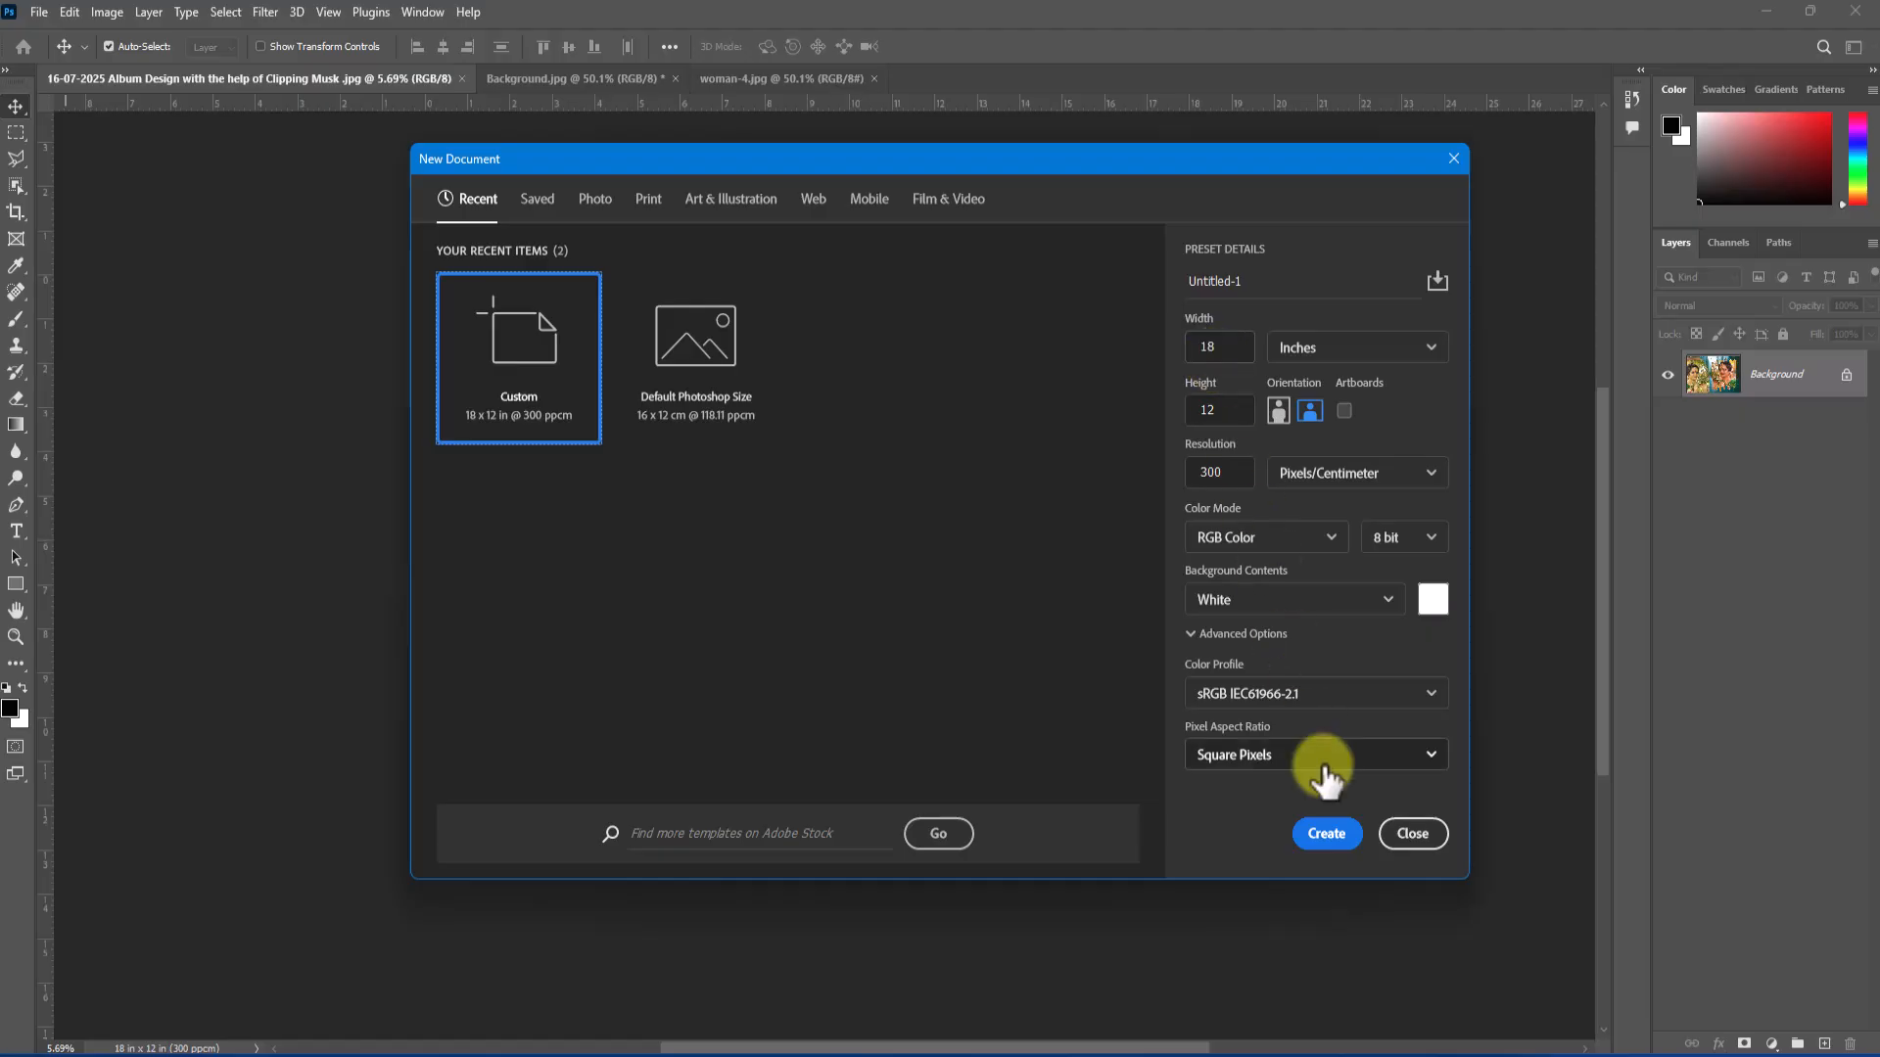
{"action": "left_click", "coordinate": [1327, 834]}
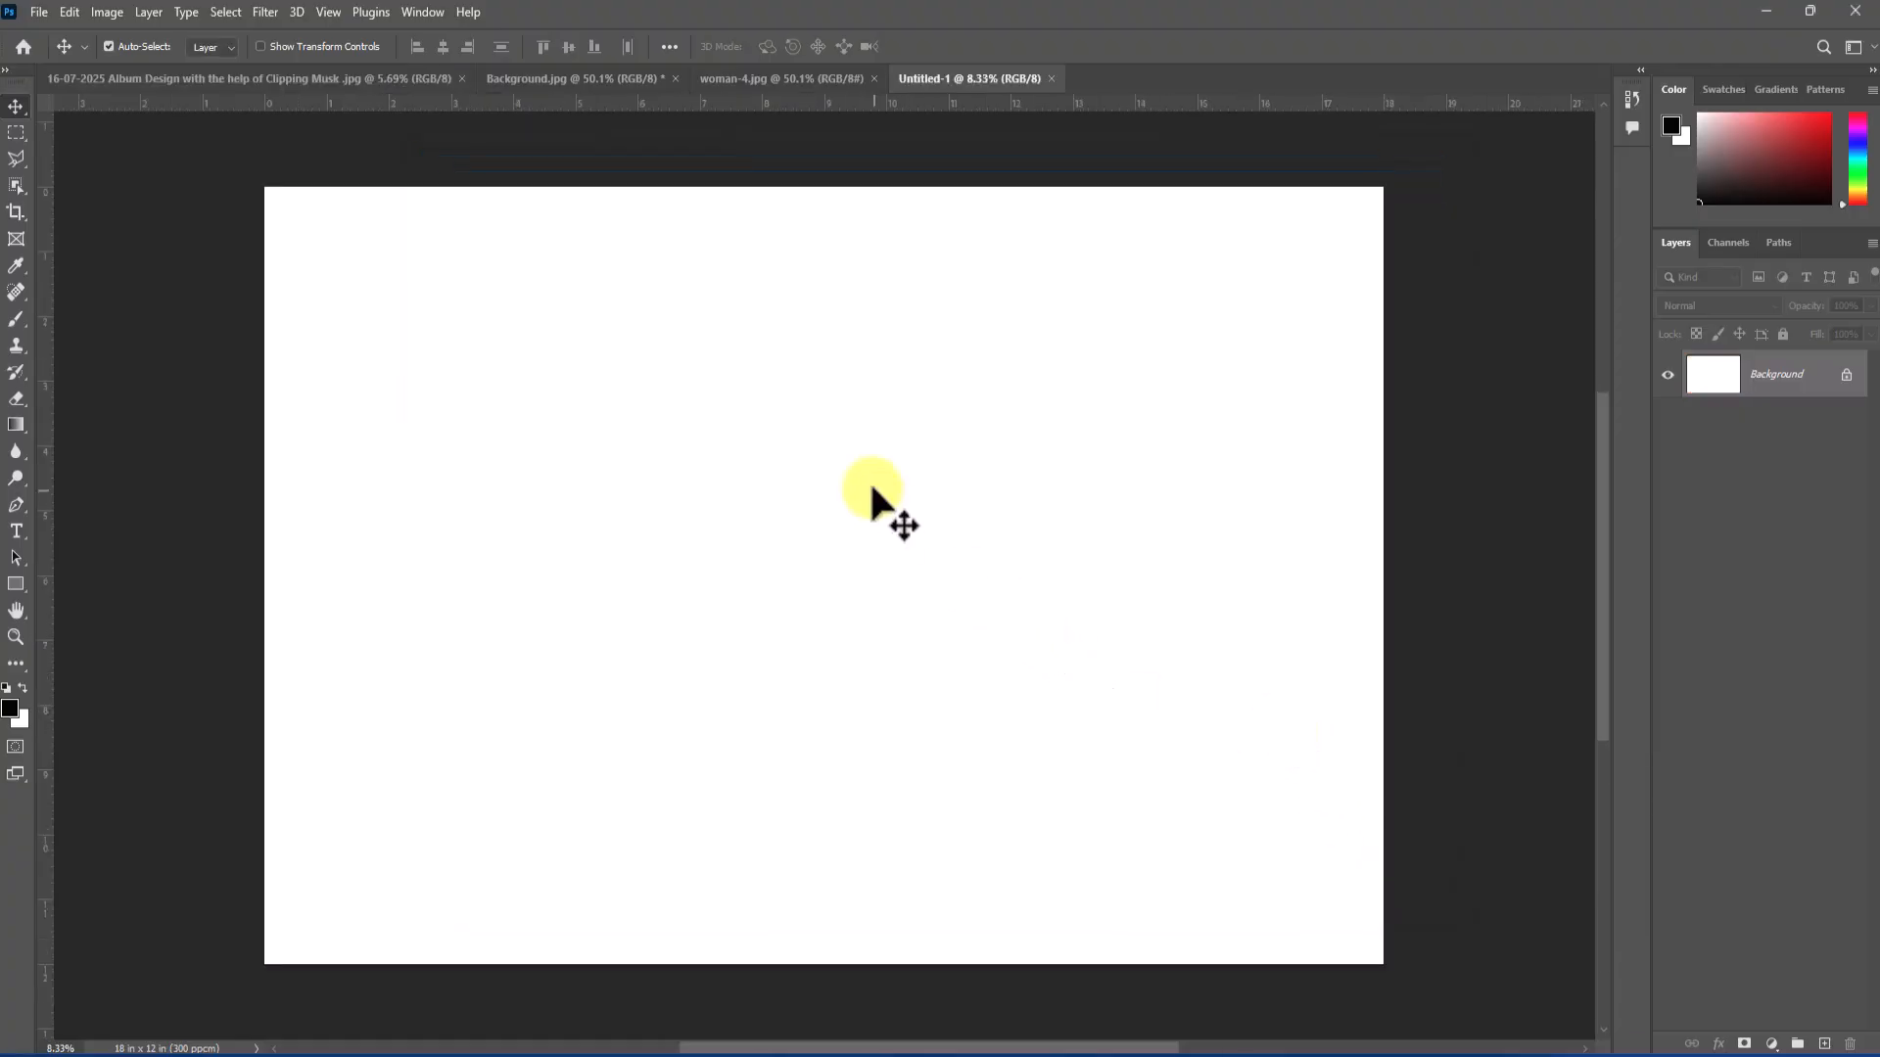
- Unlock the Background.jpg layer and copy the rainy street image into the Untitled-1 document
{"action": "scroll", "coordinate": [838, 470], "scroll_direction": "down", "scroll_amount": 1}
{"action": "scroll", "coordinate": [649, 378], "scroll_direction": "down", "scroll_amount": 1}
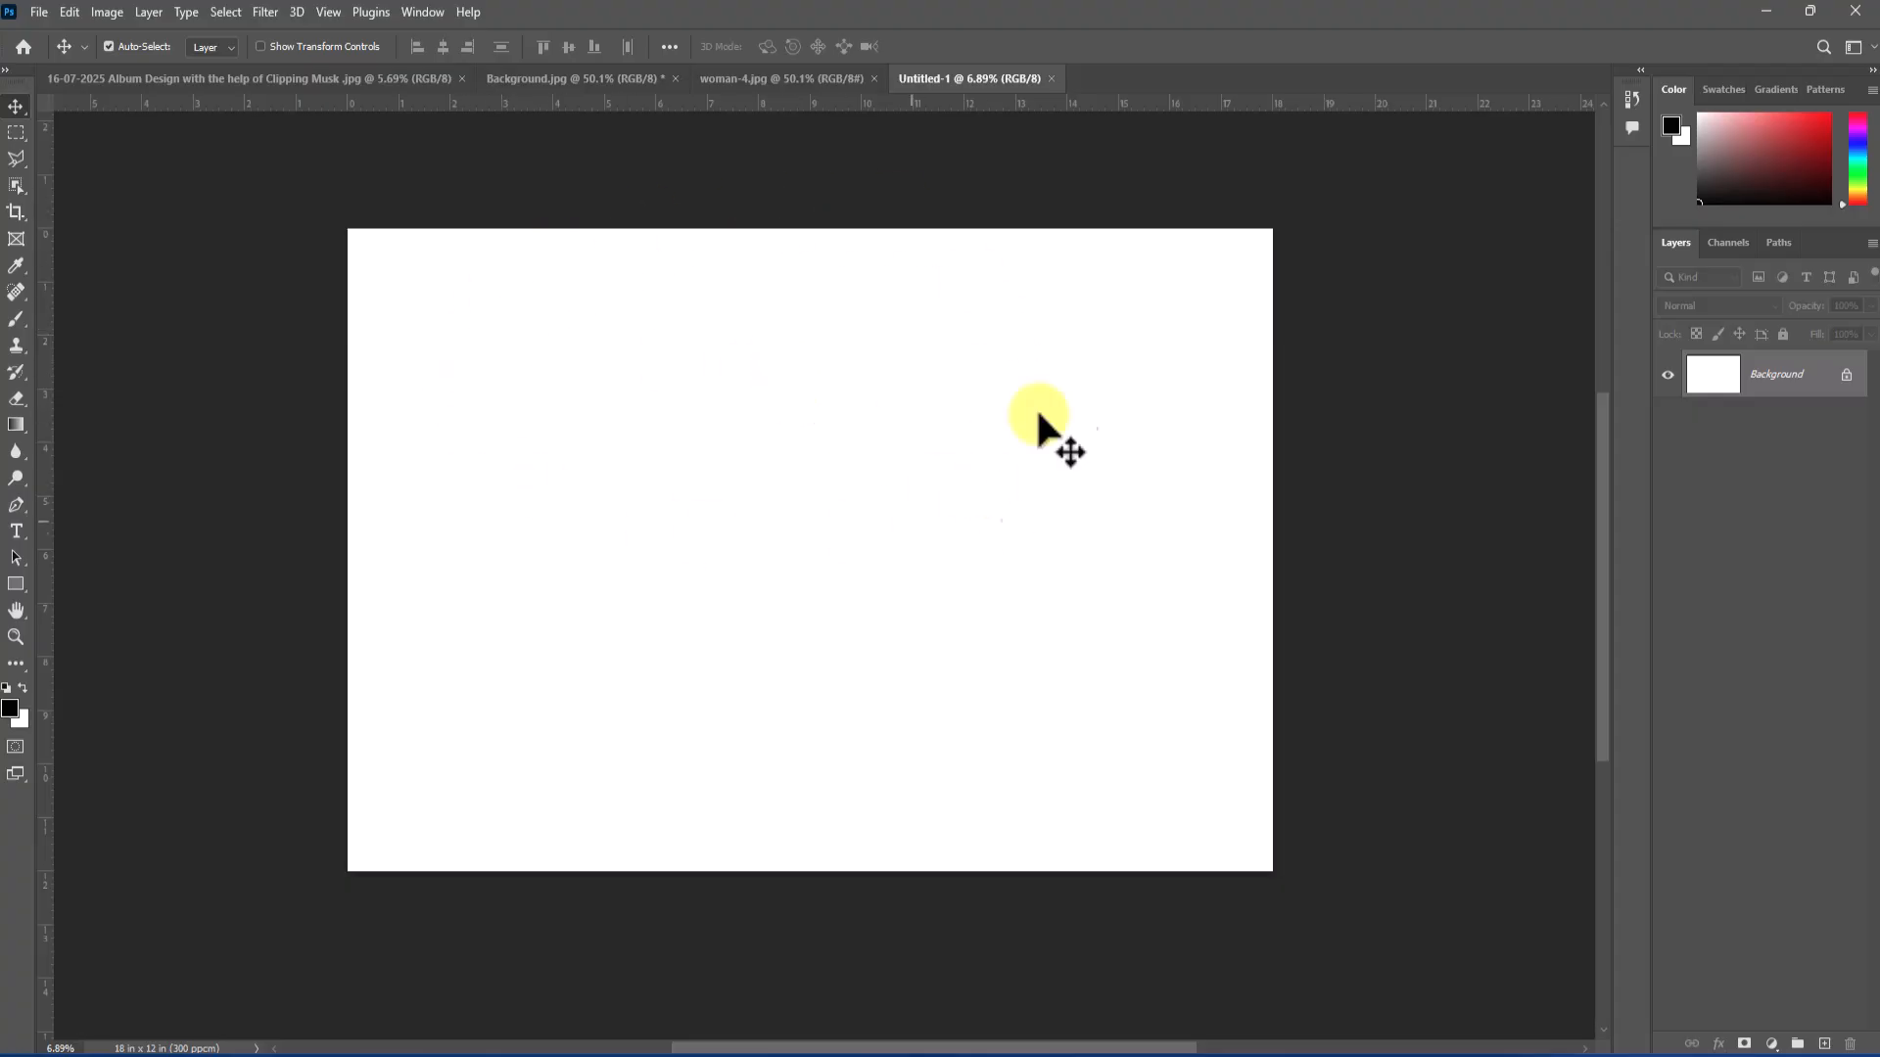
{"action": "scroll", "coordinate": [786, 415], "scroll_direction": "down", "scroll_amount": 1}
{"action": "scroll", "coordinate": [1406, 608], "scroll_direction": "down", "scroll_amount": 1}
{"action": "scroll", "coordinate": [1468, 627], "scroll_direction": "down", "scroll_amount": 1}
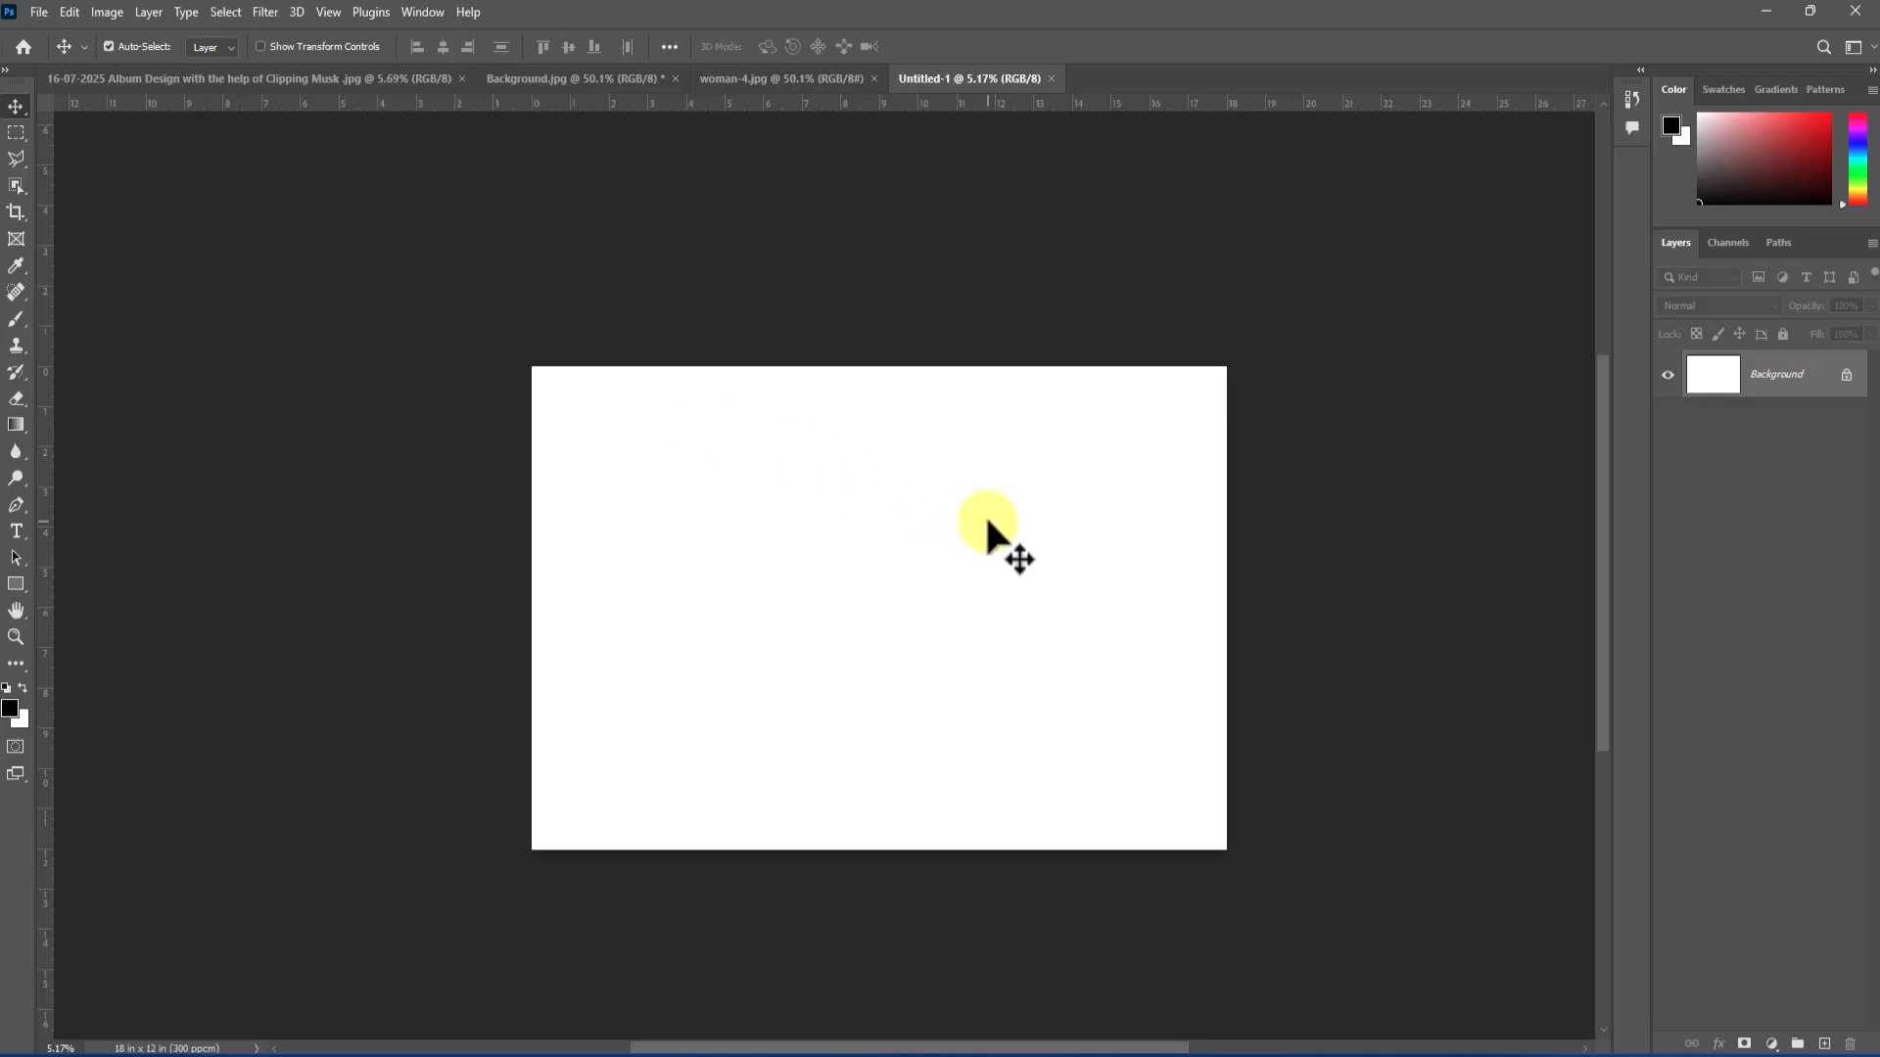
{"action": "left_click", "coordinate": [542, 78]}
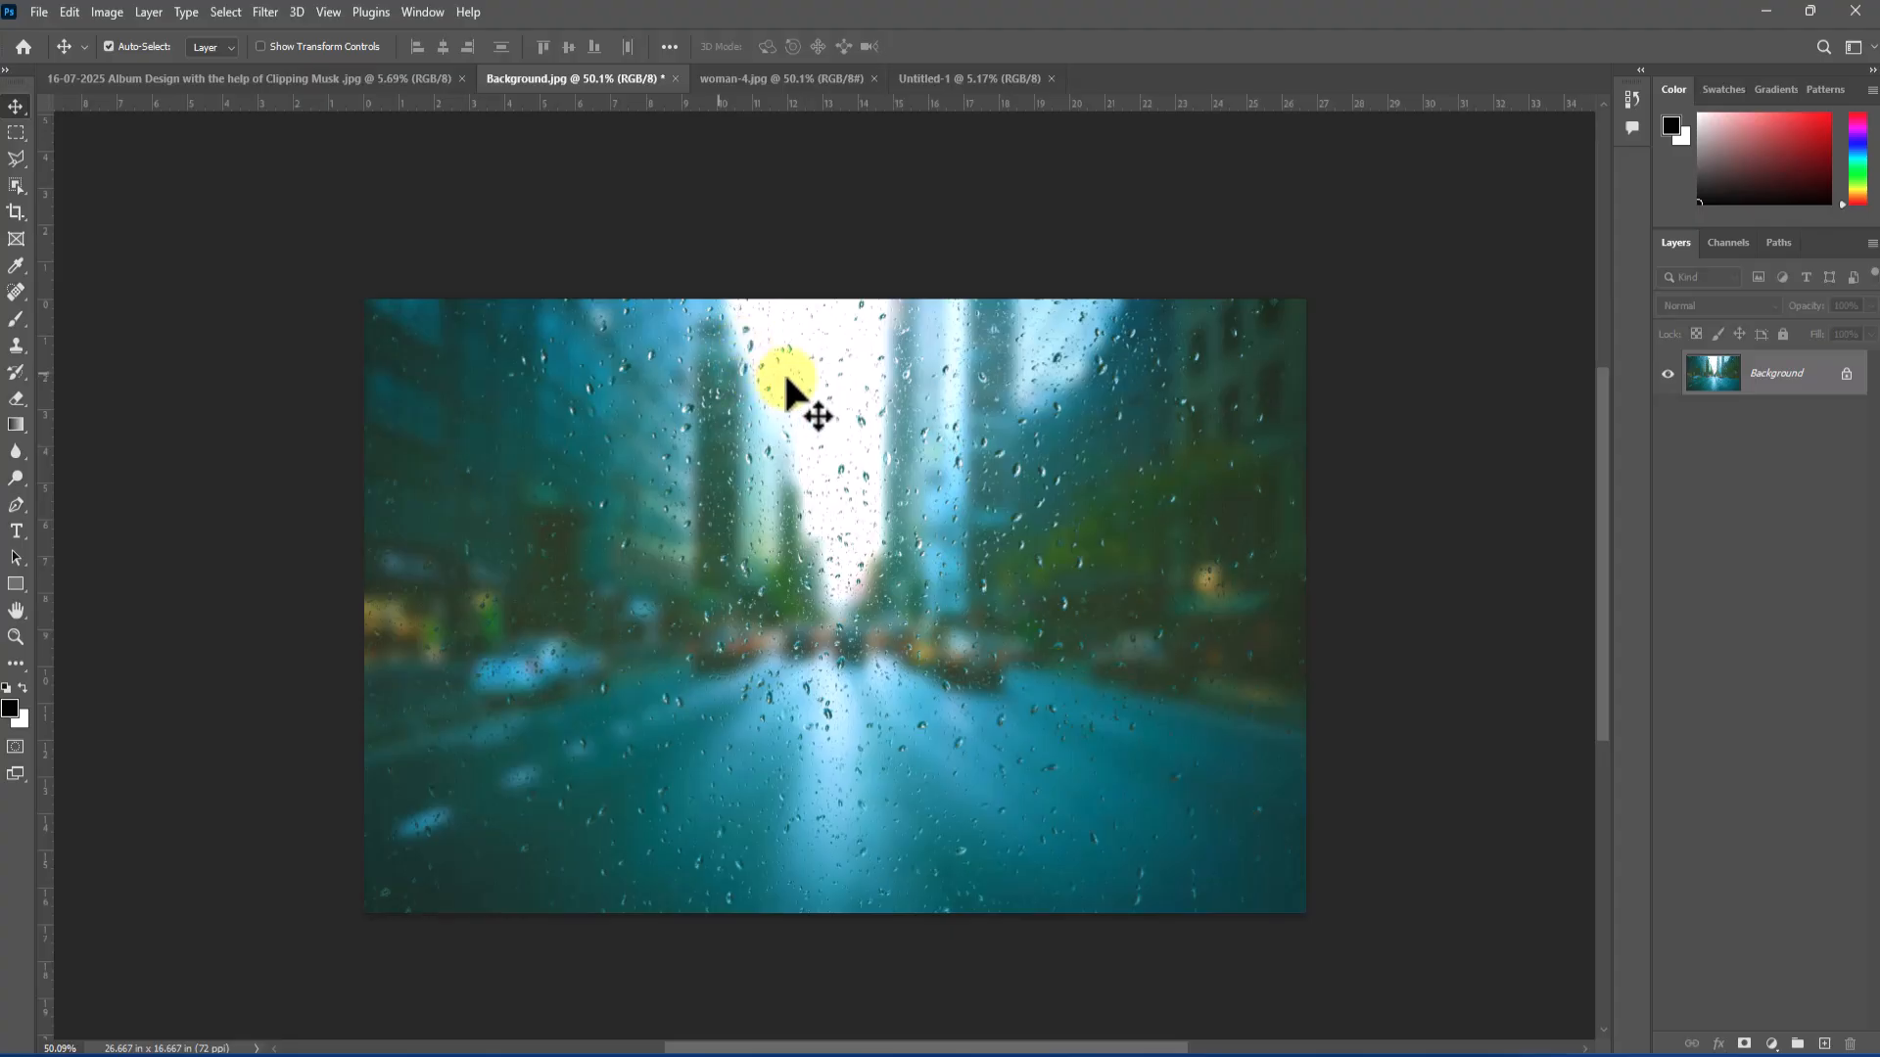
{"action": "left_click", "coordinate": [1846, 374]}
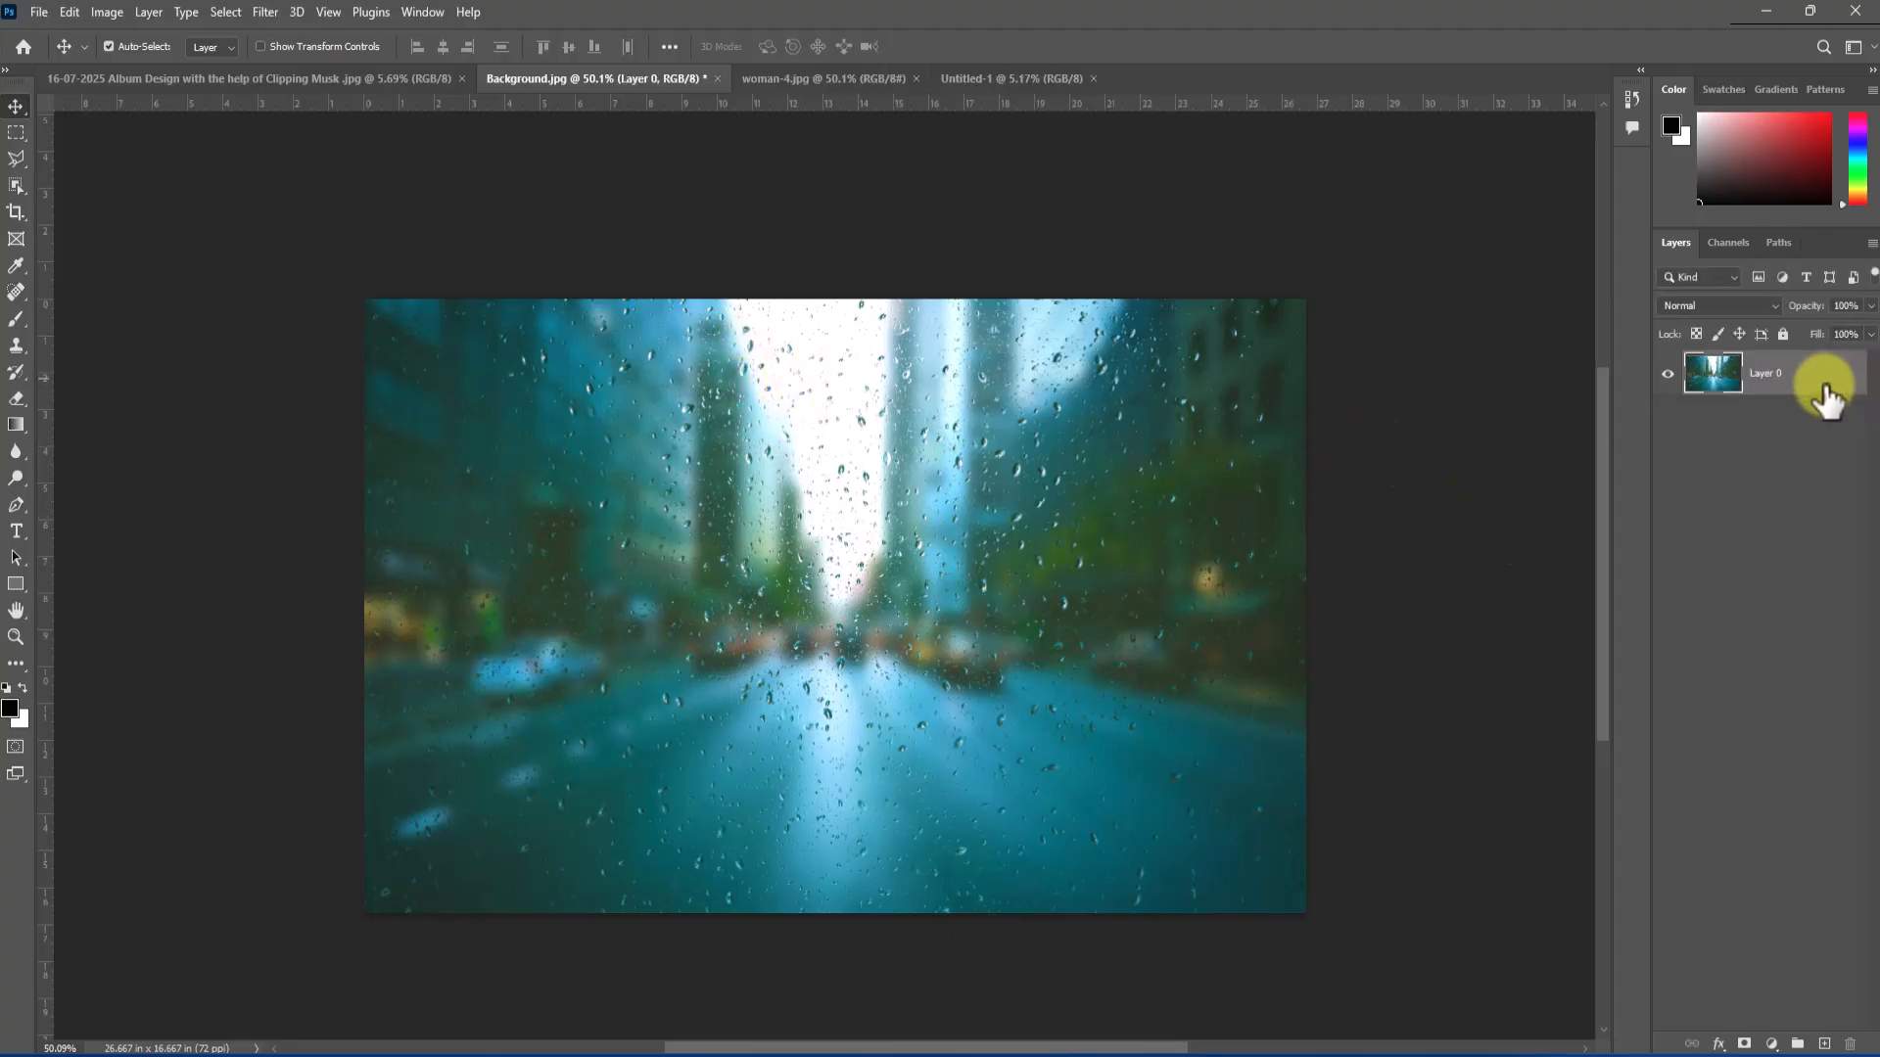
{"action": "mouse_move", "coordinate": [850, 533]}
{"action": "left_mouse_down"}
{"action": "mouse_move", "coordinate": [770, 449]}
{"action": "mouse_move", "coordinate": [902, 252]}
{"action": "mouse_move", "coordinate": [973, 85]}
{"action": "mouse_move", "coordinate": [865, 538]}
{"action": "left_mouse_up"}
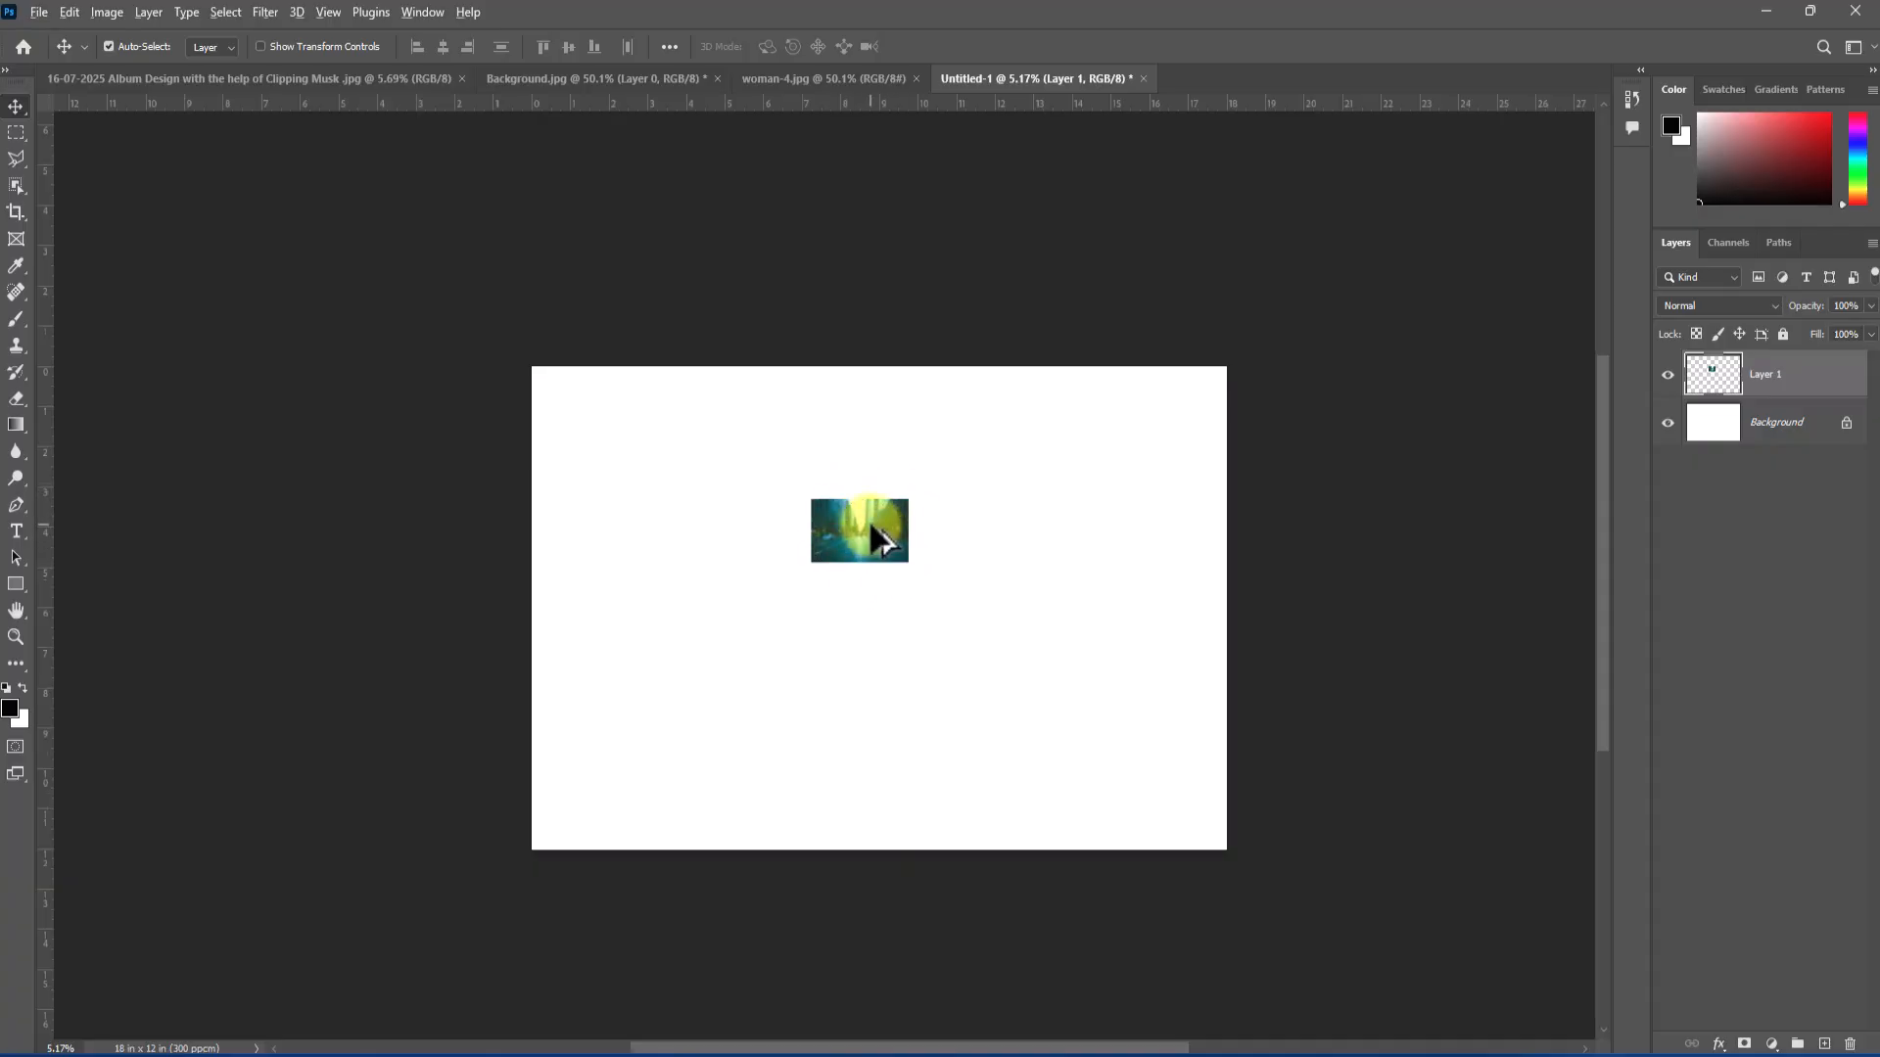
- Scale the street image to about 747% width and 819% height so it covers the whole canvas, and apply the transform
{"action": "scroll", "coordinate": [867, 521], "scroll_direction": "up", "scroll_amount": 1}
{"action": "key", "text": "ctrl+t"}
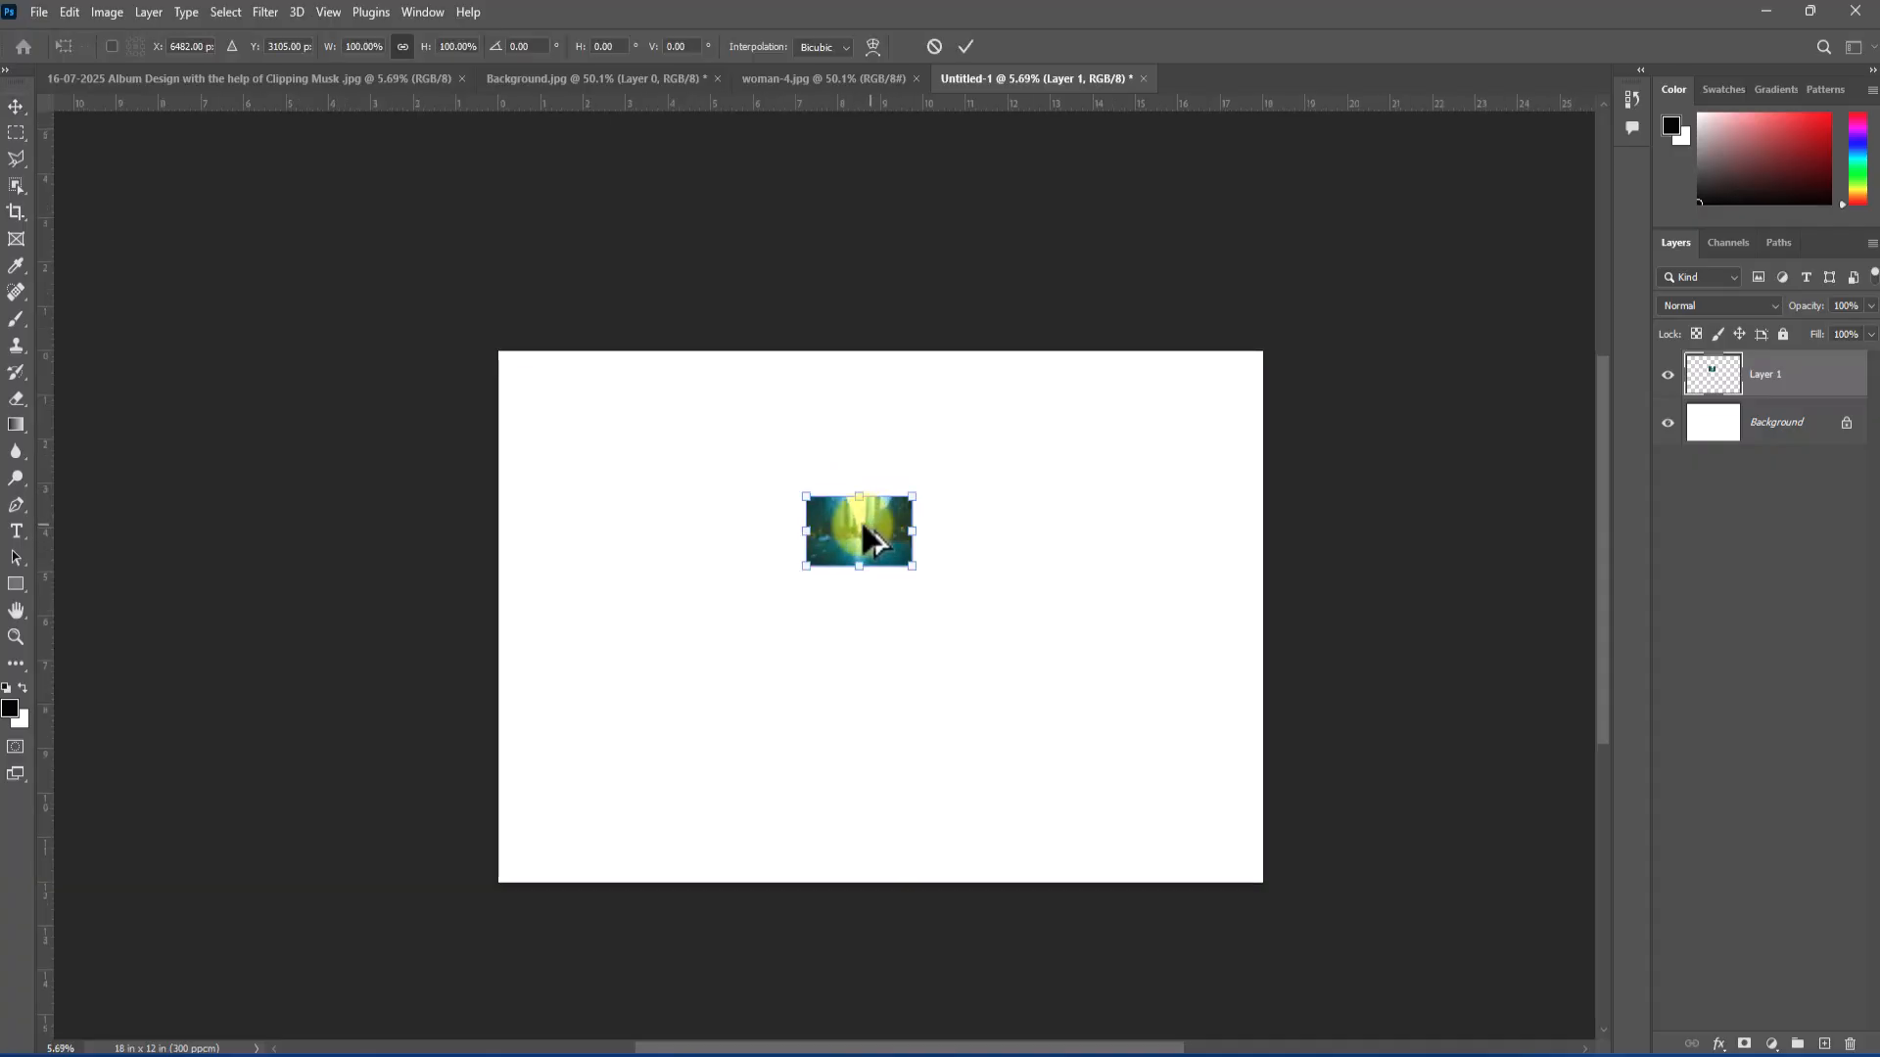
{"action": "left_click_drag", "start_coordinate": [806, 496], "coordinate": [633, 384]}
{"action": "left_click_drag", "start_coordinate": [780, 474], "coordinate": [647, 441]}
{"action": "left_click_drag", "start_coordinate": [775, 533], "coordinate": [1195, 924]}
{"action": "mouse_move", "coordinate": [1079, 654]}
{"action": "left_mouse_down"}
{"action": "mouse_move", "coordinate": [1087, 680]}
{"action": "mouse_move", "coordinate": [1081, 658]}
{"action": "left_mouse_up"}
{"action": "left_click_drag", "start_coordinate": [1262, 600], "coordinate": [1279, 599]}
{"action": "left_click_drag", "start_coordinate": [500, 597], "coordinate": [481, 598]}
{"action": "left_click_drag", "start_coordinate": [875, 841], "coordinate": [880, 901]}
{"action": "left_click_drag", "start_coordinate": [879, 351], "coordinate": [891, 331]}
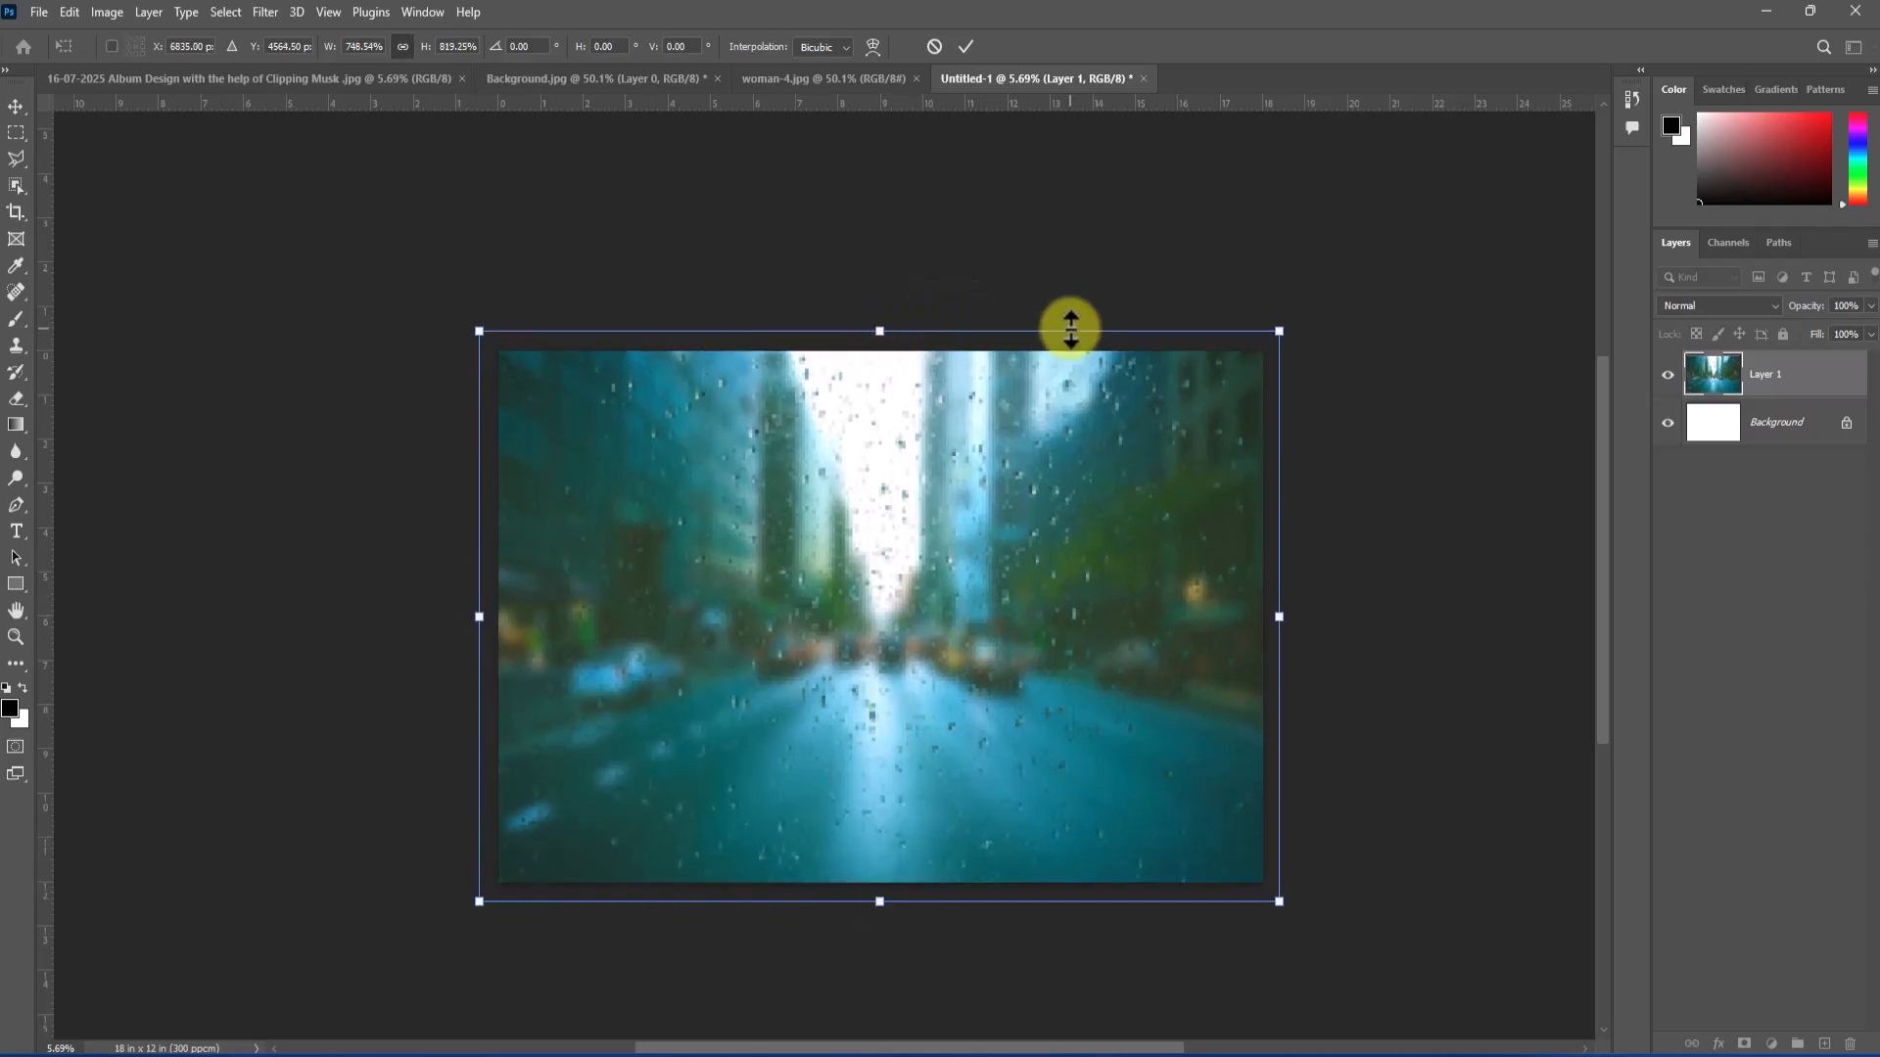
{"action": "left_click", "coordinate": [968, 45]}
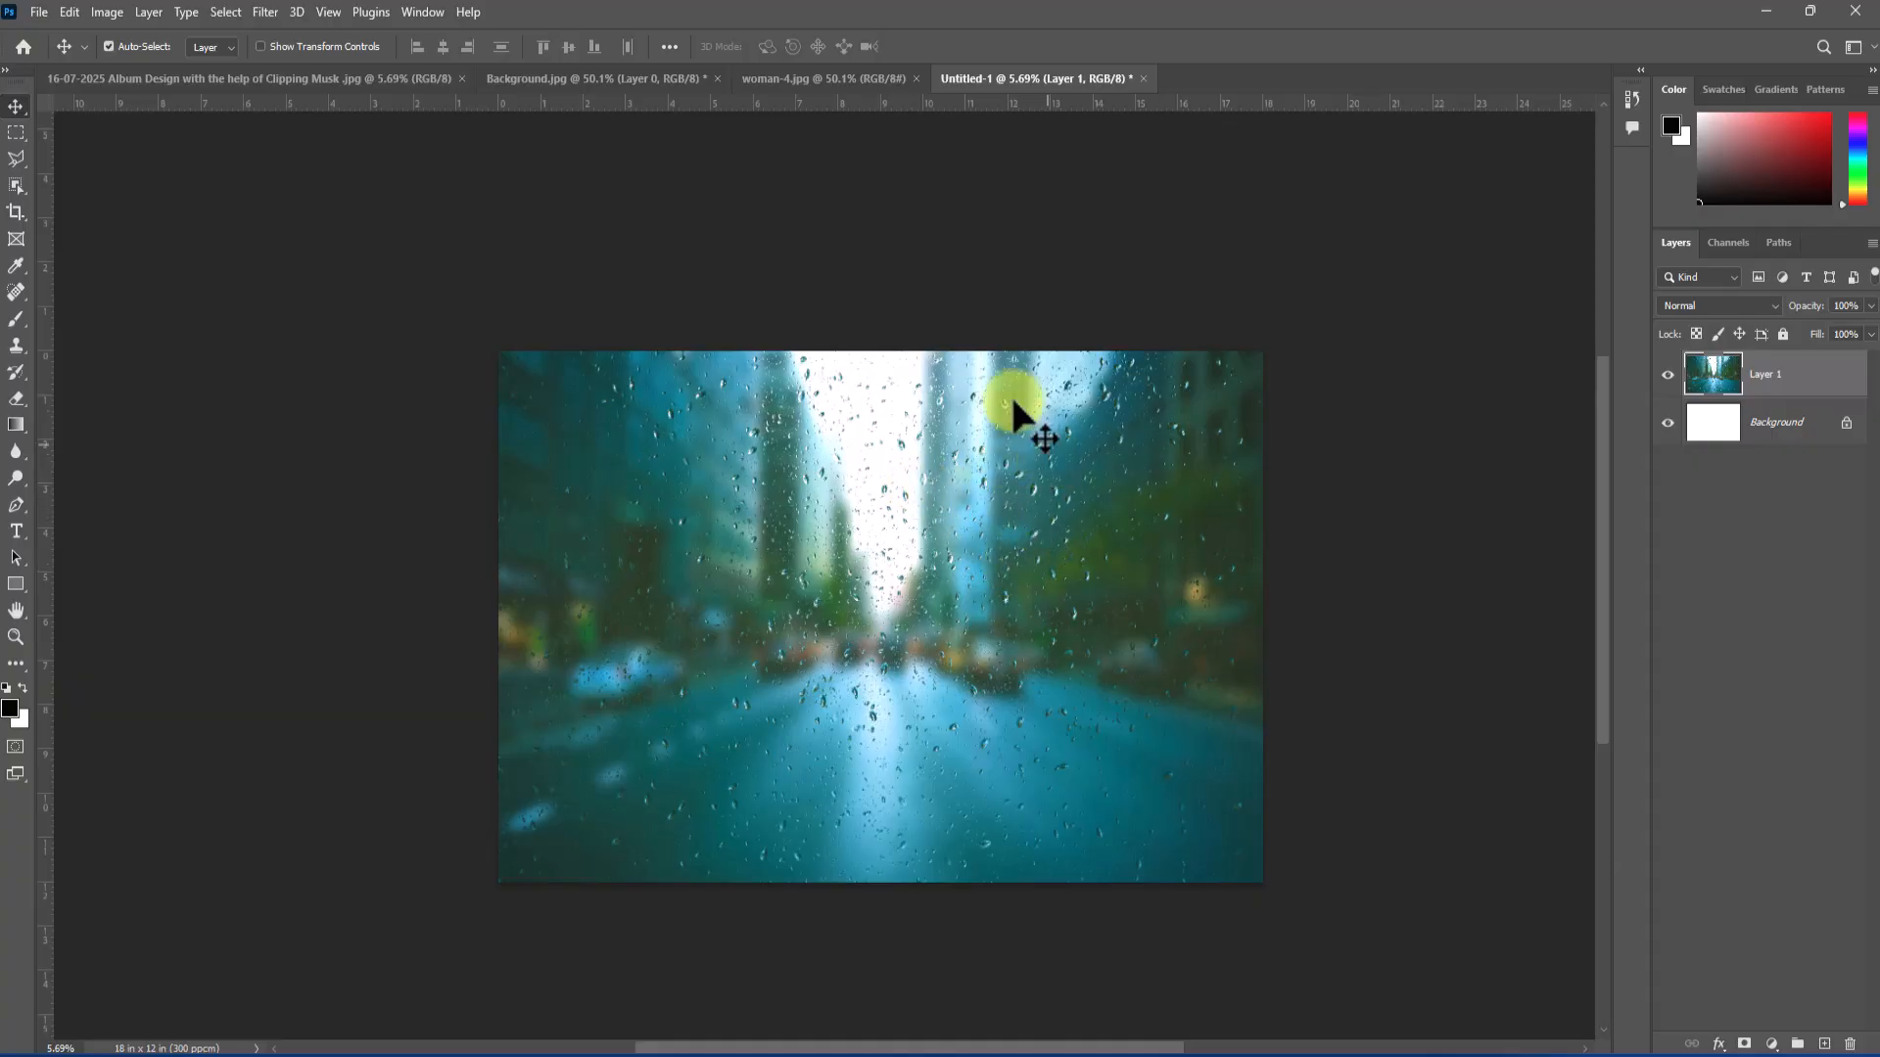
- Brighten the woman-4.jpg photo with Levels by setting the white input level to 193
{"action": "left_click", "coordinate": [858, 84]}
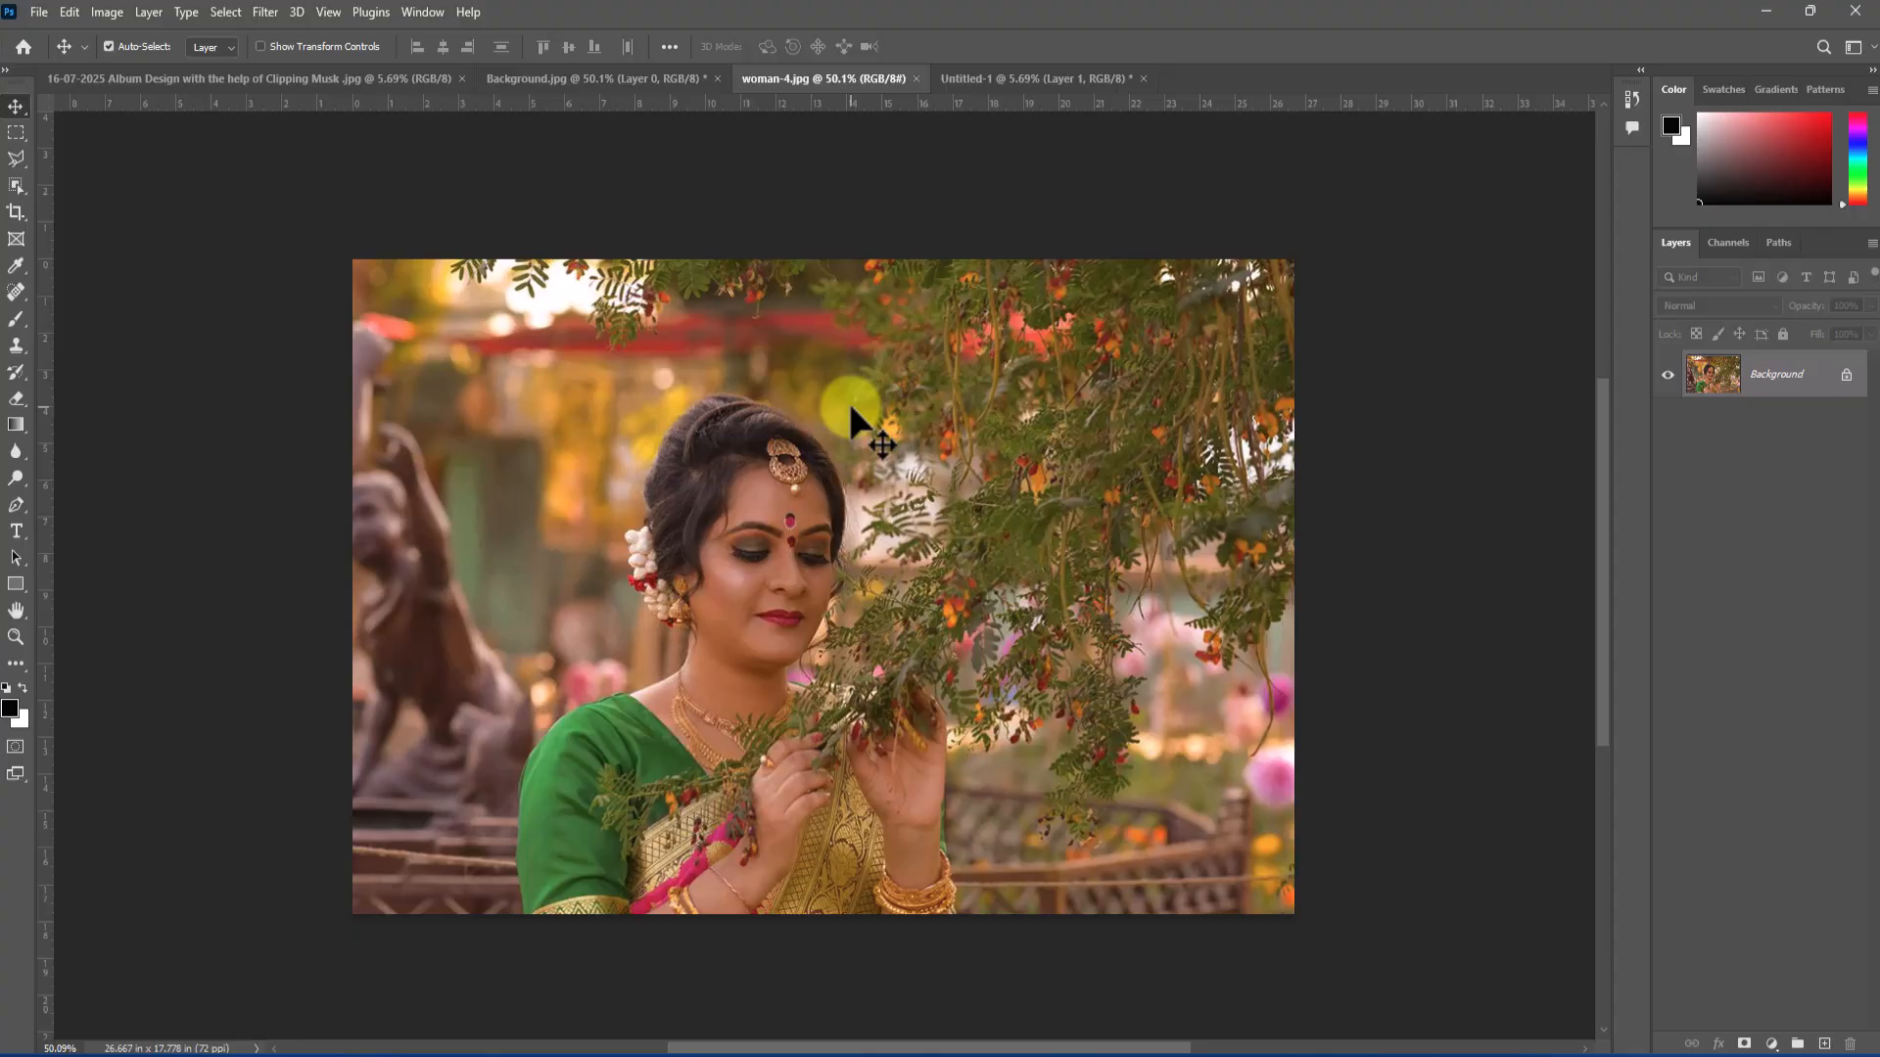
{"action": "key", "text": "ctrl"}
{"action": "key", "text": "ctrl+l"}
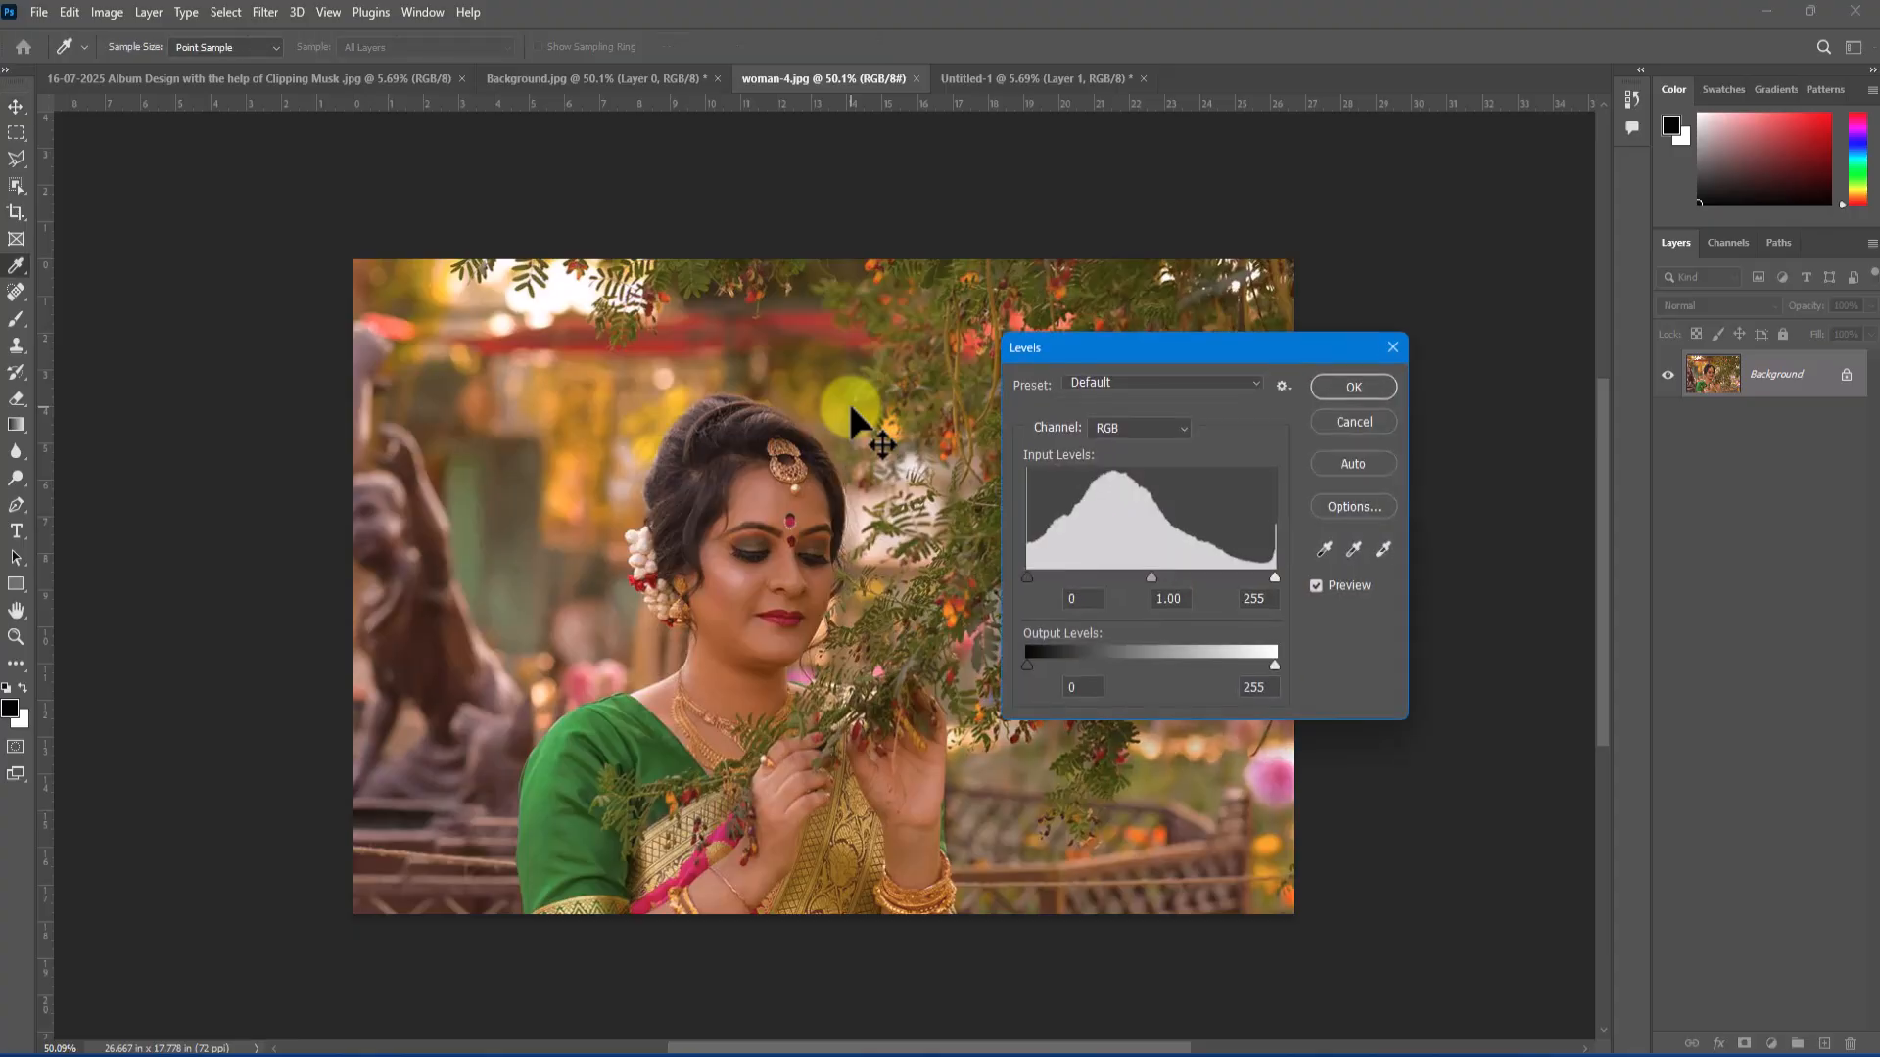
{"action": "left_click_drag", "start_coordinate": [1126, 344], "coordinate": [1203, 435]}
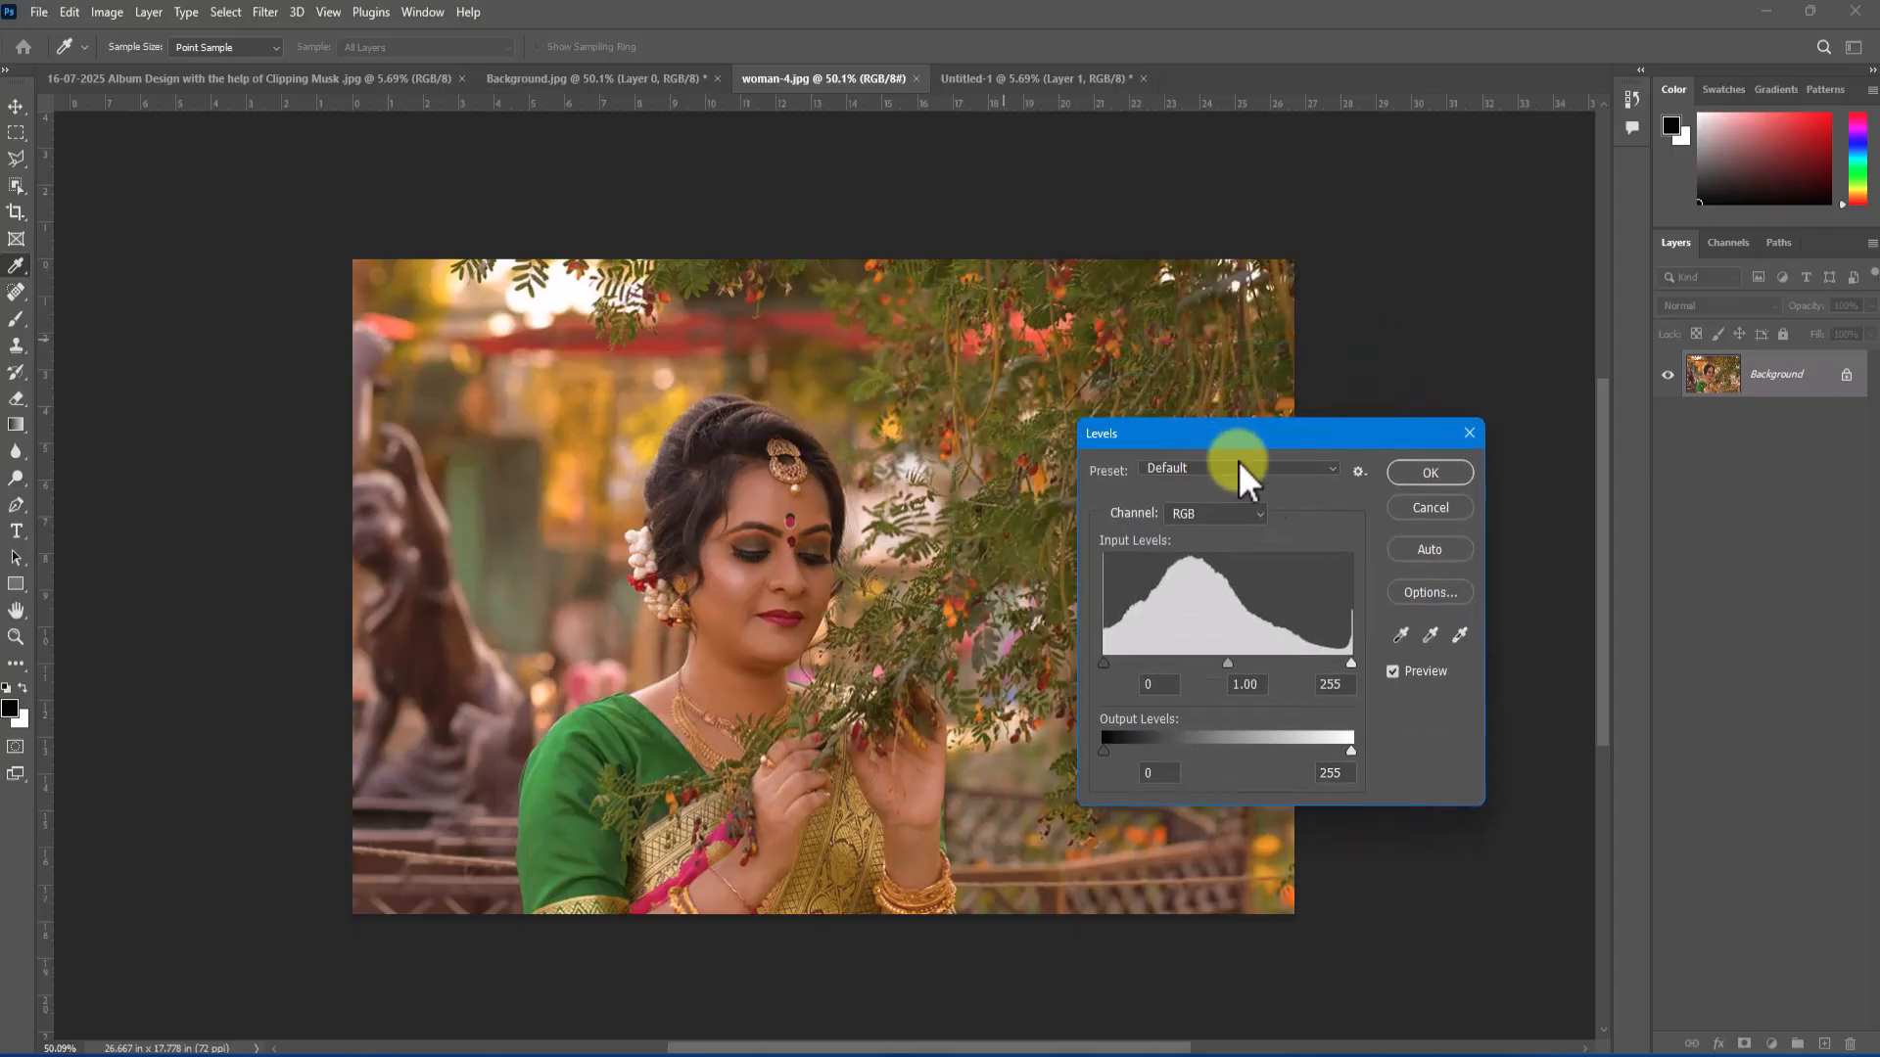
{"action": "left_click", "coordinate": [1356, 661]}
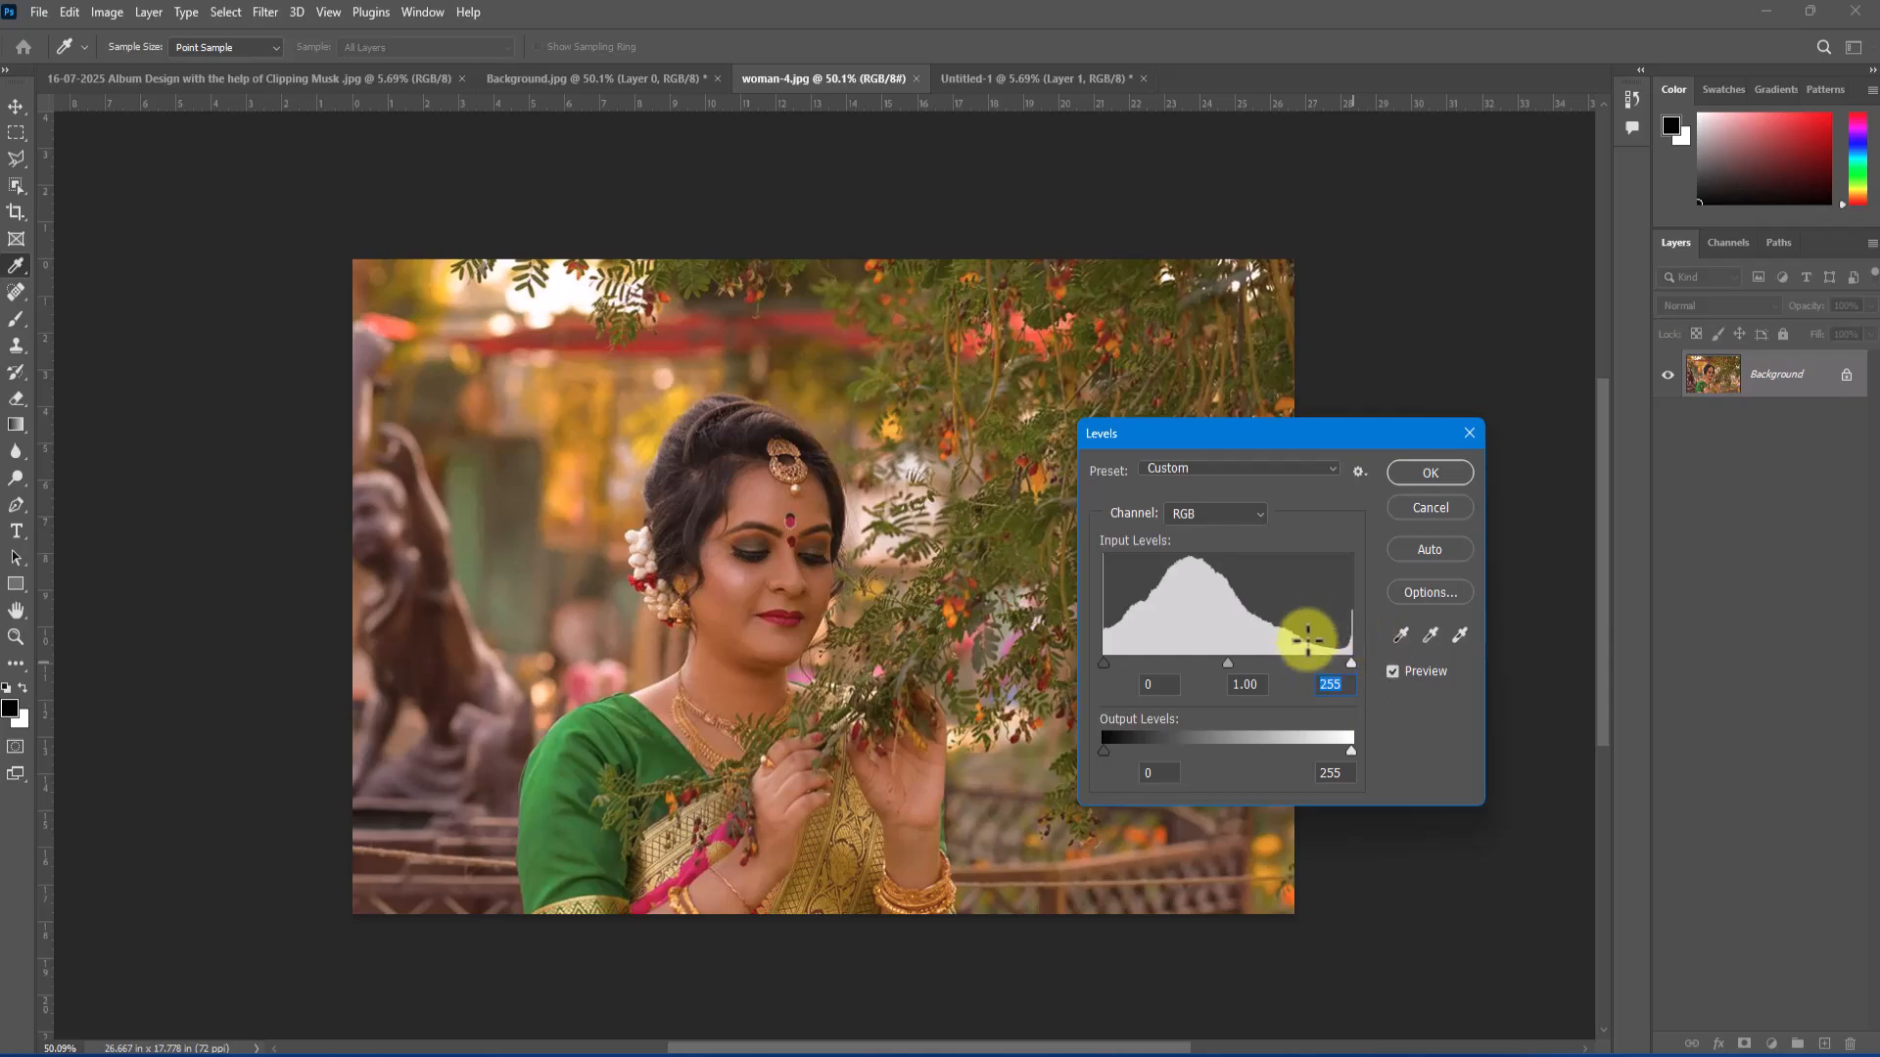
{"action": "left_click_drag", "start_coordinate": [1350, 666], "coordinate": [1289, 666]}
{"action": "left_click_drag", "start_coordinate": [1317, 587], "coordinate": [1356, 487]}
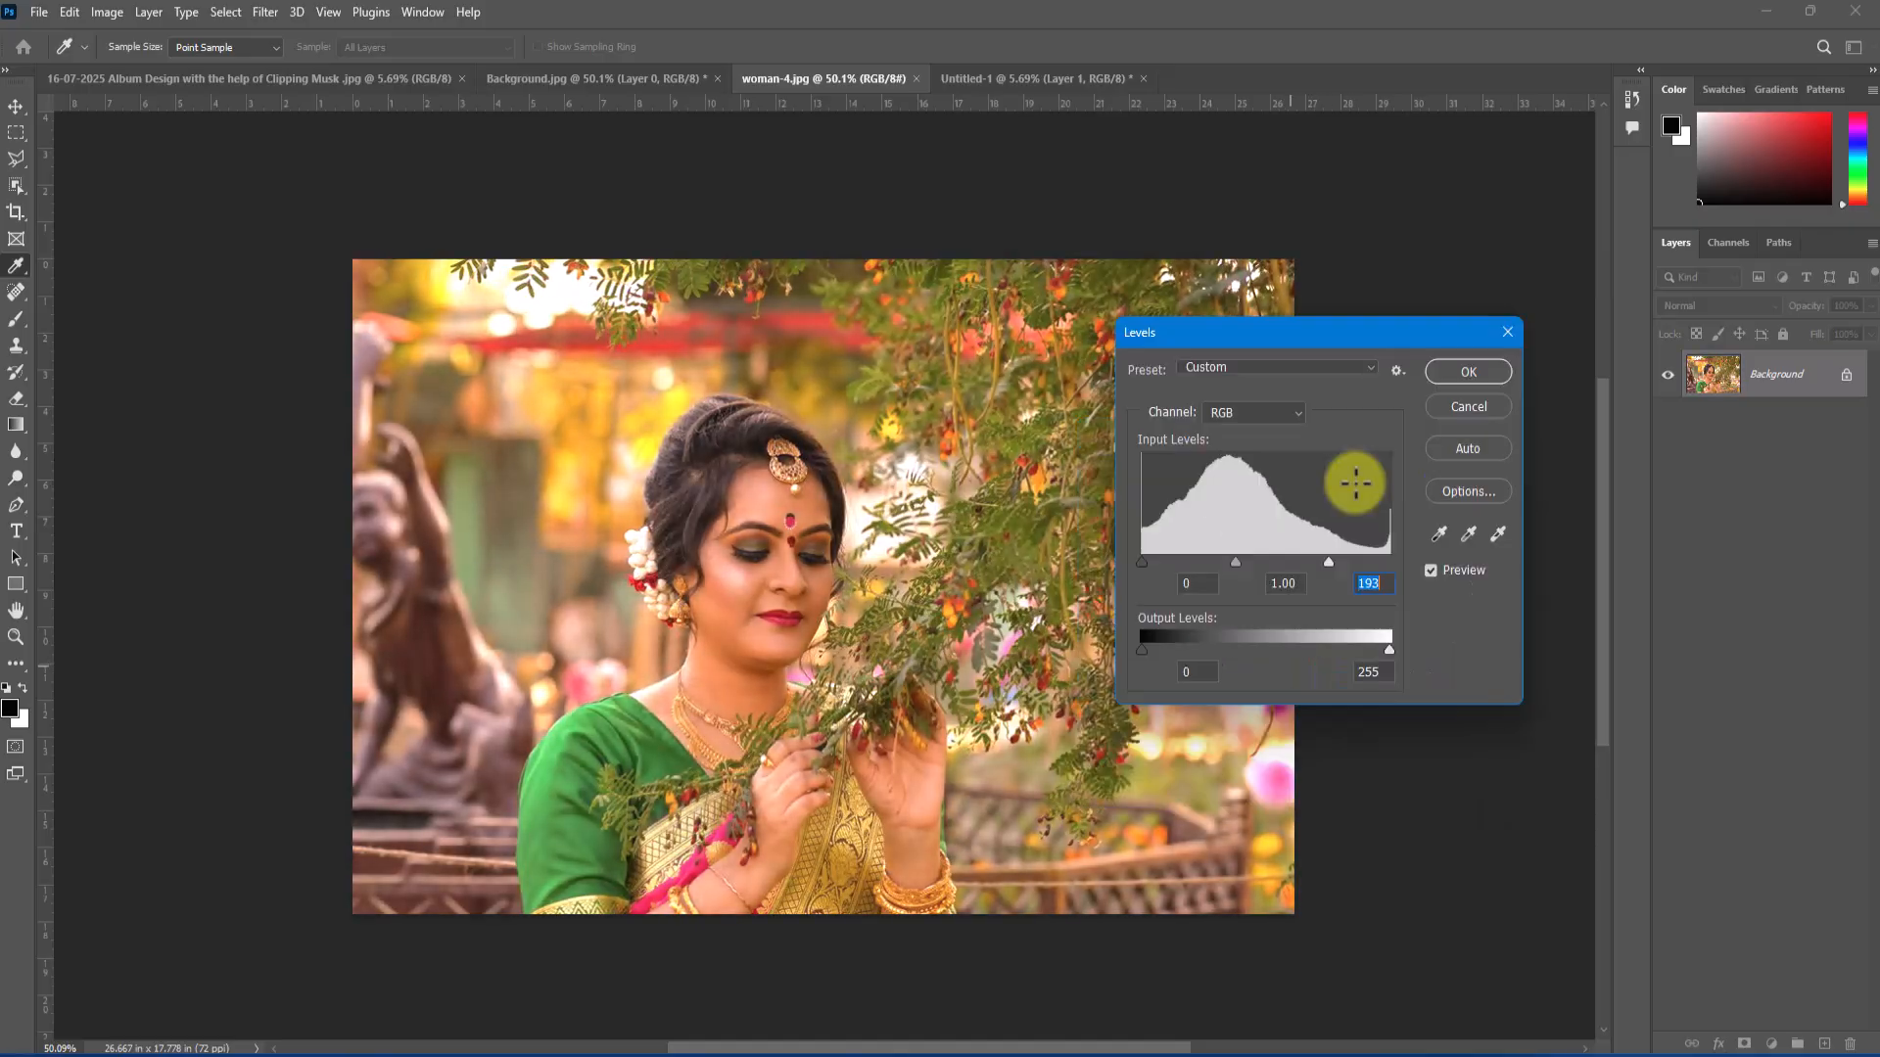
{"action": "left_click", "coordinate": [1468, 372]}
- Unlock the woman-4.jpg layer and copy the brightened photo into the Untitled-1 document
{"action": "left_click", "coordinate": [1845, 375]}
{"action": "key", "text": "v"}
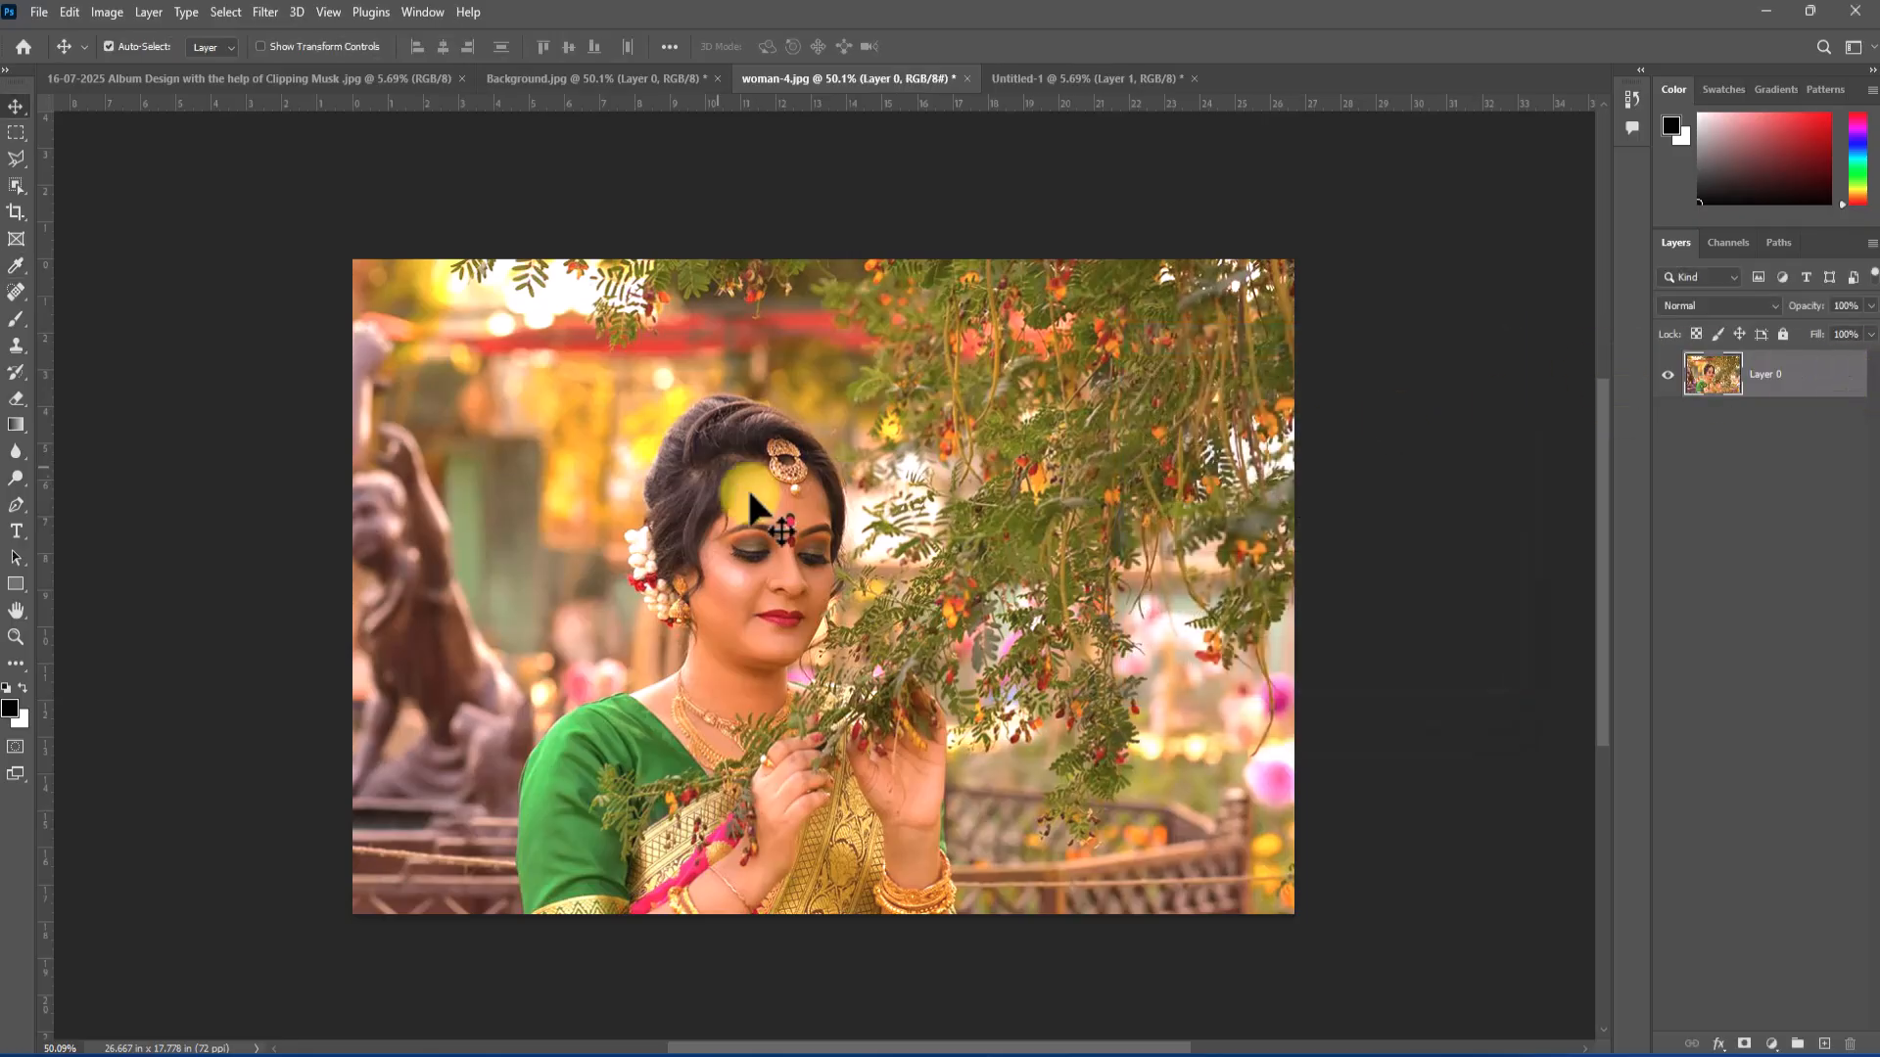
{"action": "left_click_drag", "start_coordinate": [854, 546], "coordinate": [948, 596]}
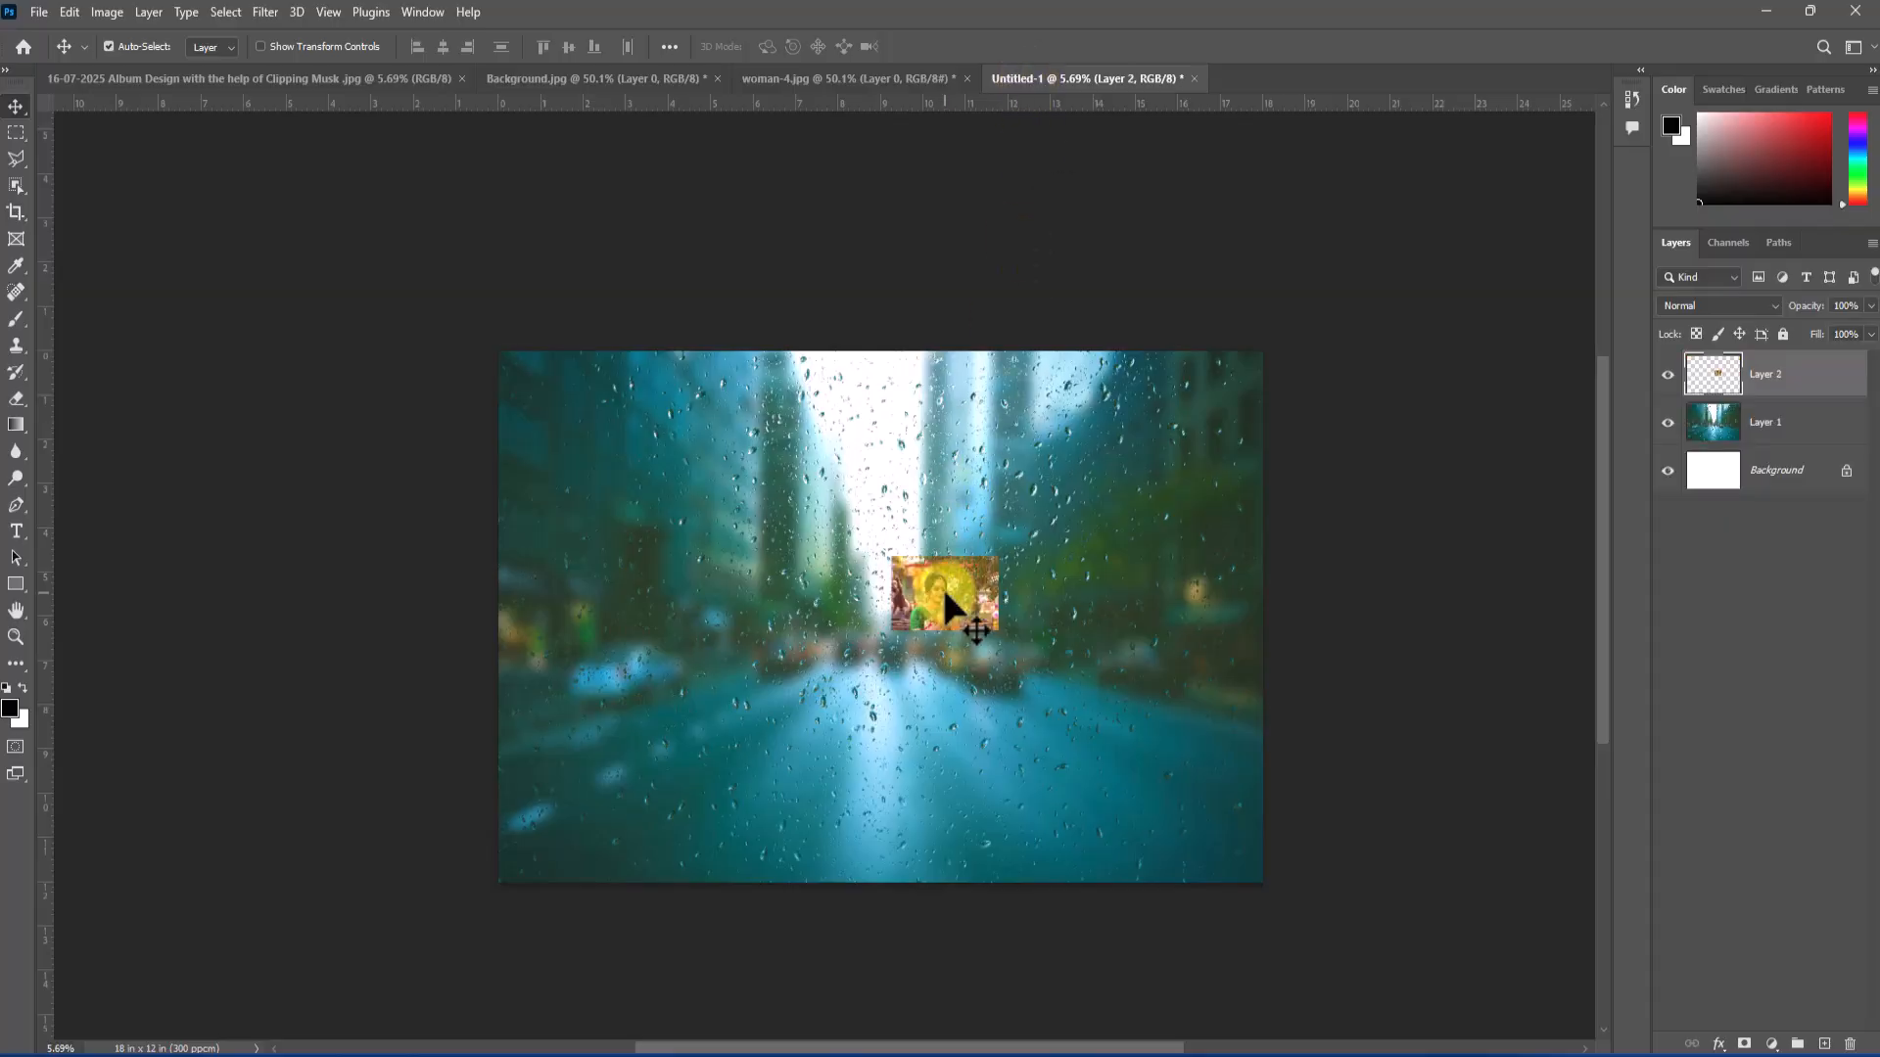
- Enlarge the woman's photo to about 646% over the street background and flip it horizontally
{"action": "key", "text": "ctrl+t"}
{"action": "mouse_move", "coordinate": [889, 594]}
{"action": "left_mouse_down"}
{"action": "mouse_move", "coordinate": [848, 485]}
{"action": "mouse_move", "coordinate": [857, 579]}
{"action": "left_mouse_up"}
{"action": "left_click_drag", "start_coordinate": [1021, 719], "coordinate": [1186, 806]}
{"action": "key", "text": "ctrl+z"}
{"action": "left_click_drag", "start_coordinate": [979, 637], "coordinate": [878, 548]}
{"action": "left_click_drag", "start_coordinate": [1065, 738], "coordinate": [1219, 848]}
{"action": "right_click", "coordinate": [1012, 558]}
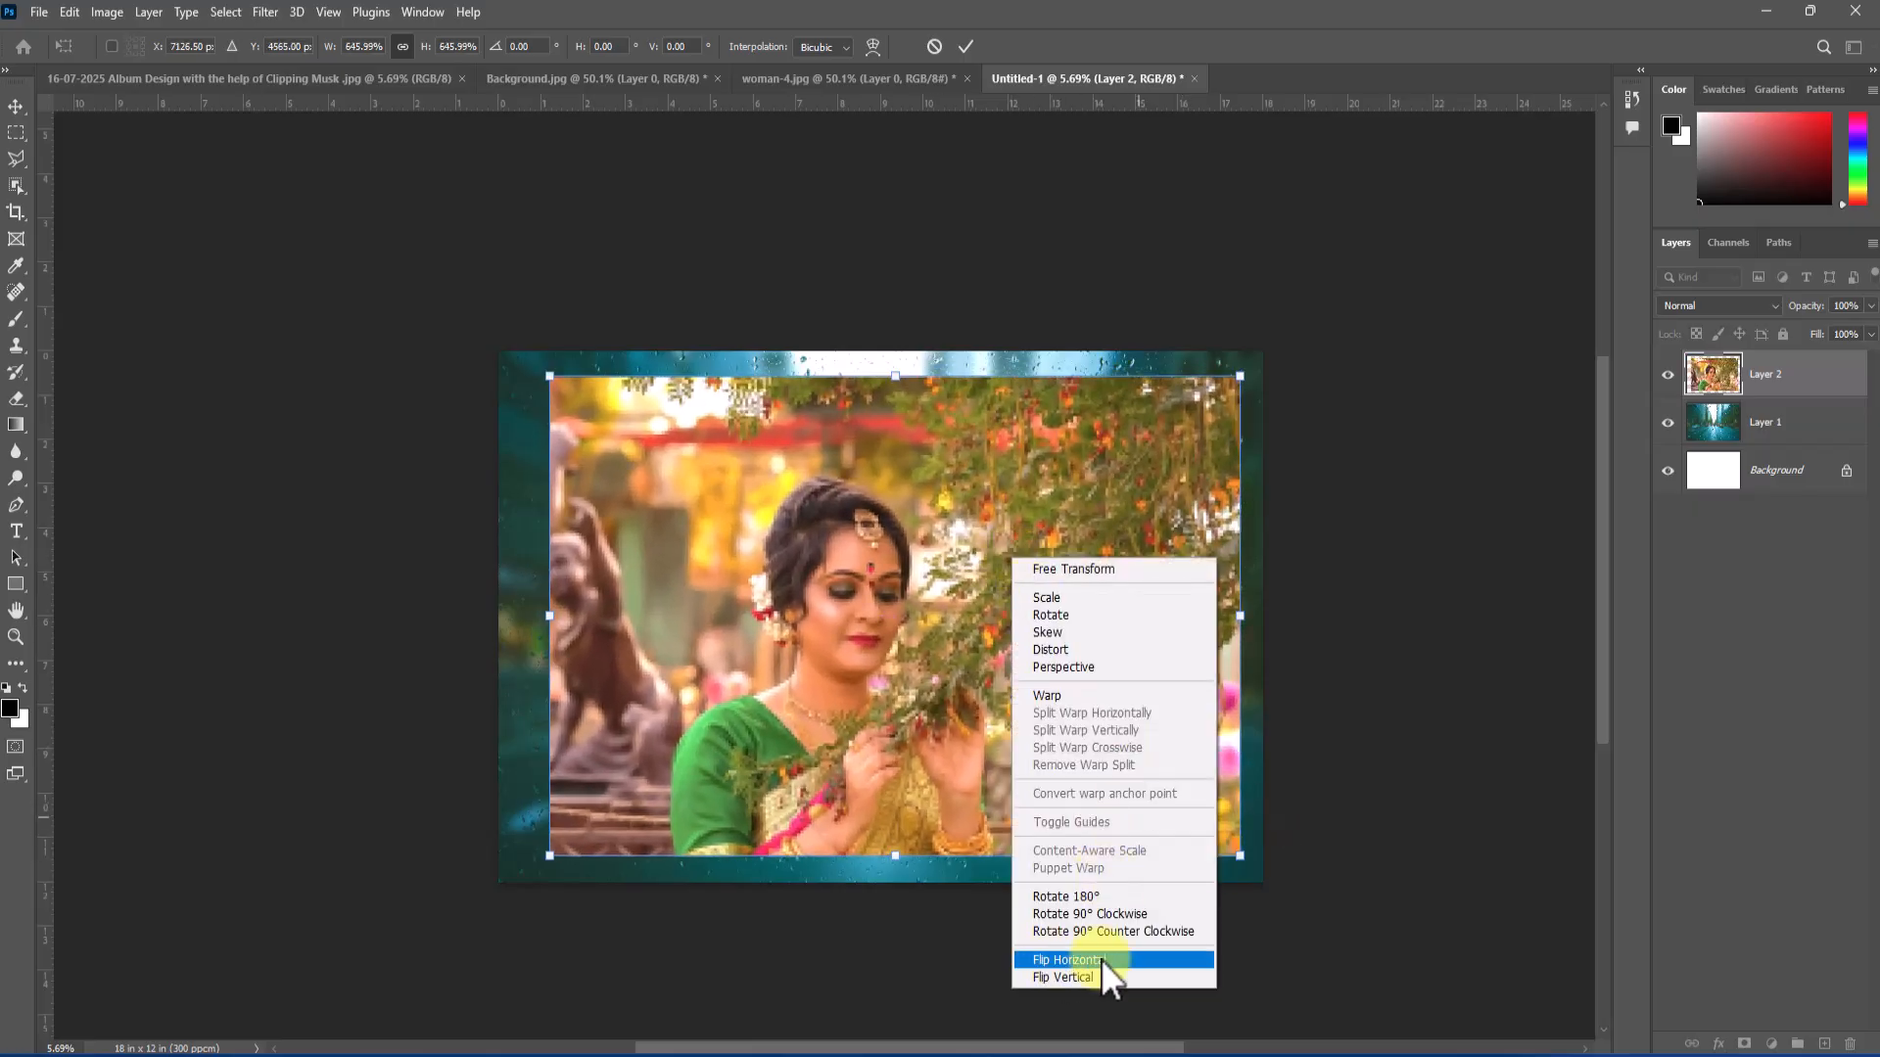
{"action": "left_click", "coordinate": [1137, 959]}
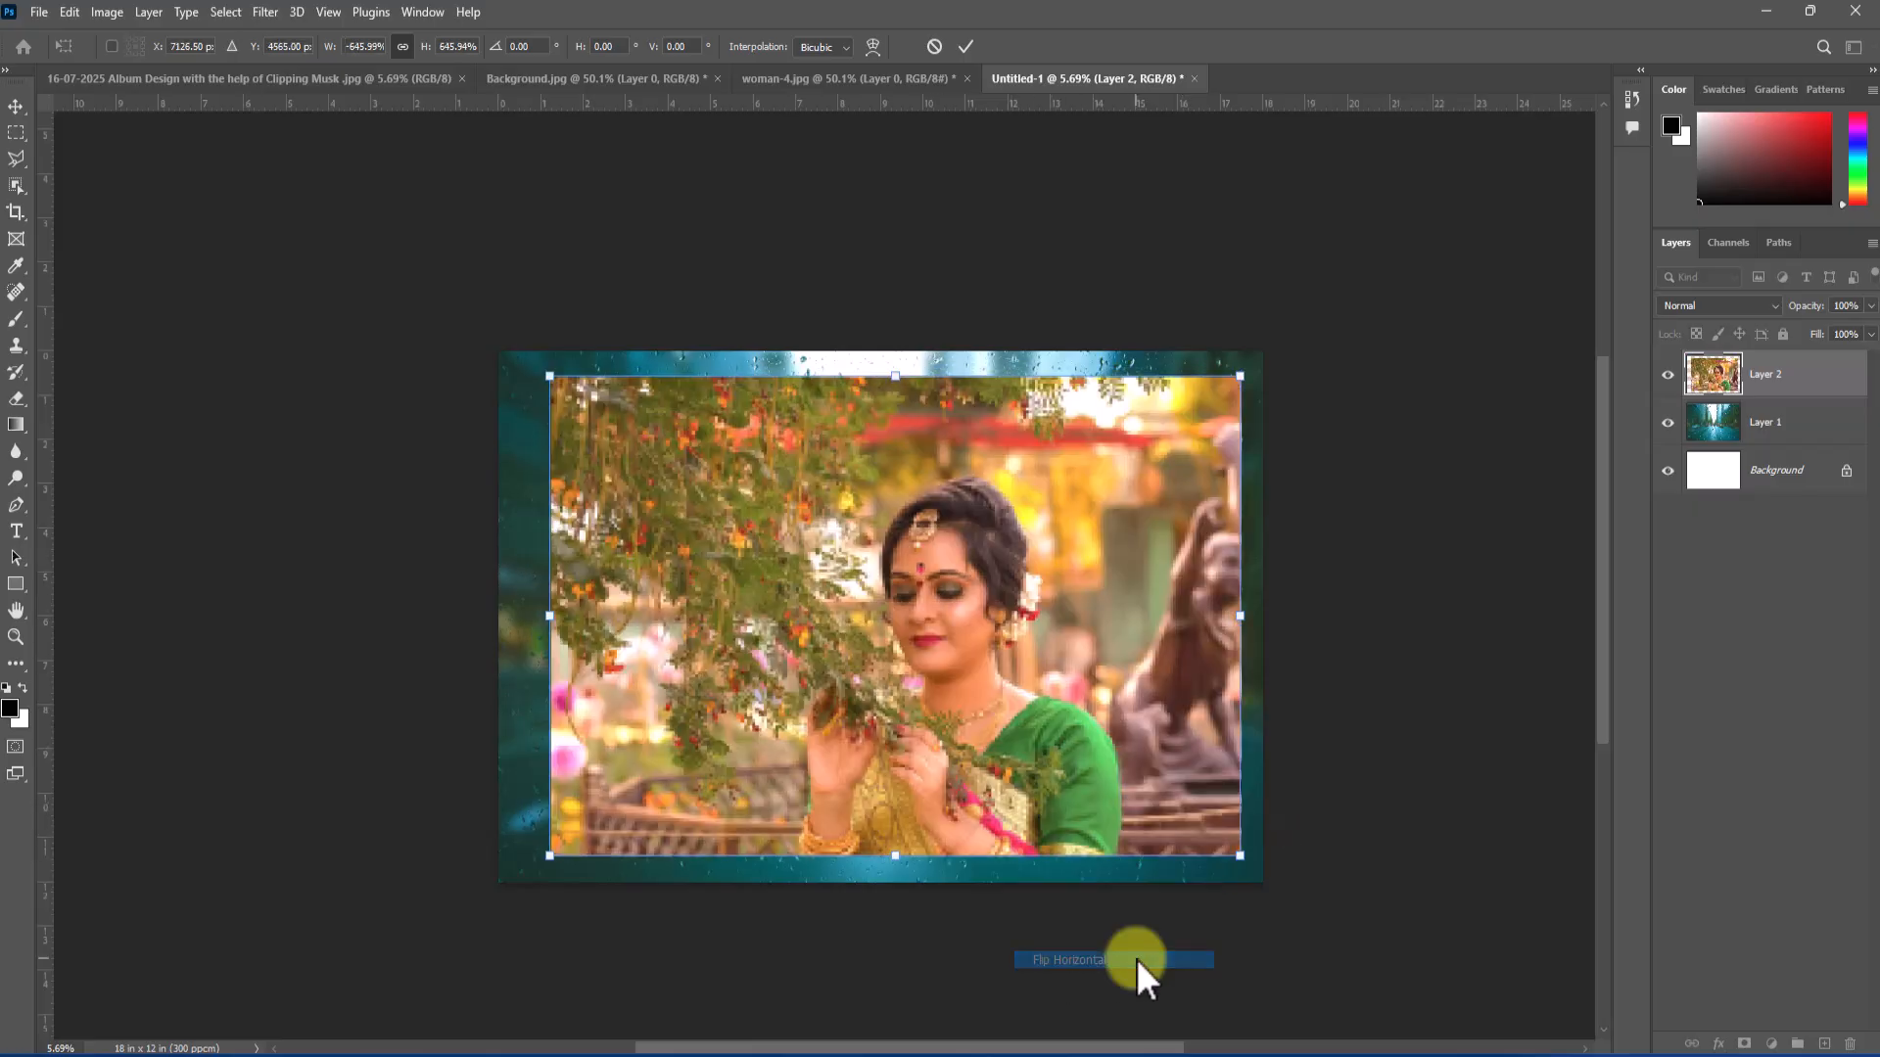
- Enlarge the flipped photo to about 912% width and 857% height, position the woman on the canvas's right half, and apply the transform
{"action": "left_click_drag", "start_coordinate": [715, 434], "coordinate": [839, 434]}
{"action": "left_click_drag", "start_coordinate": [673, 376], "coordinate": [391, 183]}
{"action": "left_click_drag", "start_coordinate": [784, 564], "coordinate": [891, 644]}
{"action": "left_click_drag", "start_coordinate": [986, 260], "coordinate": [986, 293]}
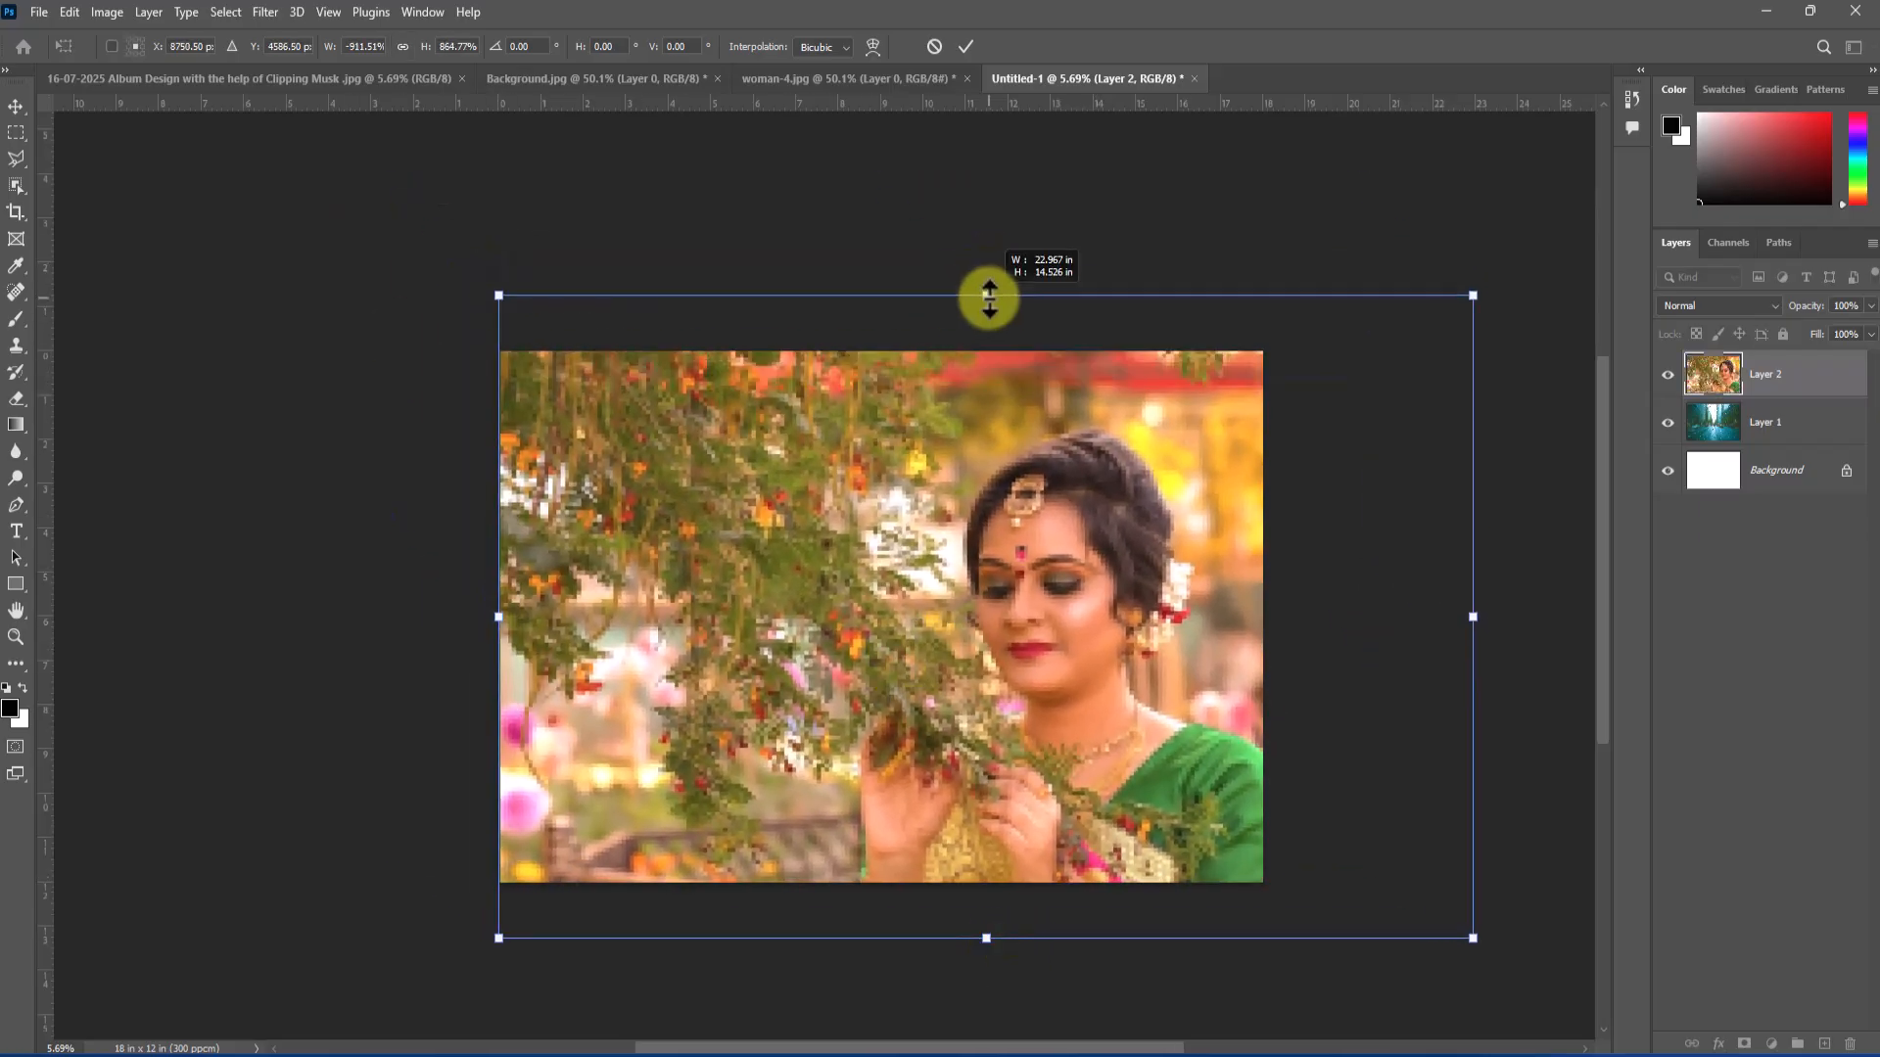
{"action": "left_click_drag", "start_coordinate": [1028, 470], "coordinate": [1020, 441]}
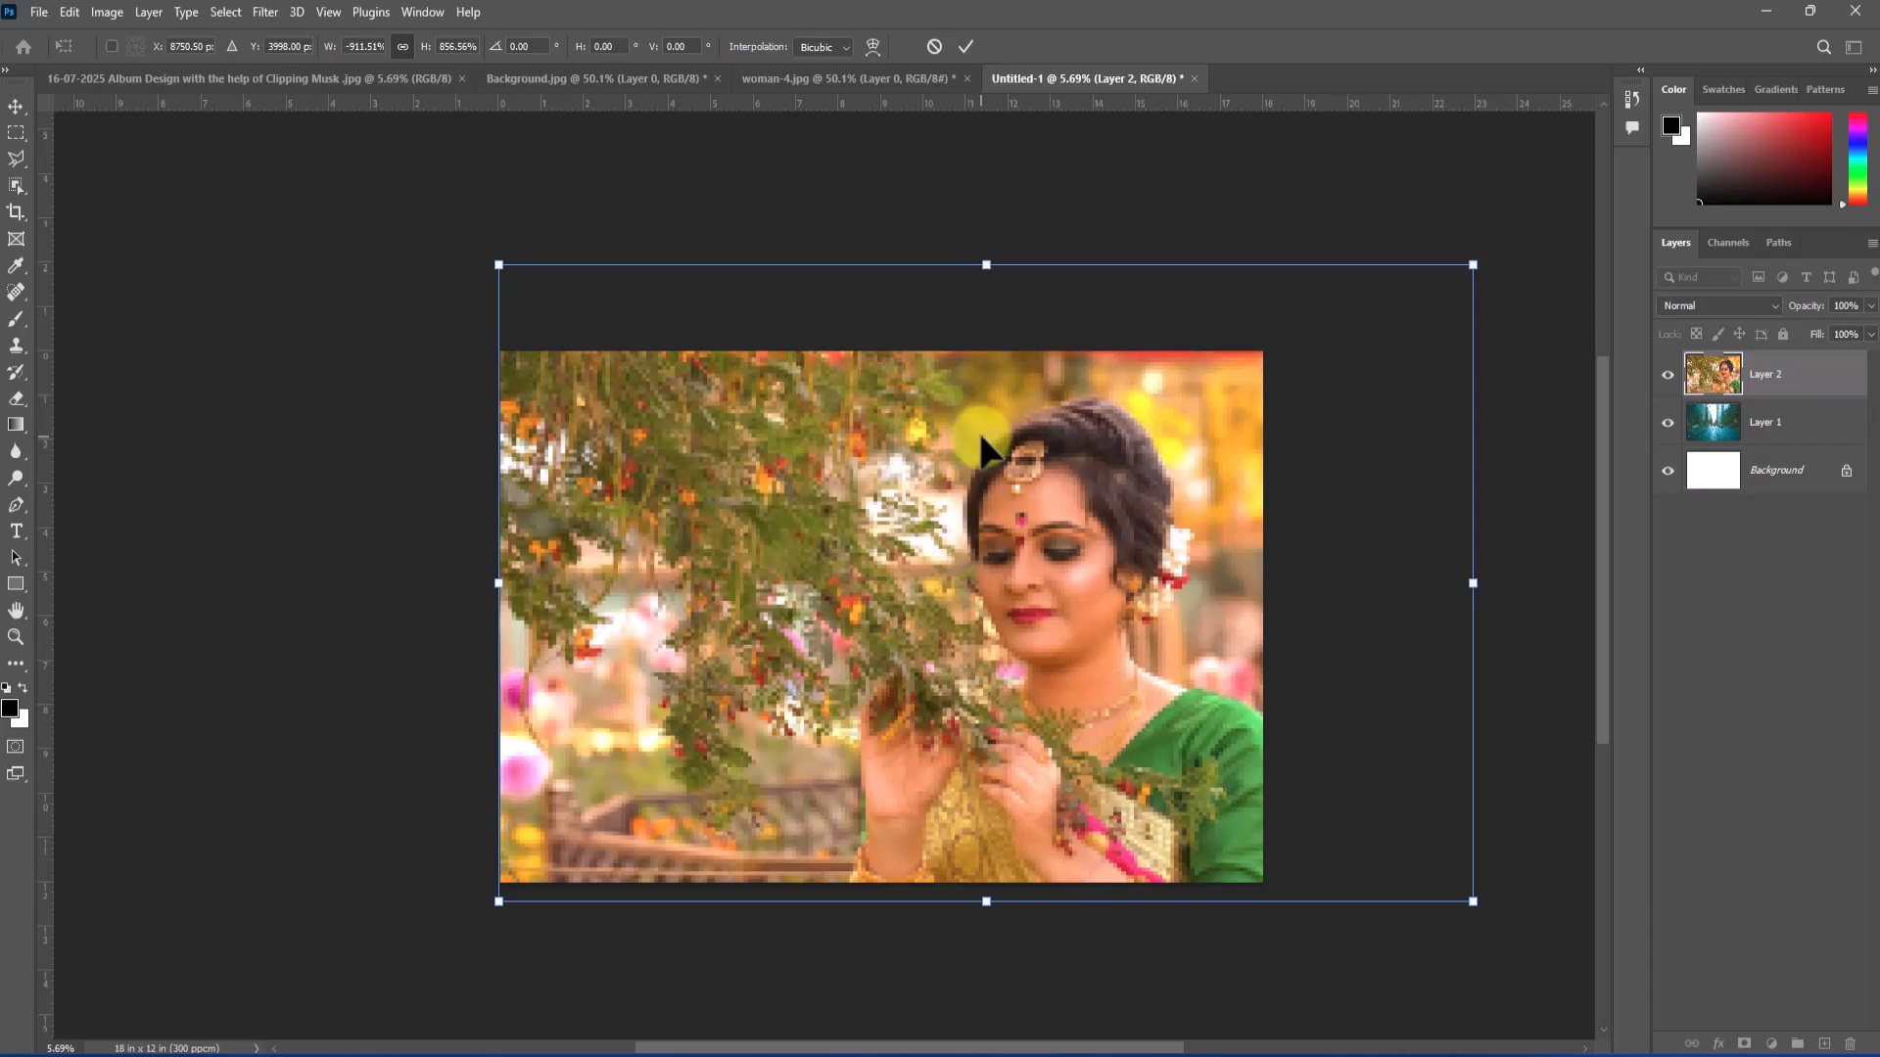
{"action": "left_click", "coordinate": [967, 47]}
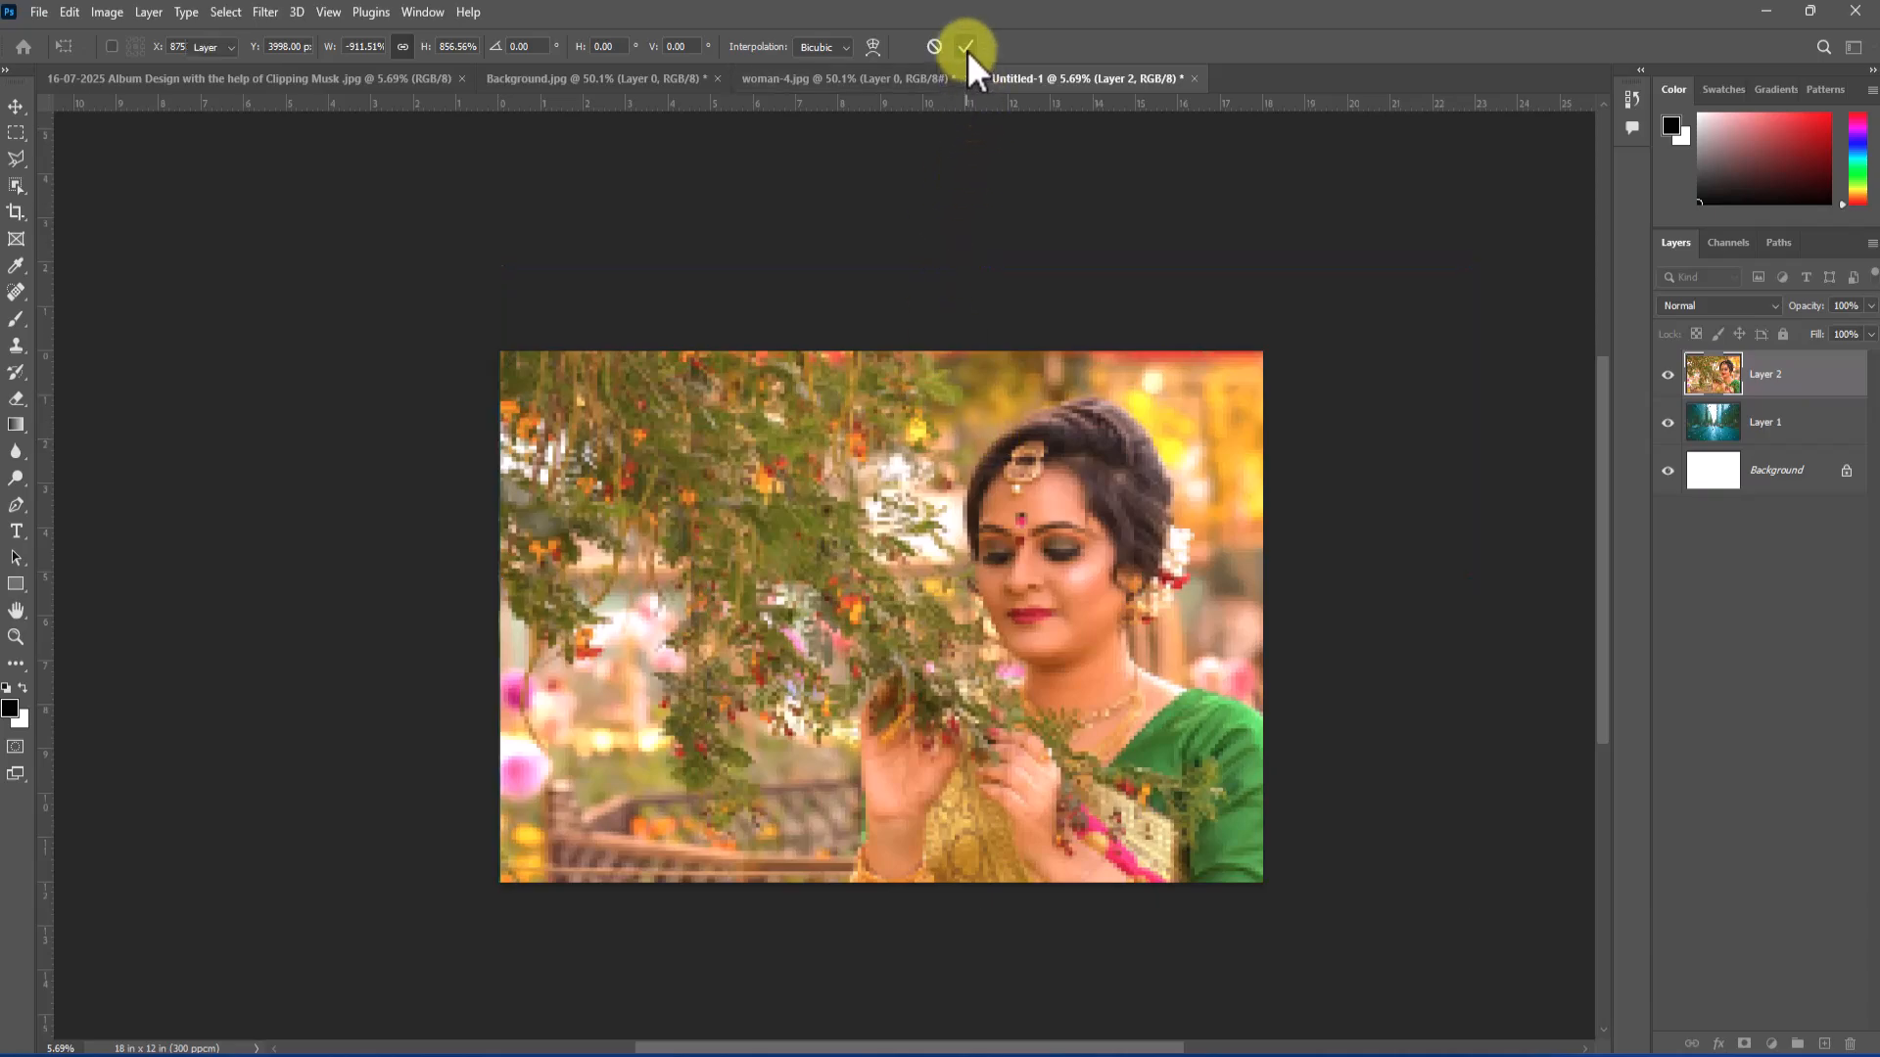
- Draw a vertical black rounded rectangle about 661 x 7128 px with 300 px corners, and place it over the right edge of the woman's hair
{"action": "scroll", "coordinate": [1292, 568], "scroll_direction": "up", "scroll_amount": 1}
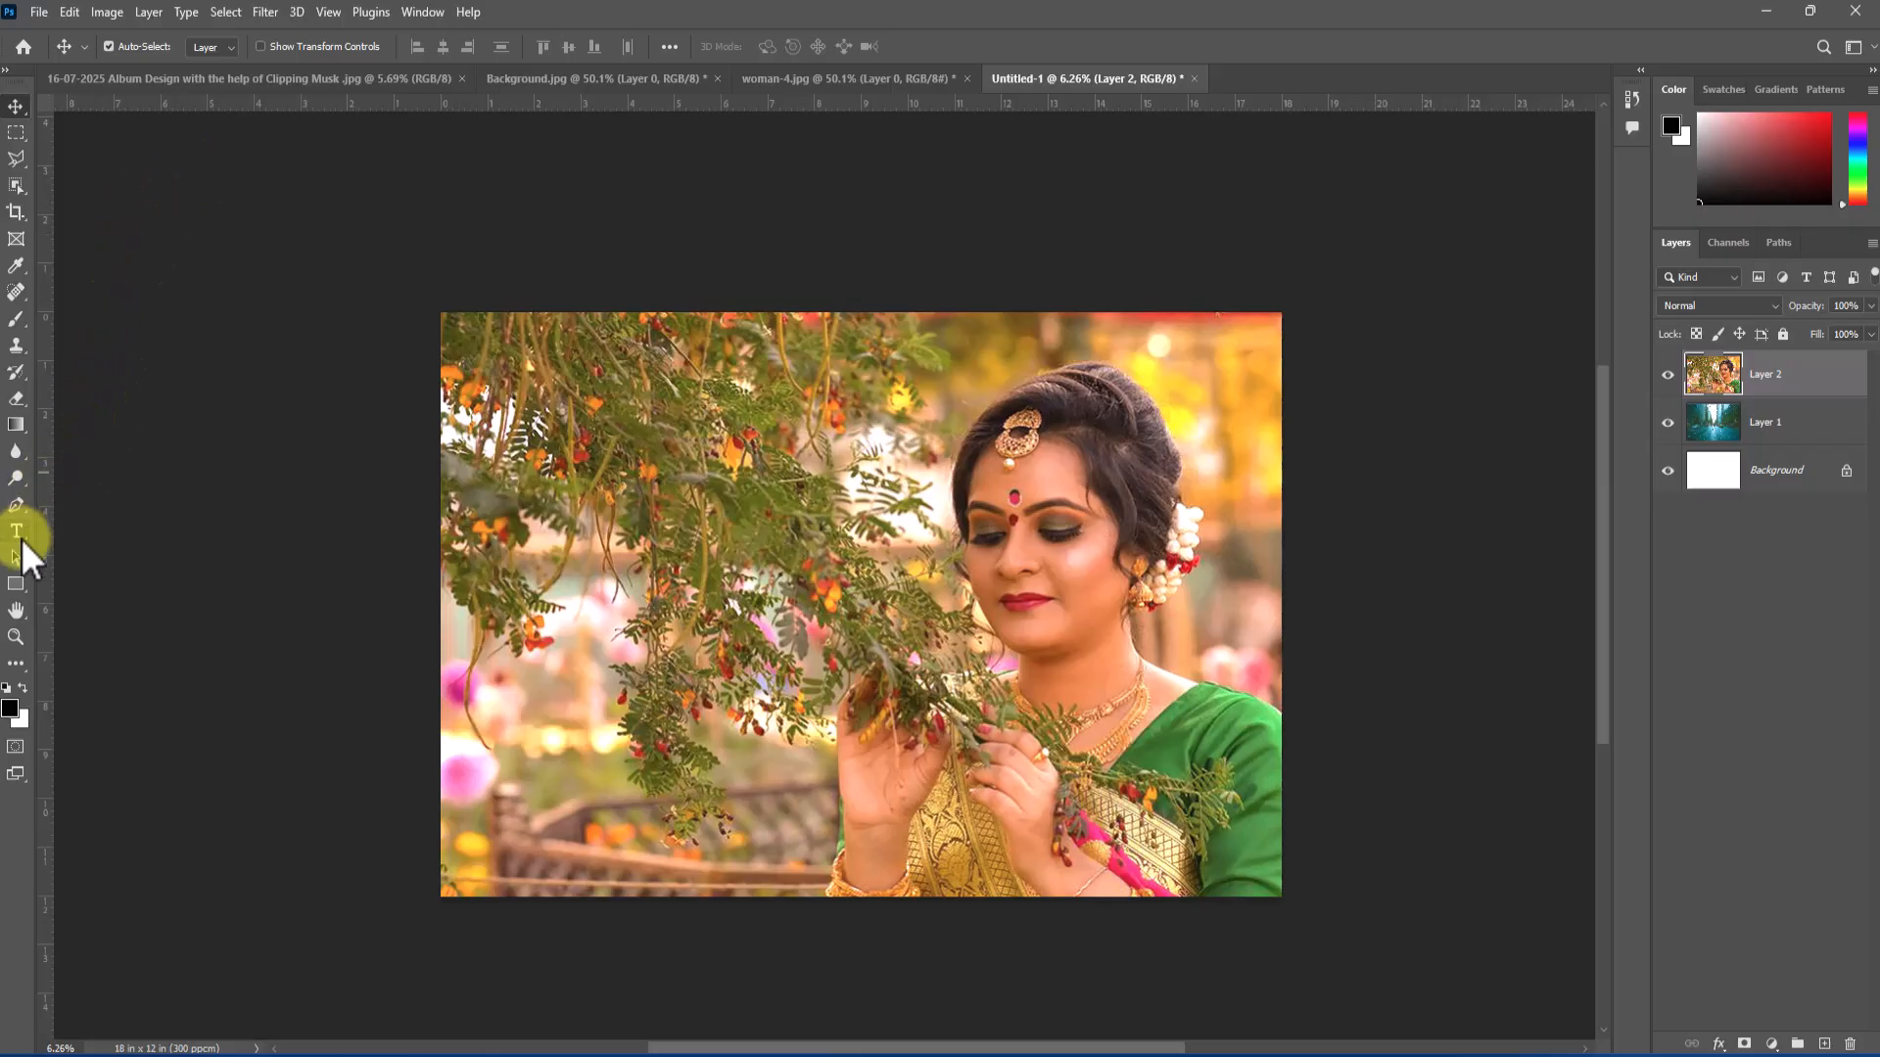
{"action": "left_click", "coordinate": [17, 585]}
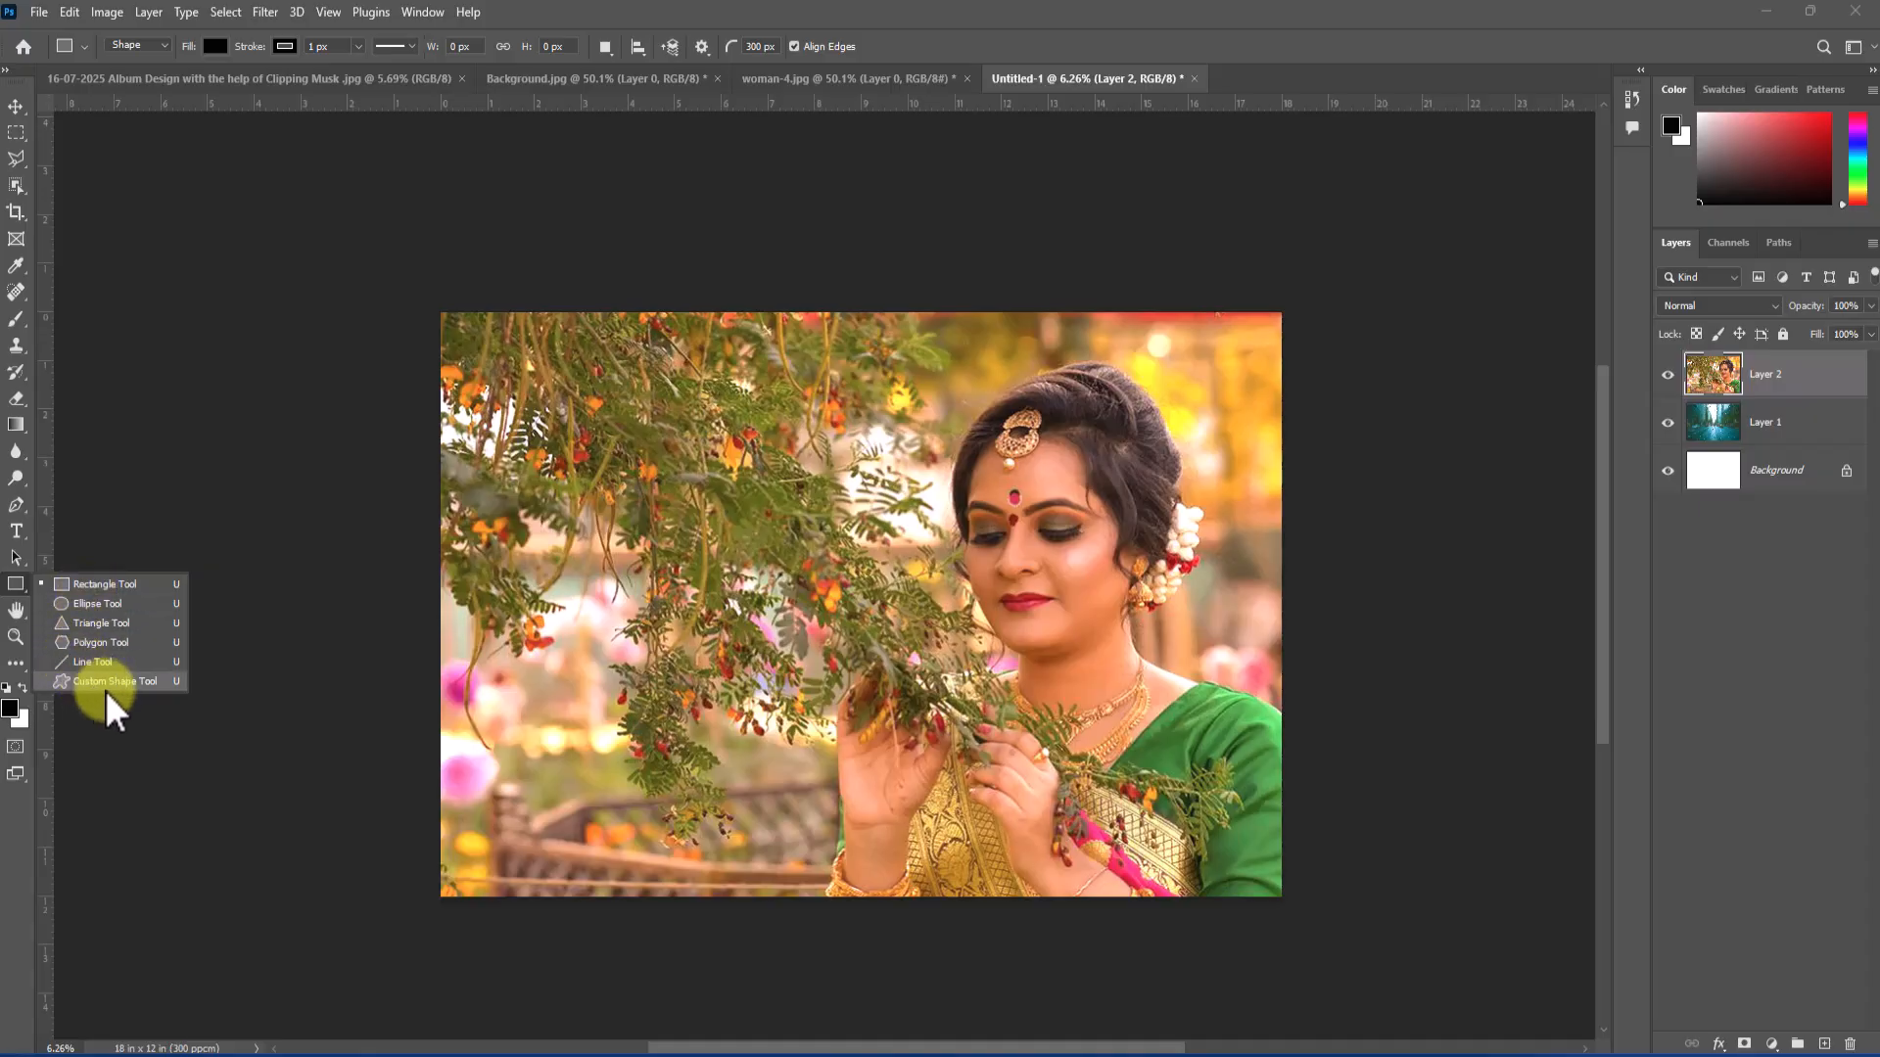
{"action": "left_click", "coordinate": [137, 588]}
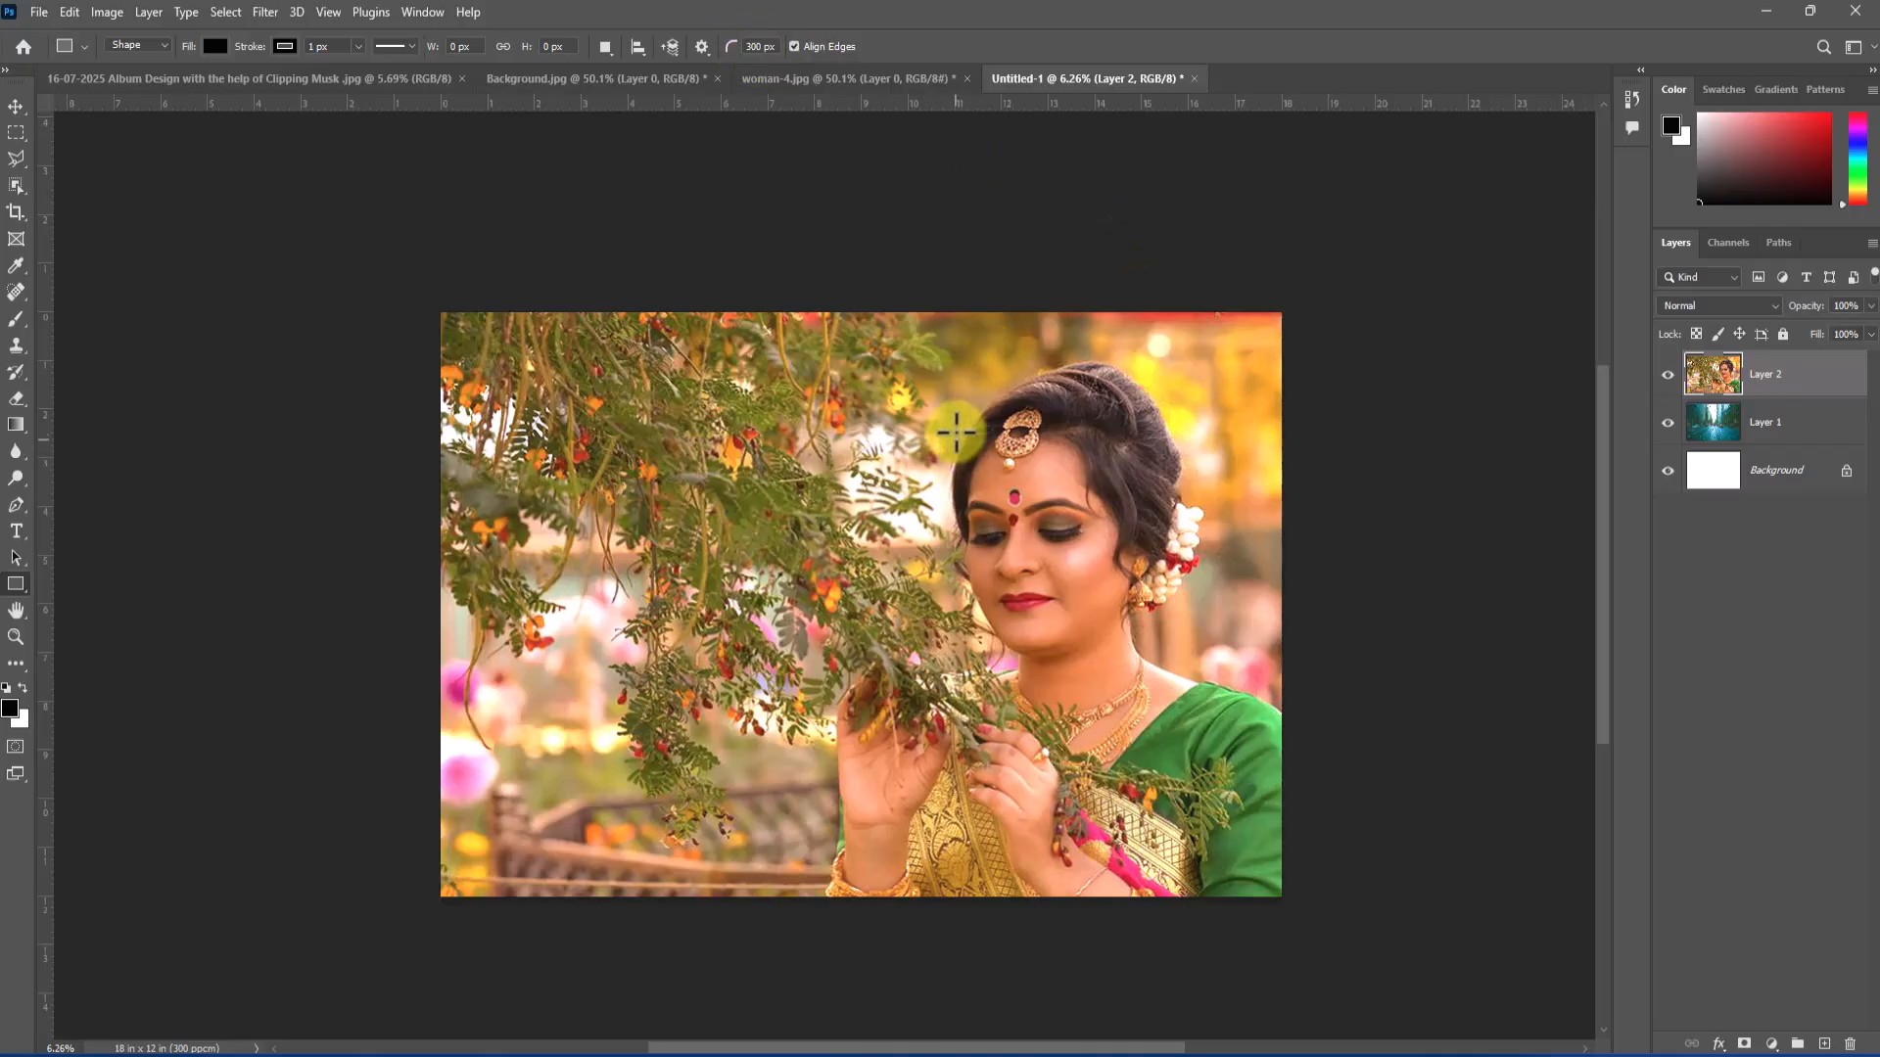
{"action": "left_click_drag", "start_coordinate": [922, 409], "coordinate": [962, 863]}
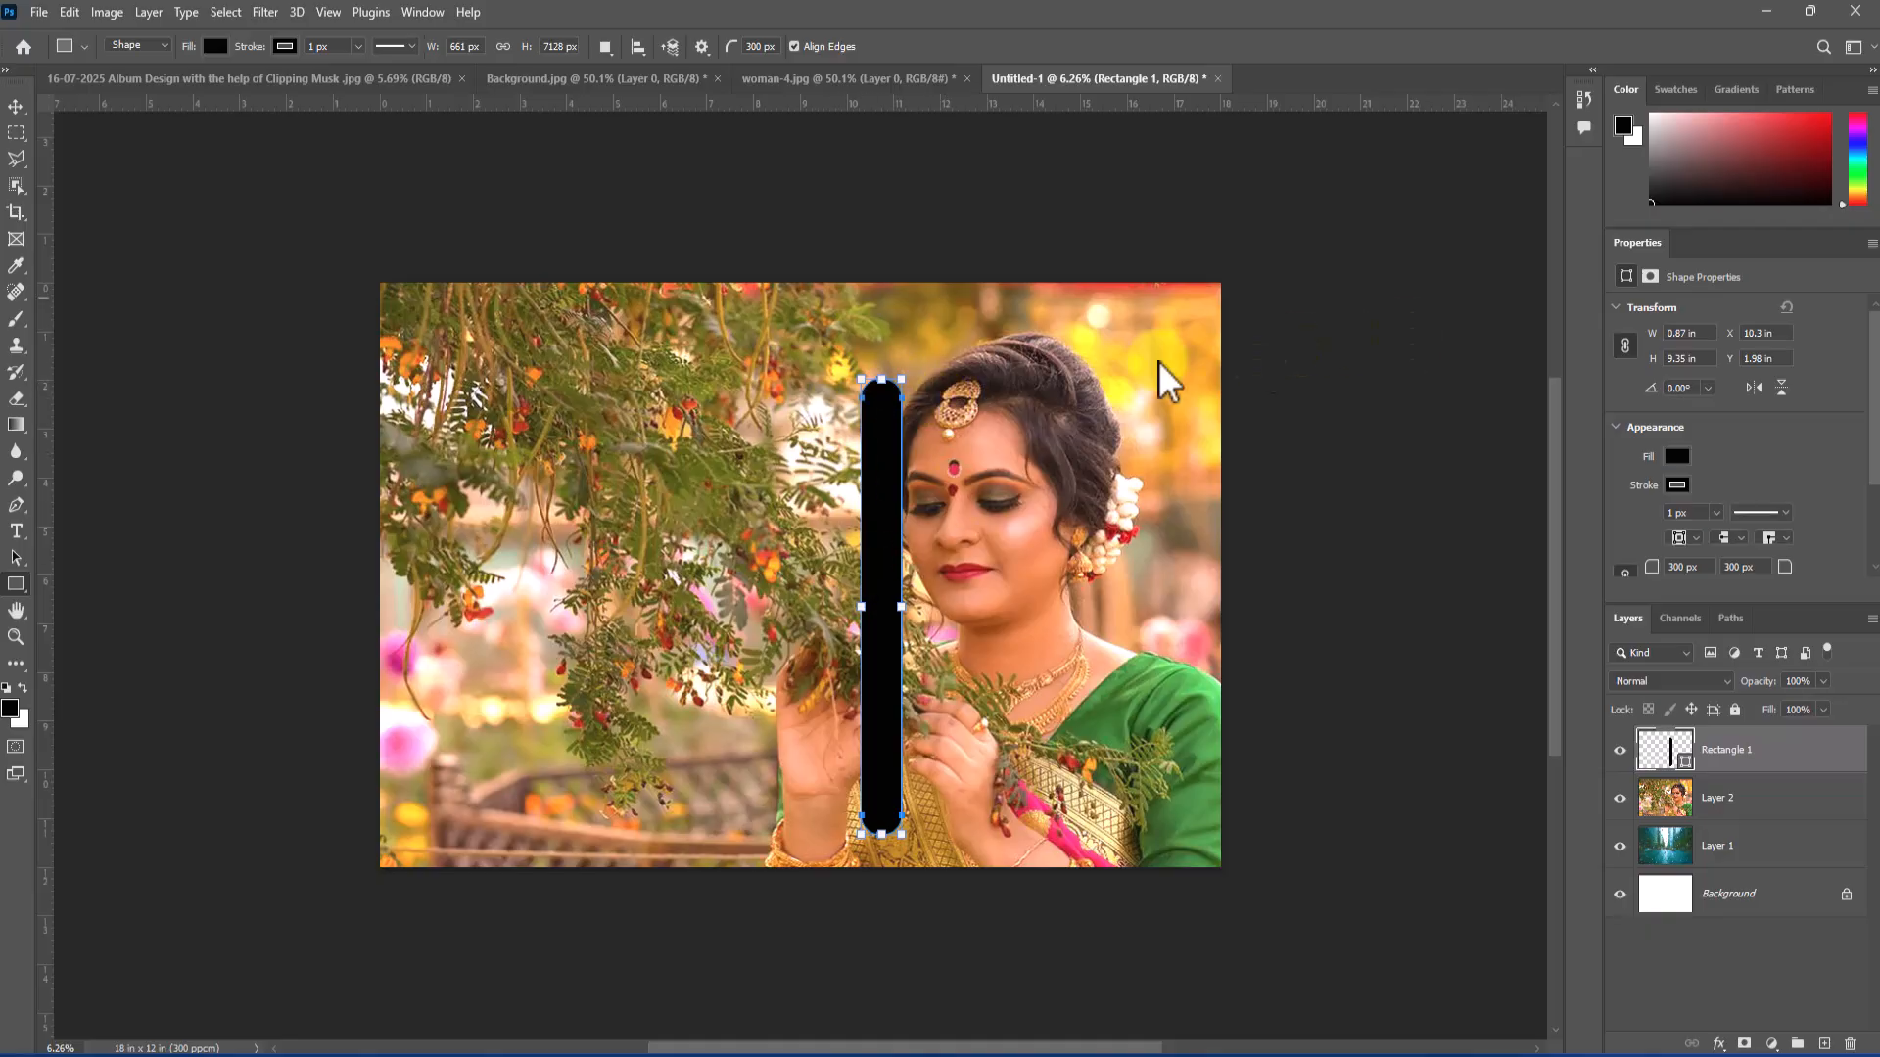
{"action": "left_click", "coordinate": [17, 105]}
{"action": "left_click_drag", "start_coordinate": [911, 600], "coordinate": [1151, 574]}
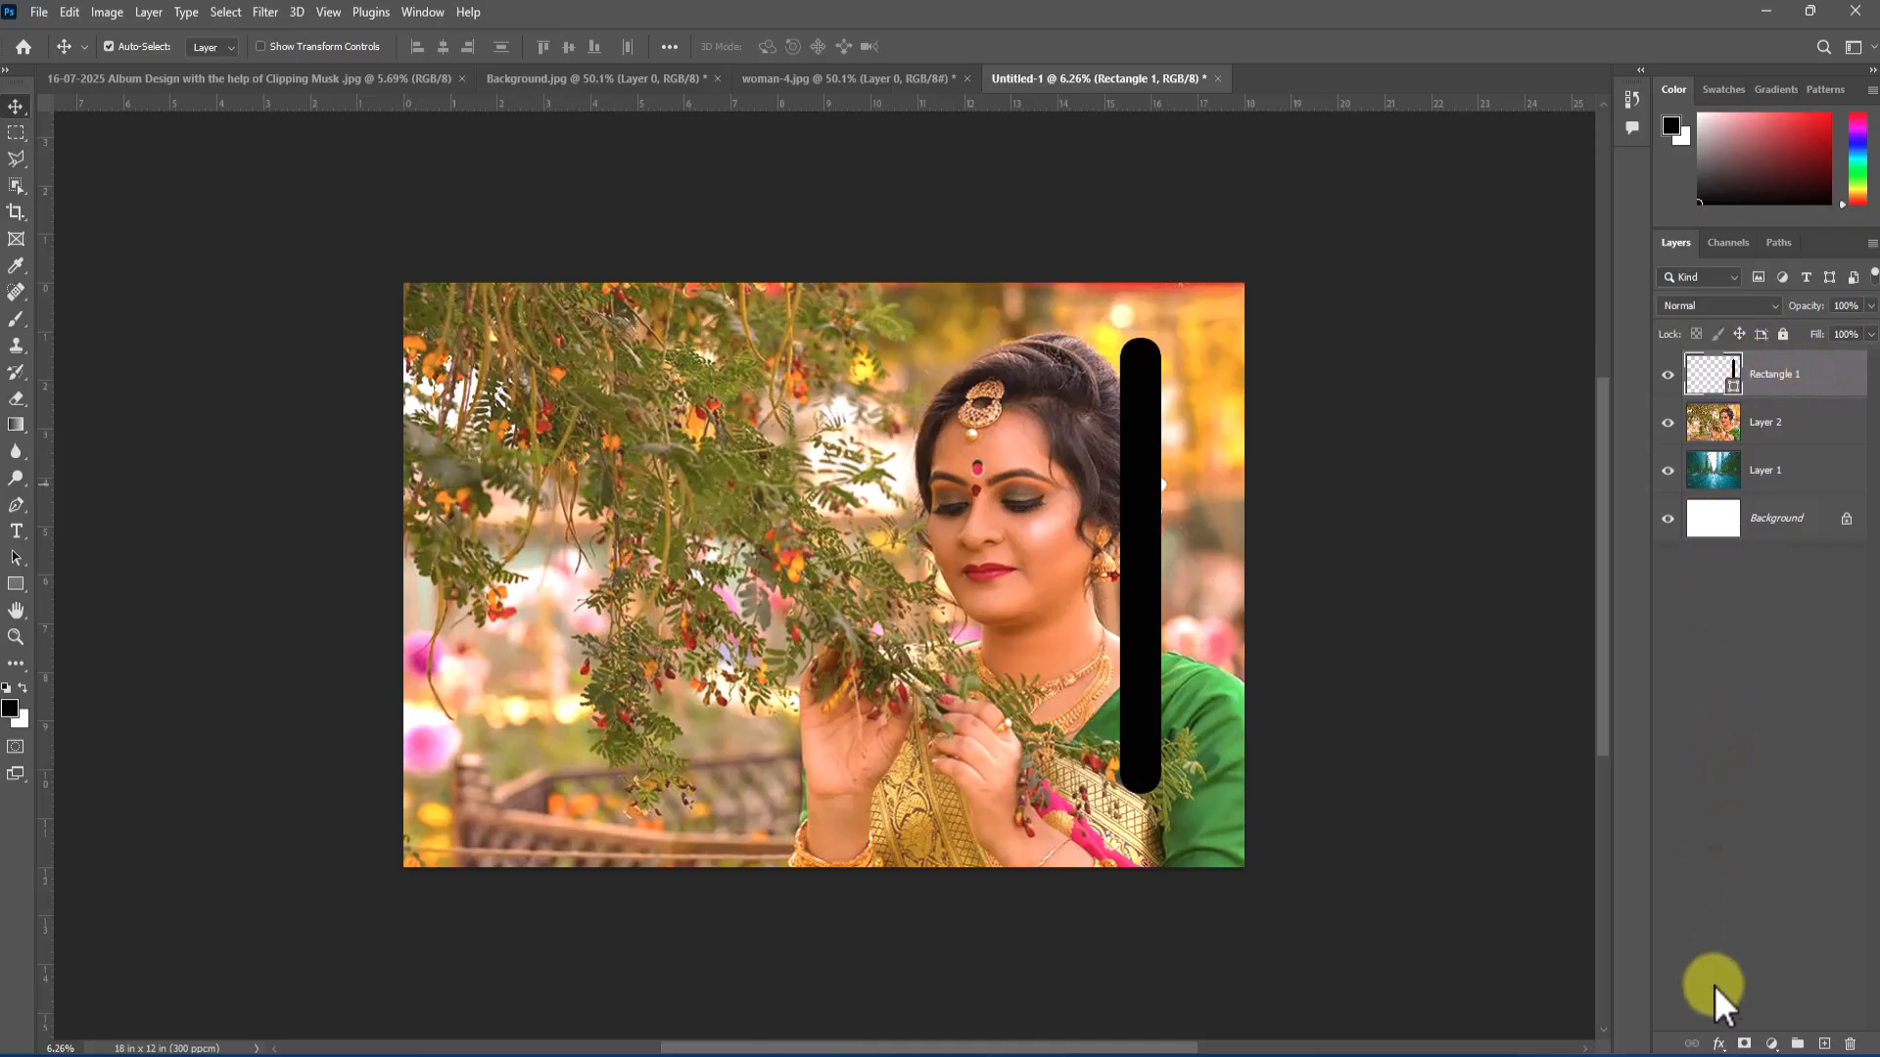
- Add a Multiply drop shadow to the rounded bar with 29% opacity, 90° angle, 9 px distance, 10% spread and 12 px size
{"action": "left_click", "coordinate": [1718, 1044]}
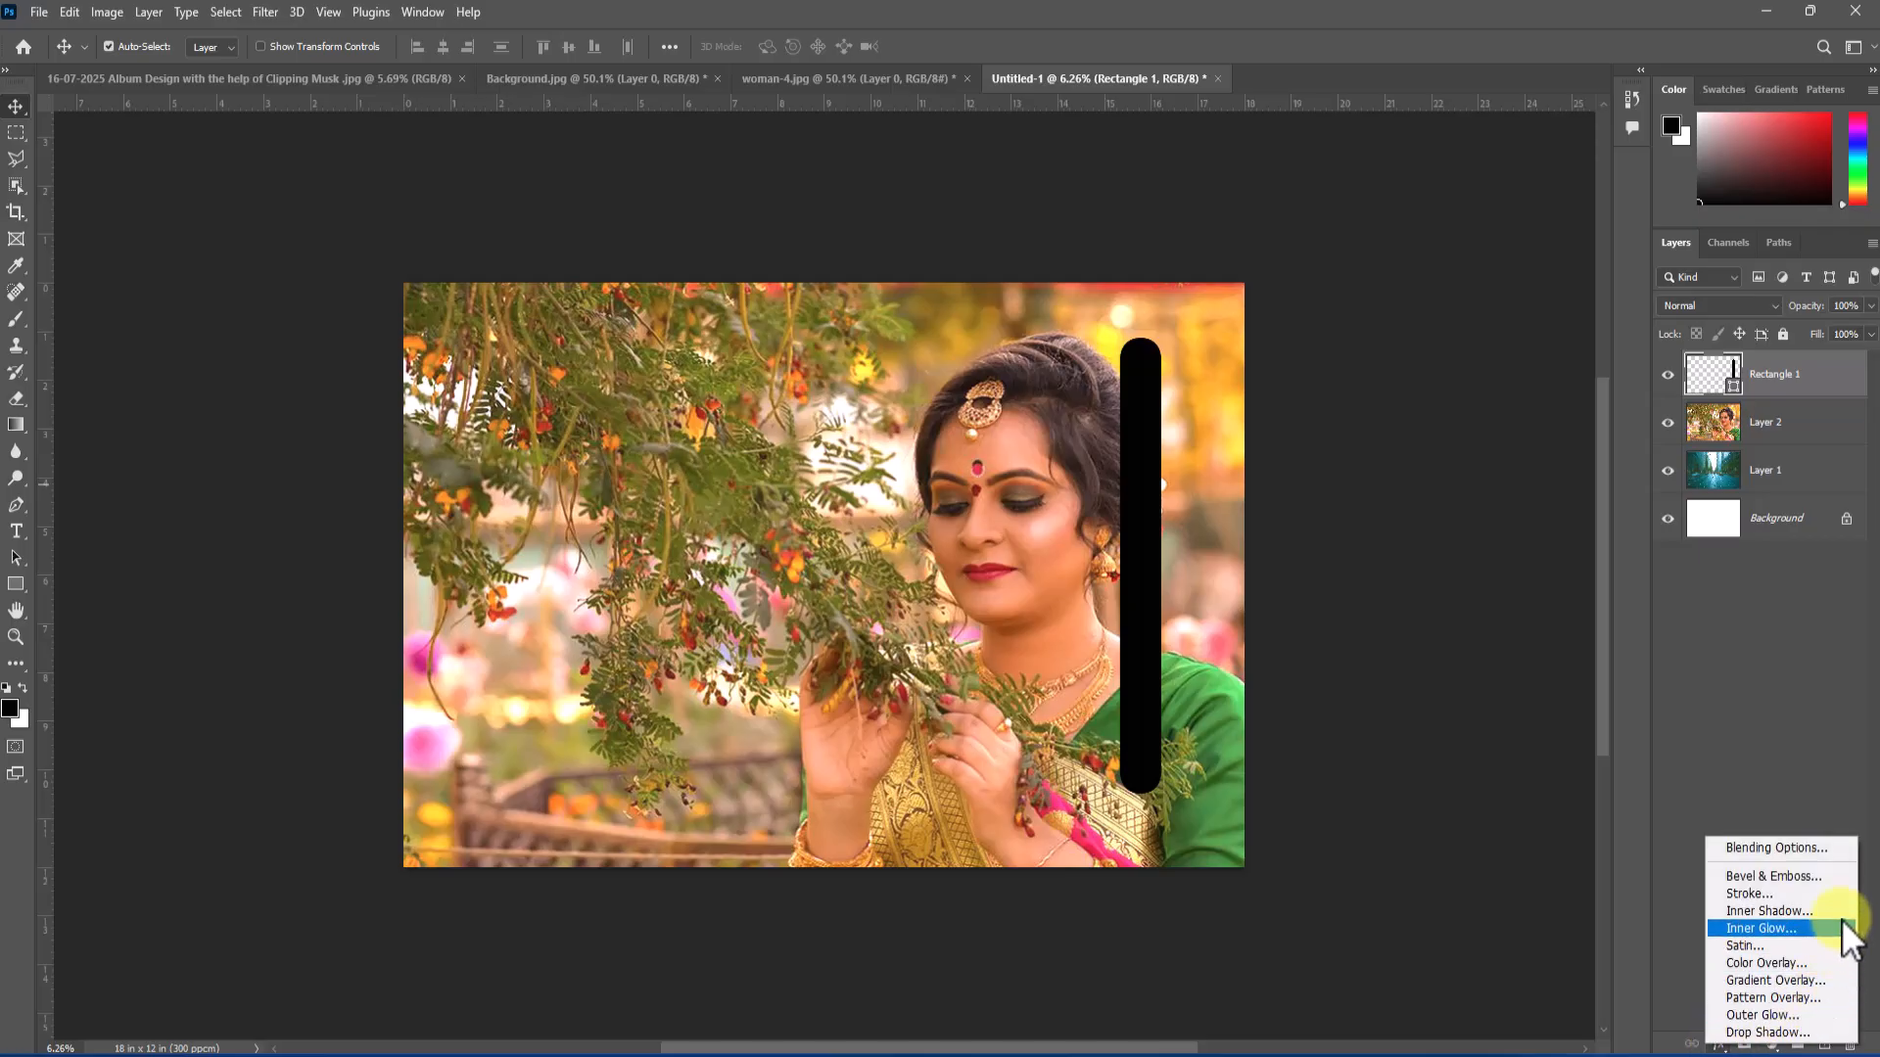
{"action": "left_click", "coordinate": [1801, 848]}
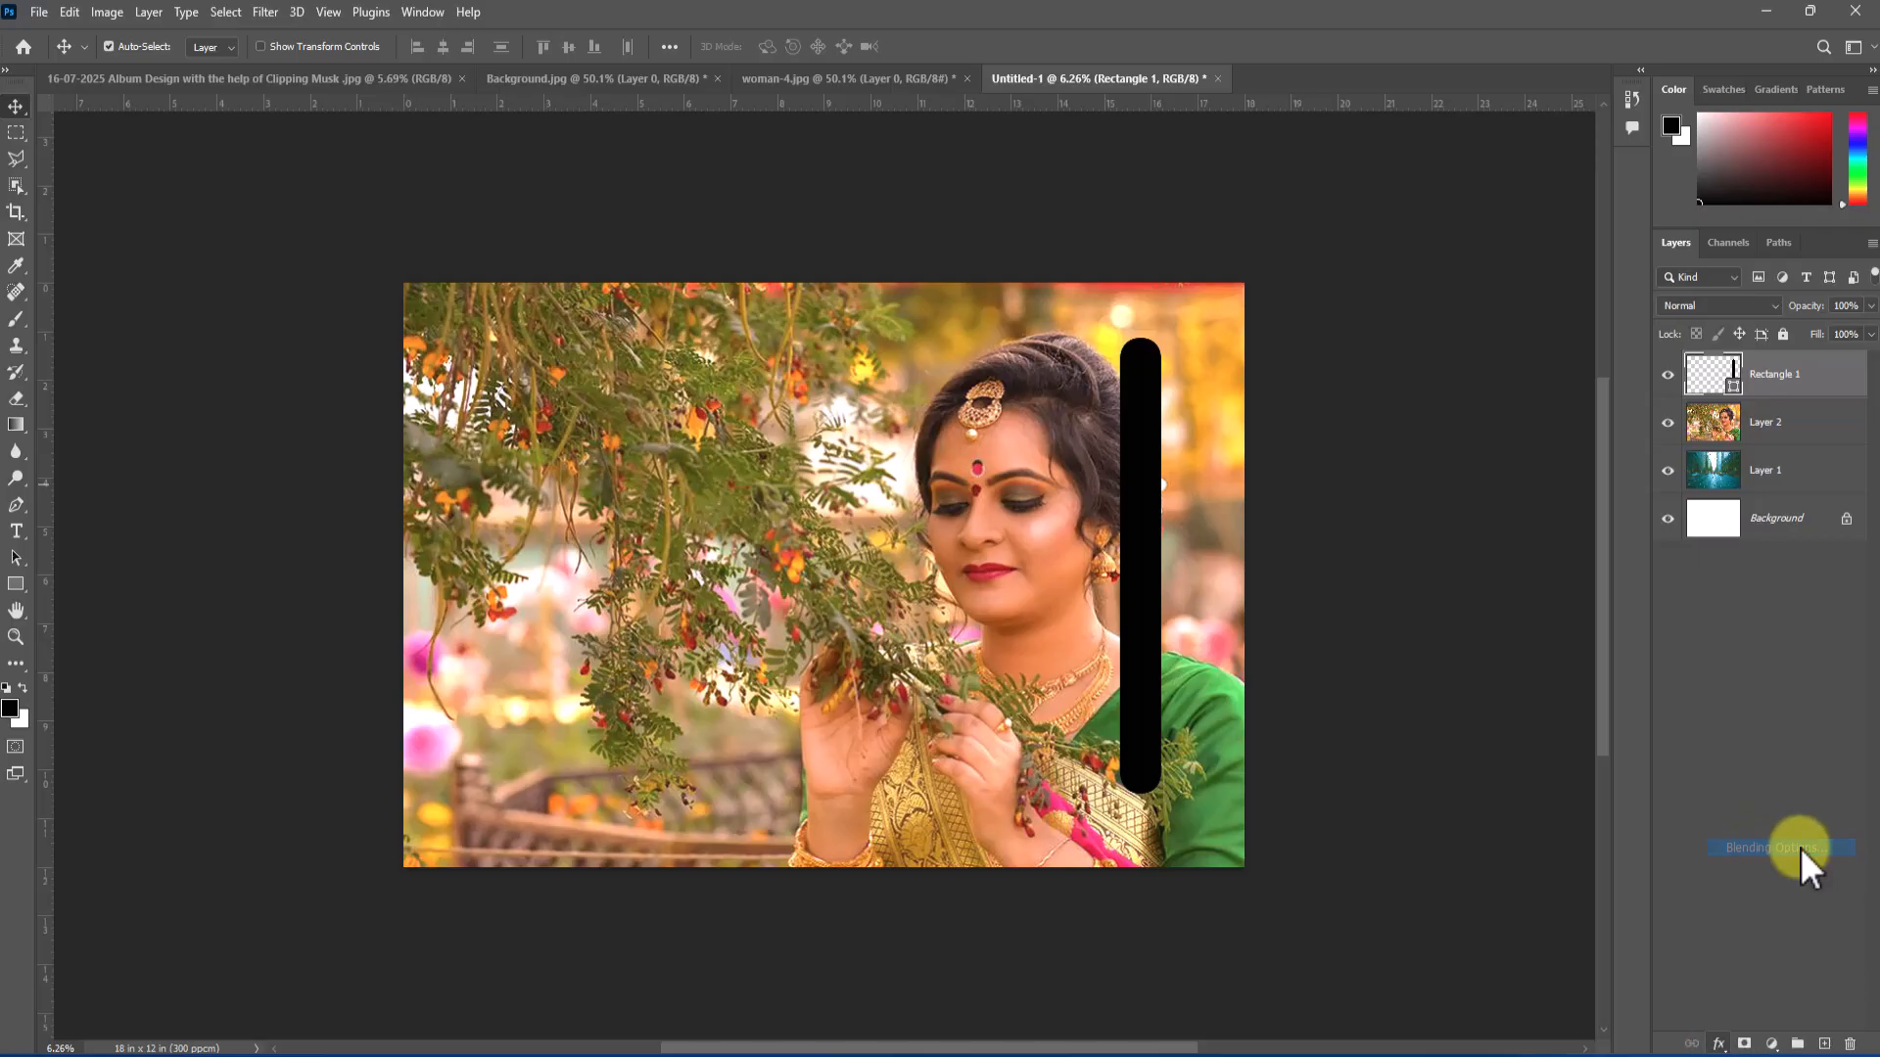
{"action": "left_click_drag", "start_coordinate": [1328, 202], "coordinate": [519, 241]}
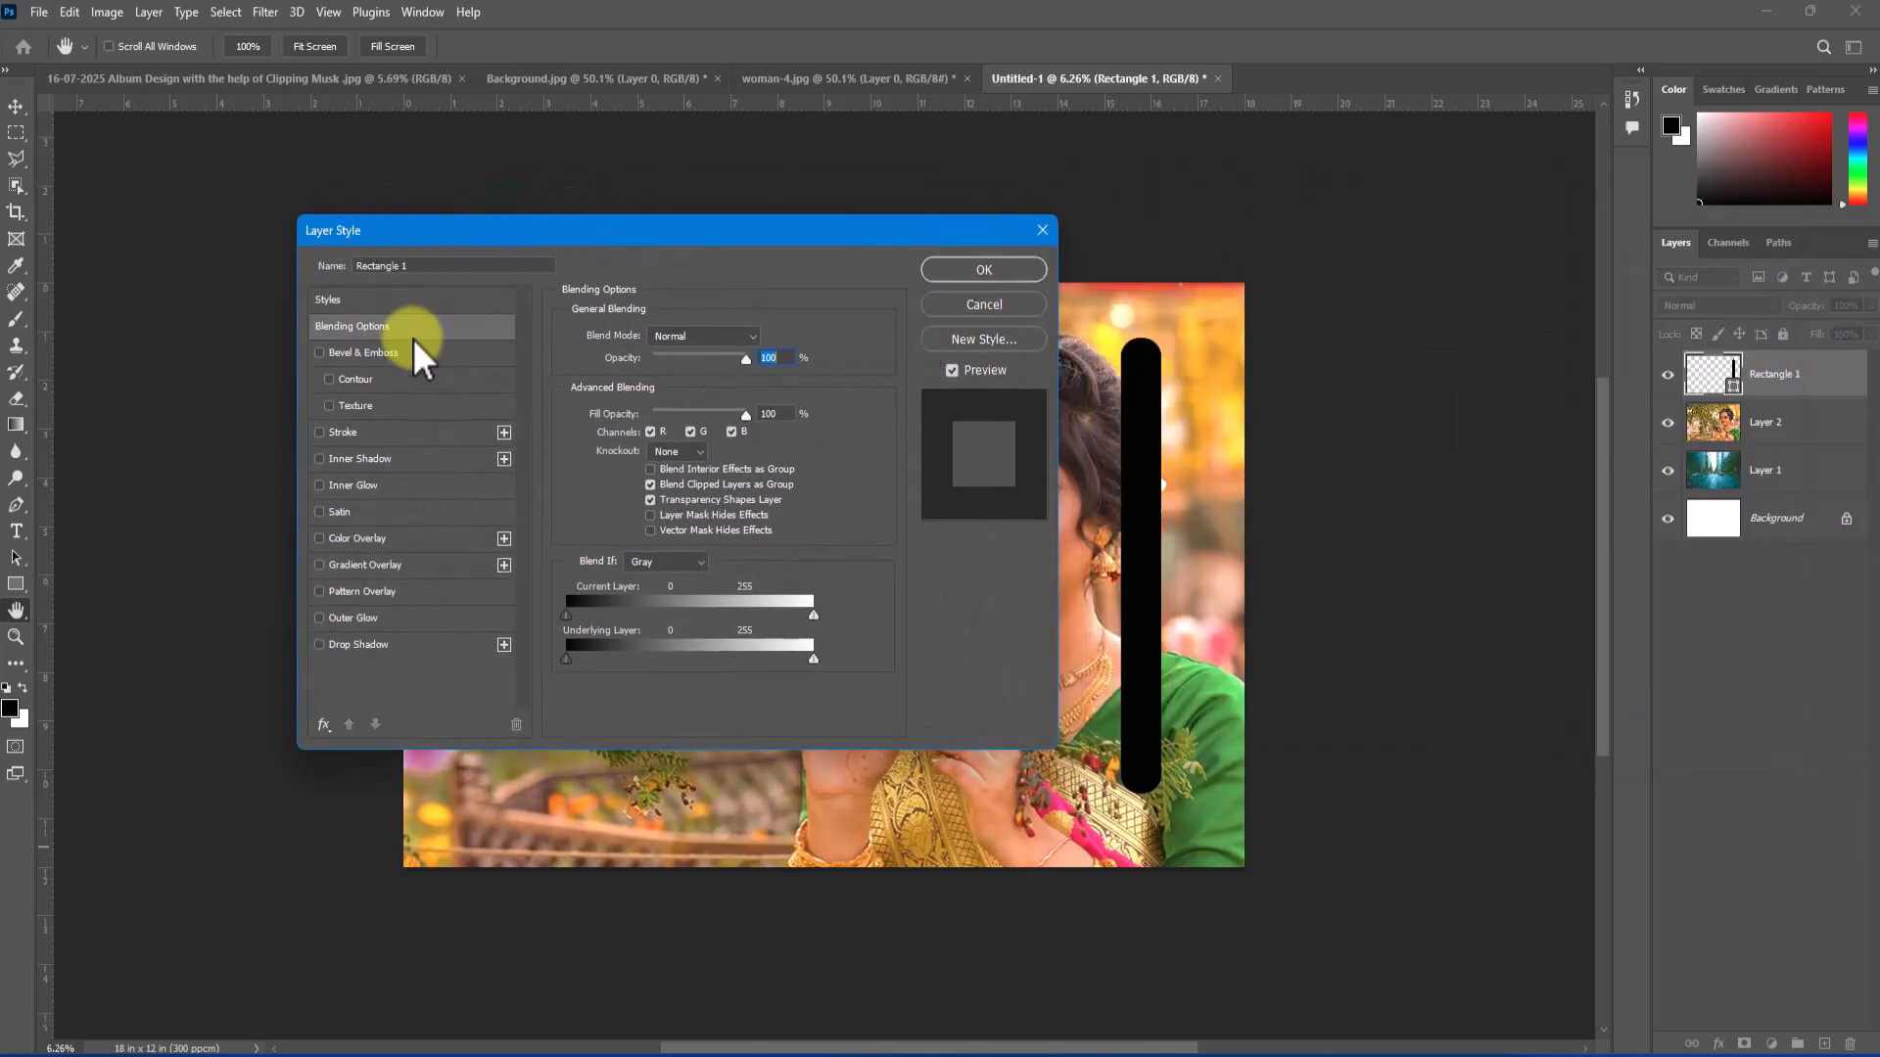
{"action": "left_click", "coordinate": [423, 644]}
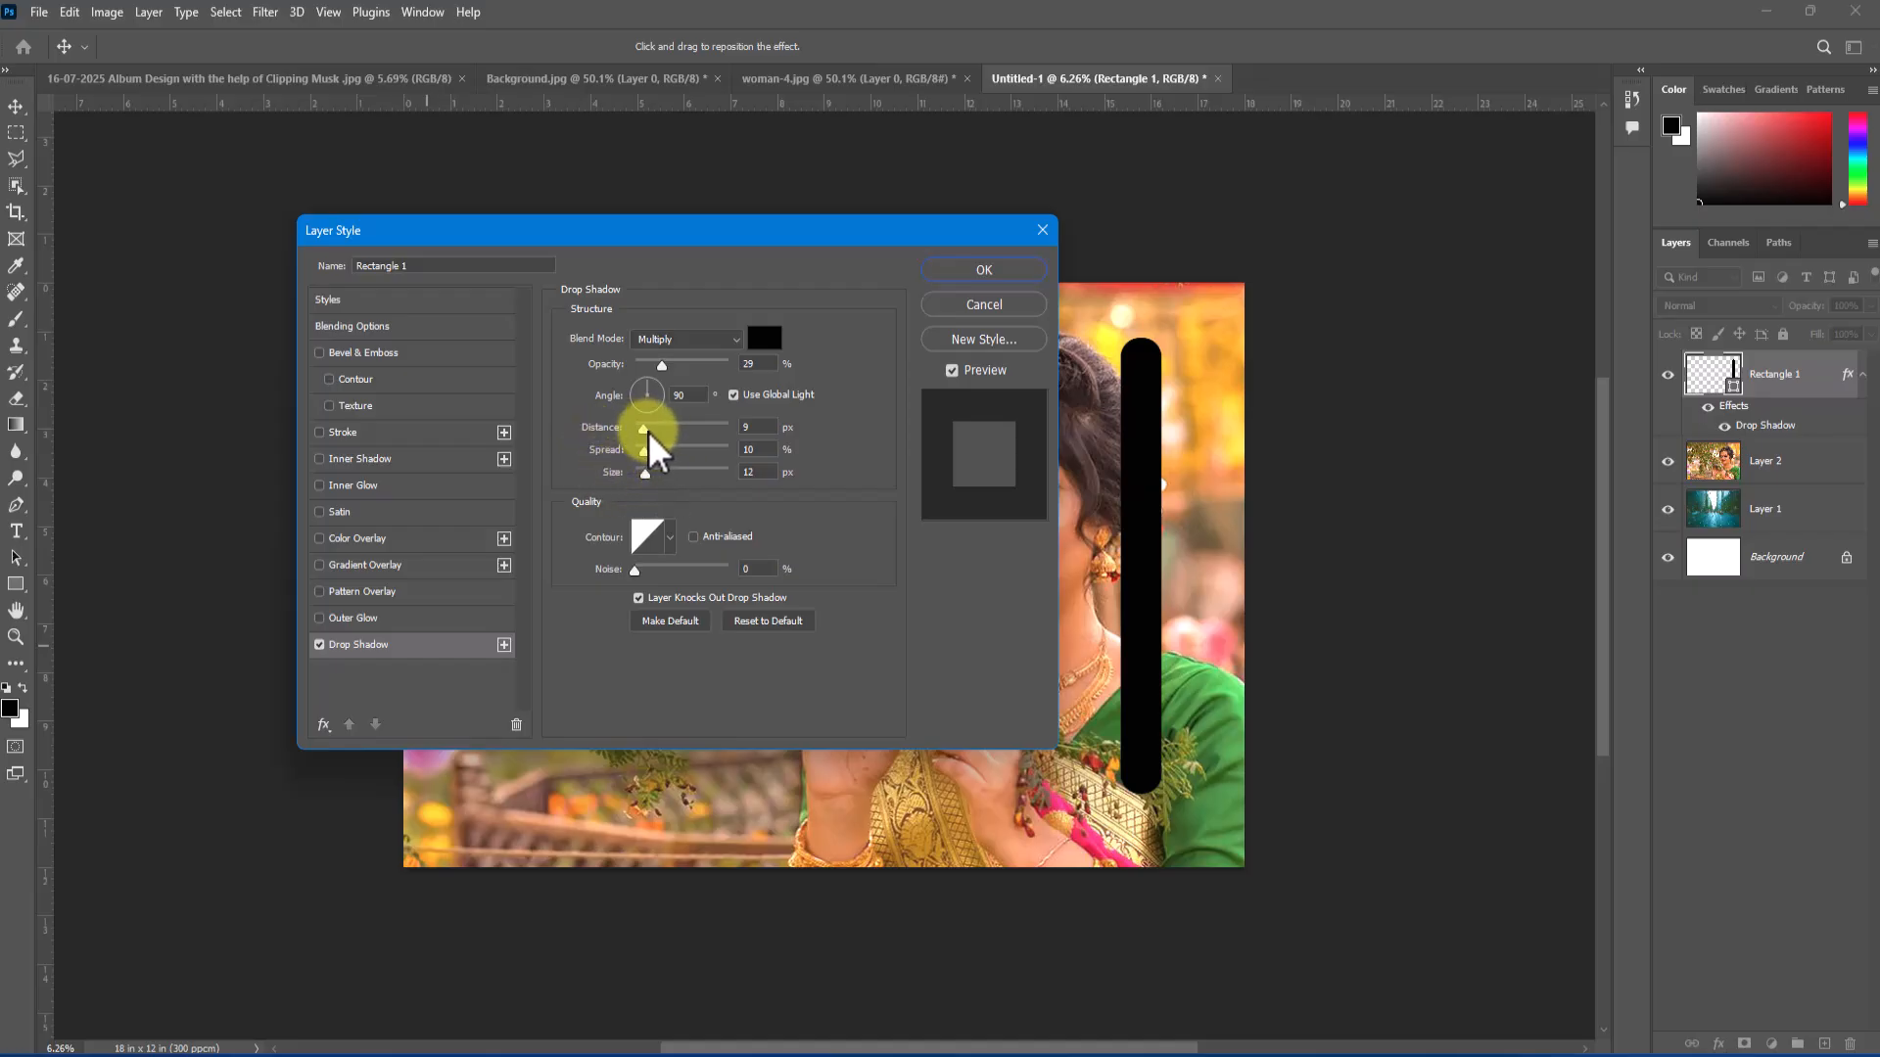
{"action": "left_click_drag", "start_coordinate": [644, 433], "coordinate": [645, 432]}
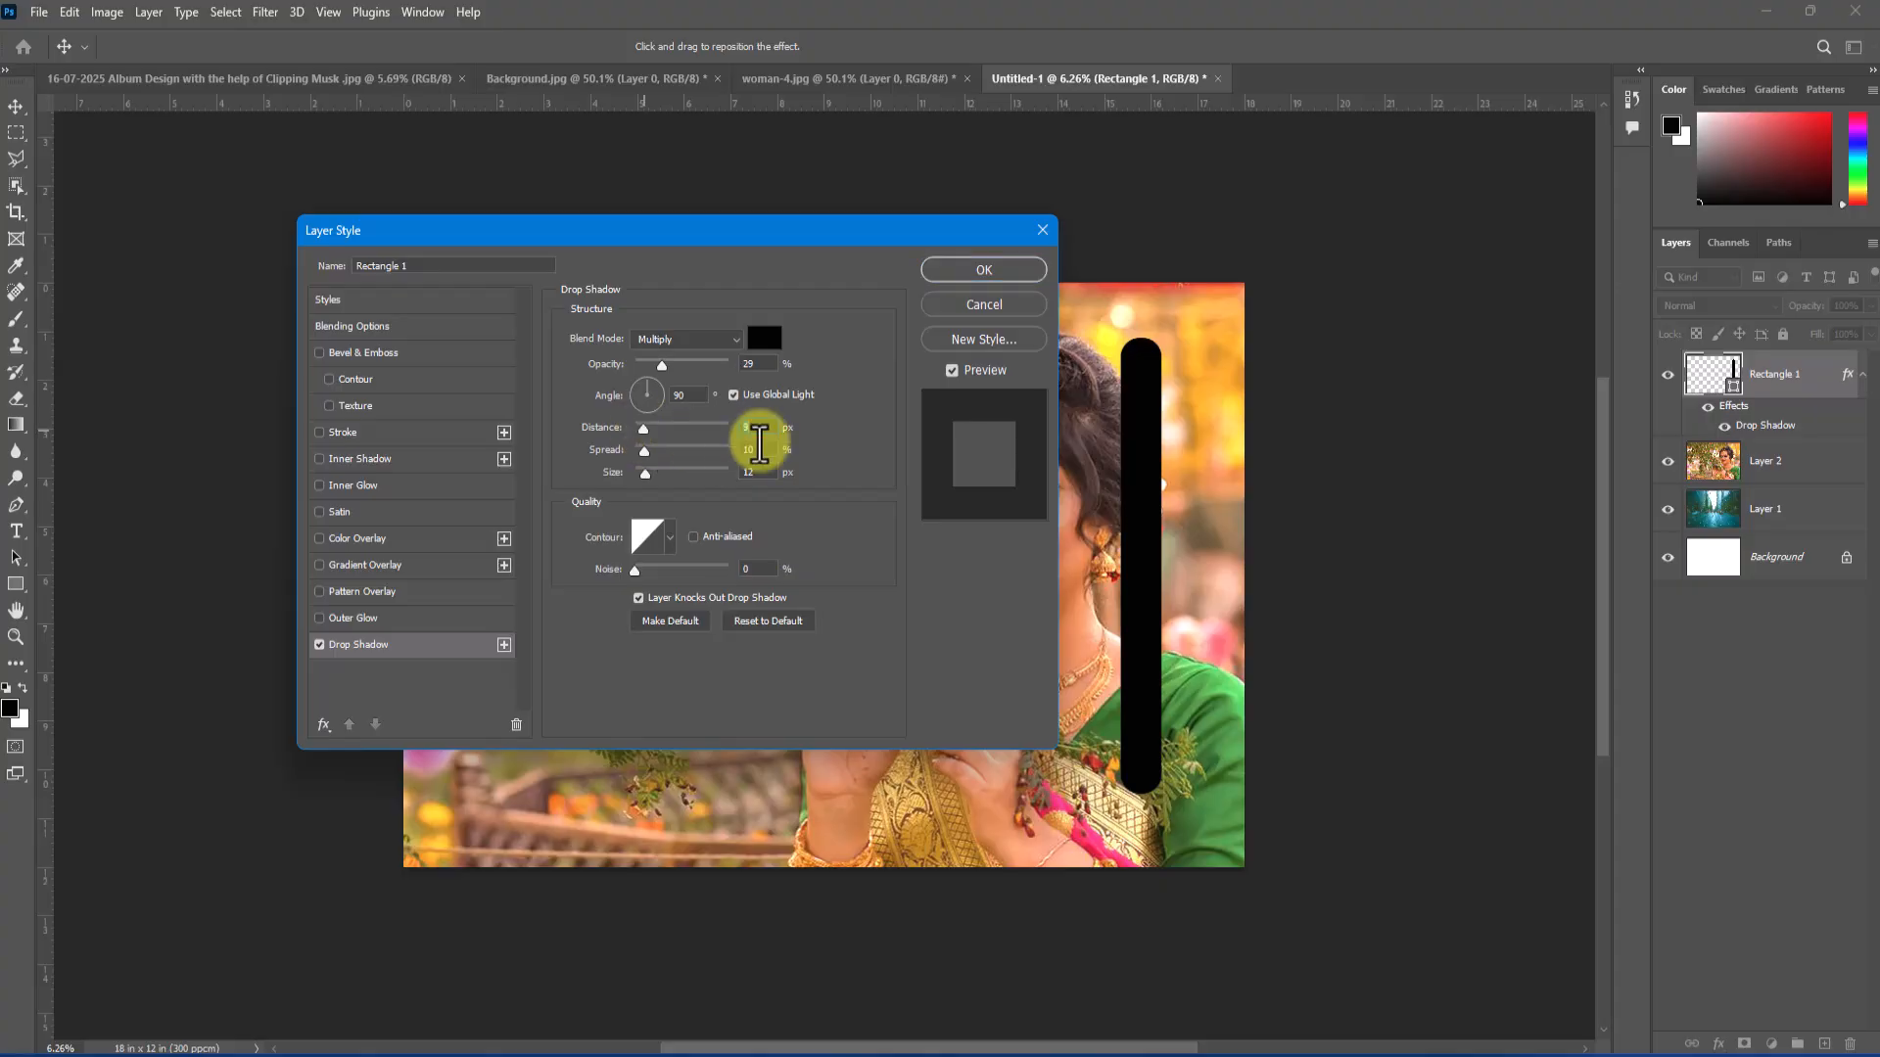
{"action": "left_click", "coordinate": [644, 452]}
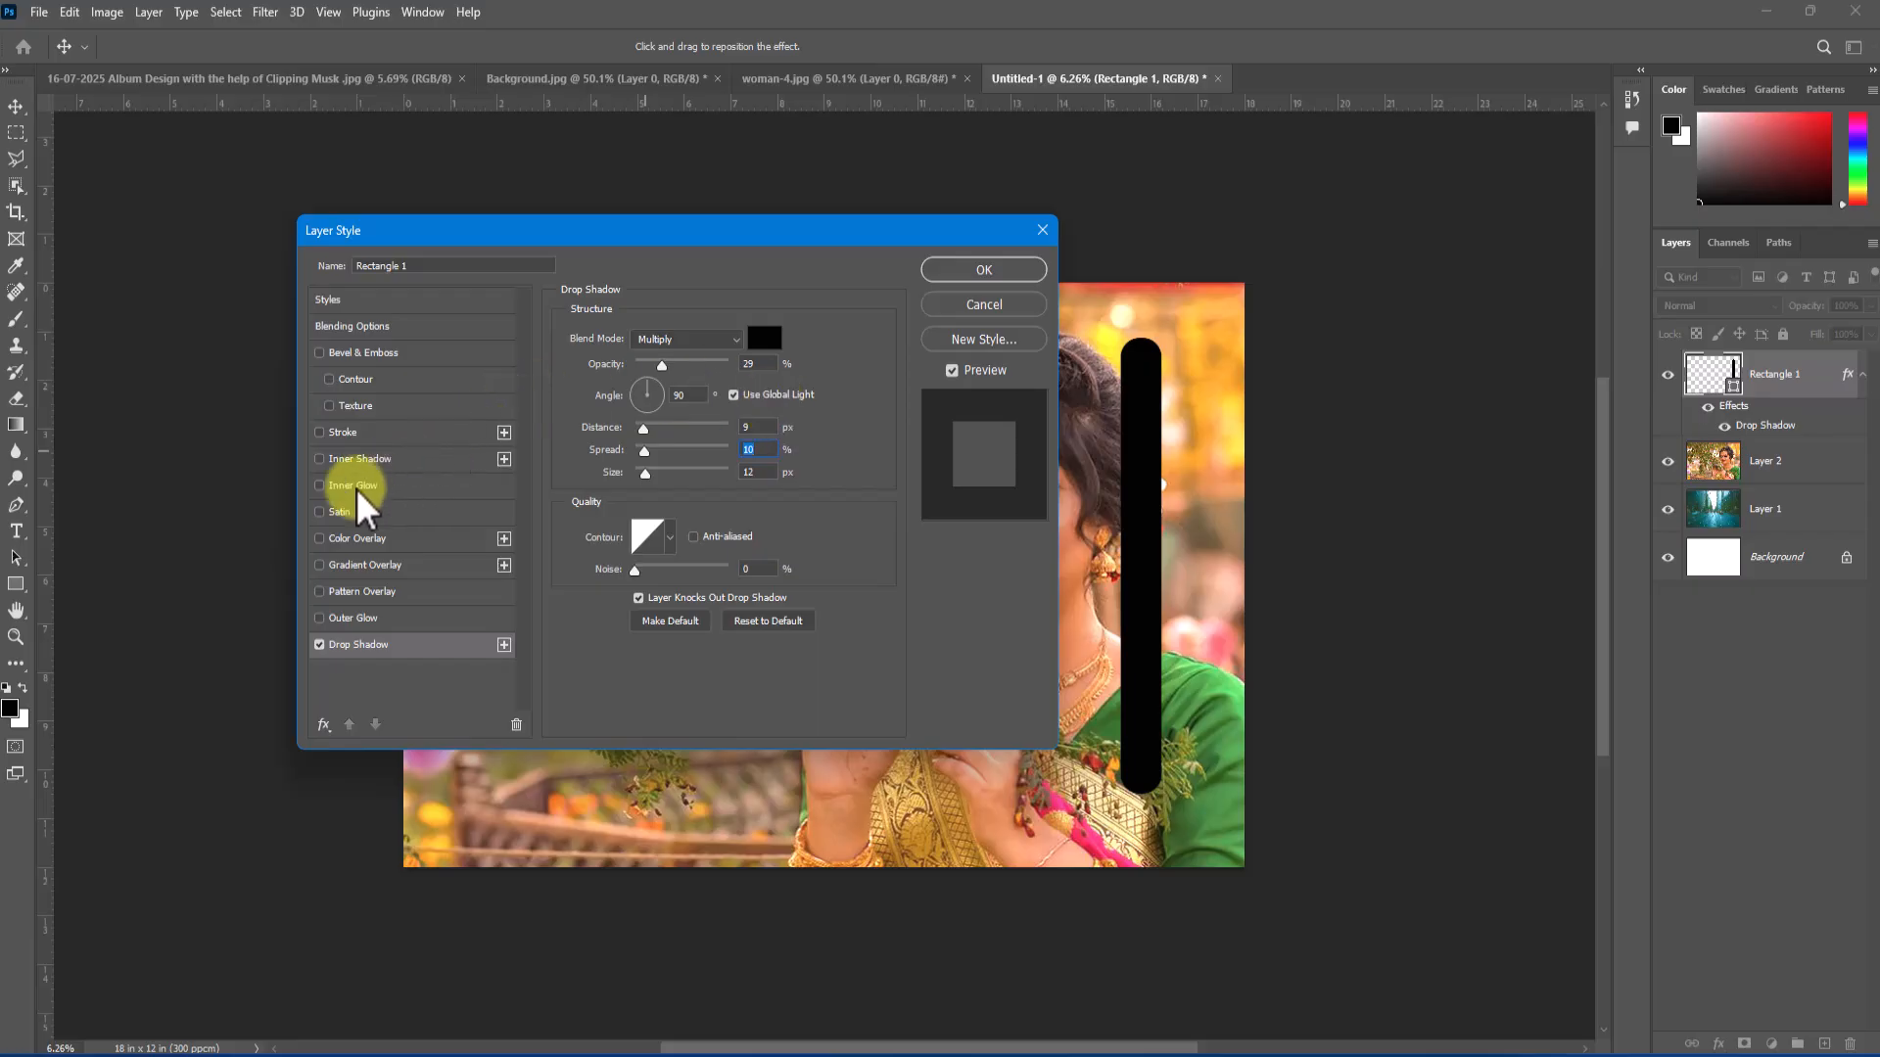
- Add a white outside stroke of 7 px at 100% opacity to the rounded bar
{"action": "left_click", "coordinate": [415, 437]}
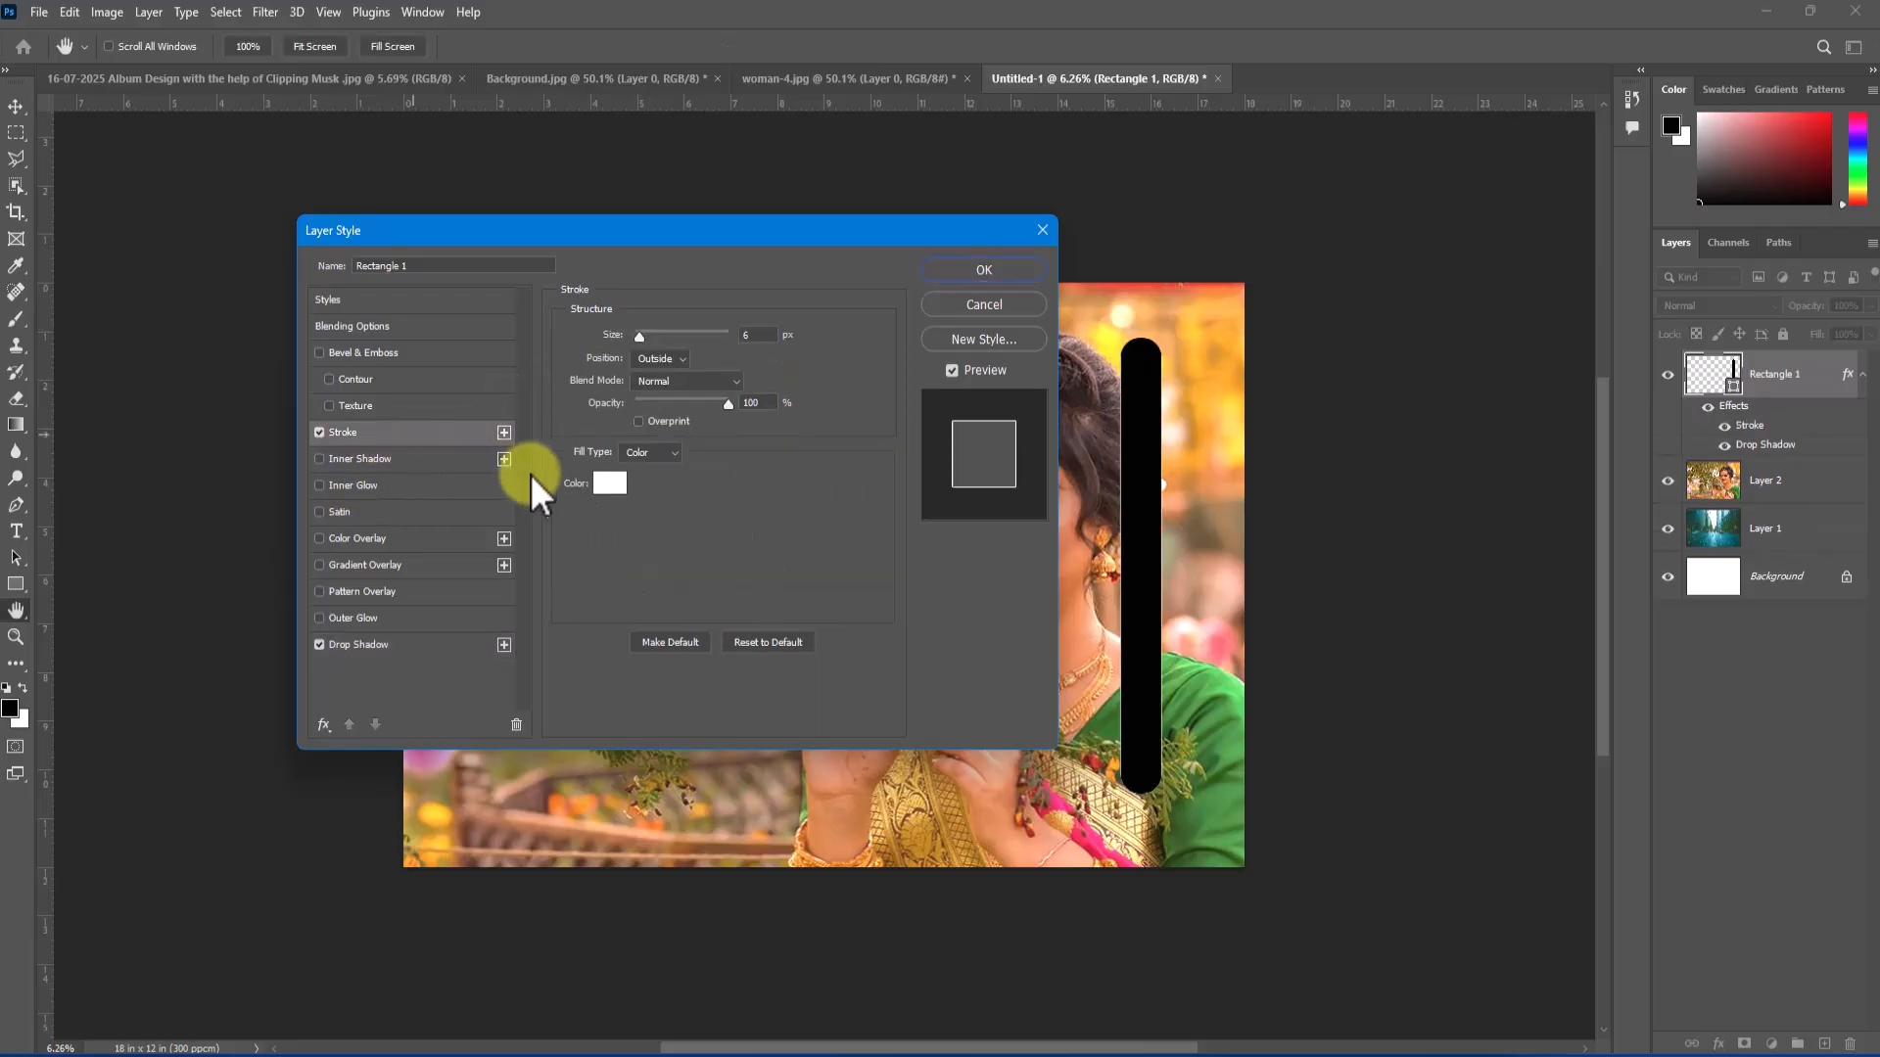
{"action": "left_click", "coordinate": [610, 483]}
{"action": "left_click_drag", "start_coordinate": [749, 381], "coordinate": [665, 208]}
{"action": "left_click", "coordinate": [1087, 239]}
{"action": "left_click_drag", "start_coordinate": [644, 341], "coordinate": [643, 340]}
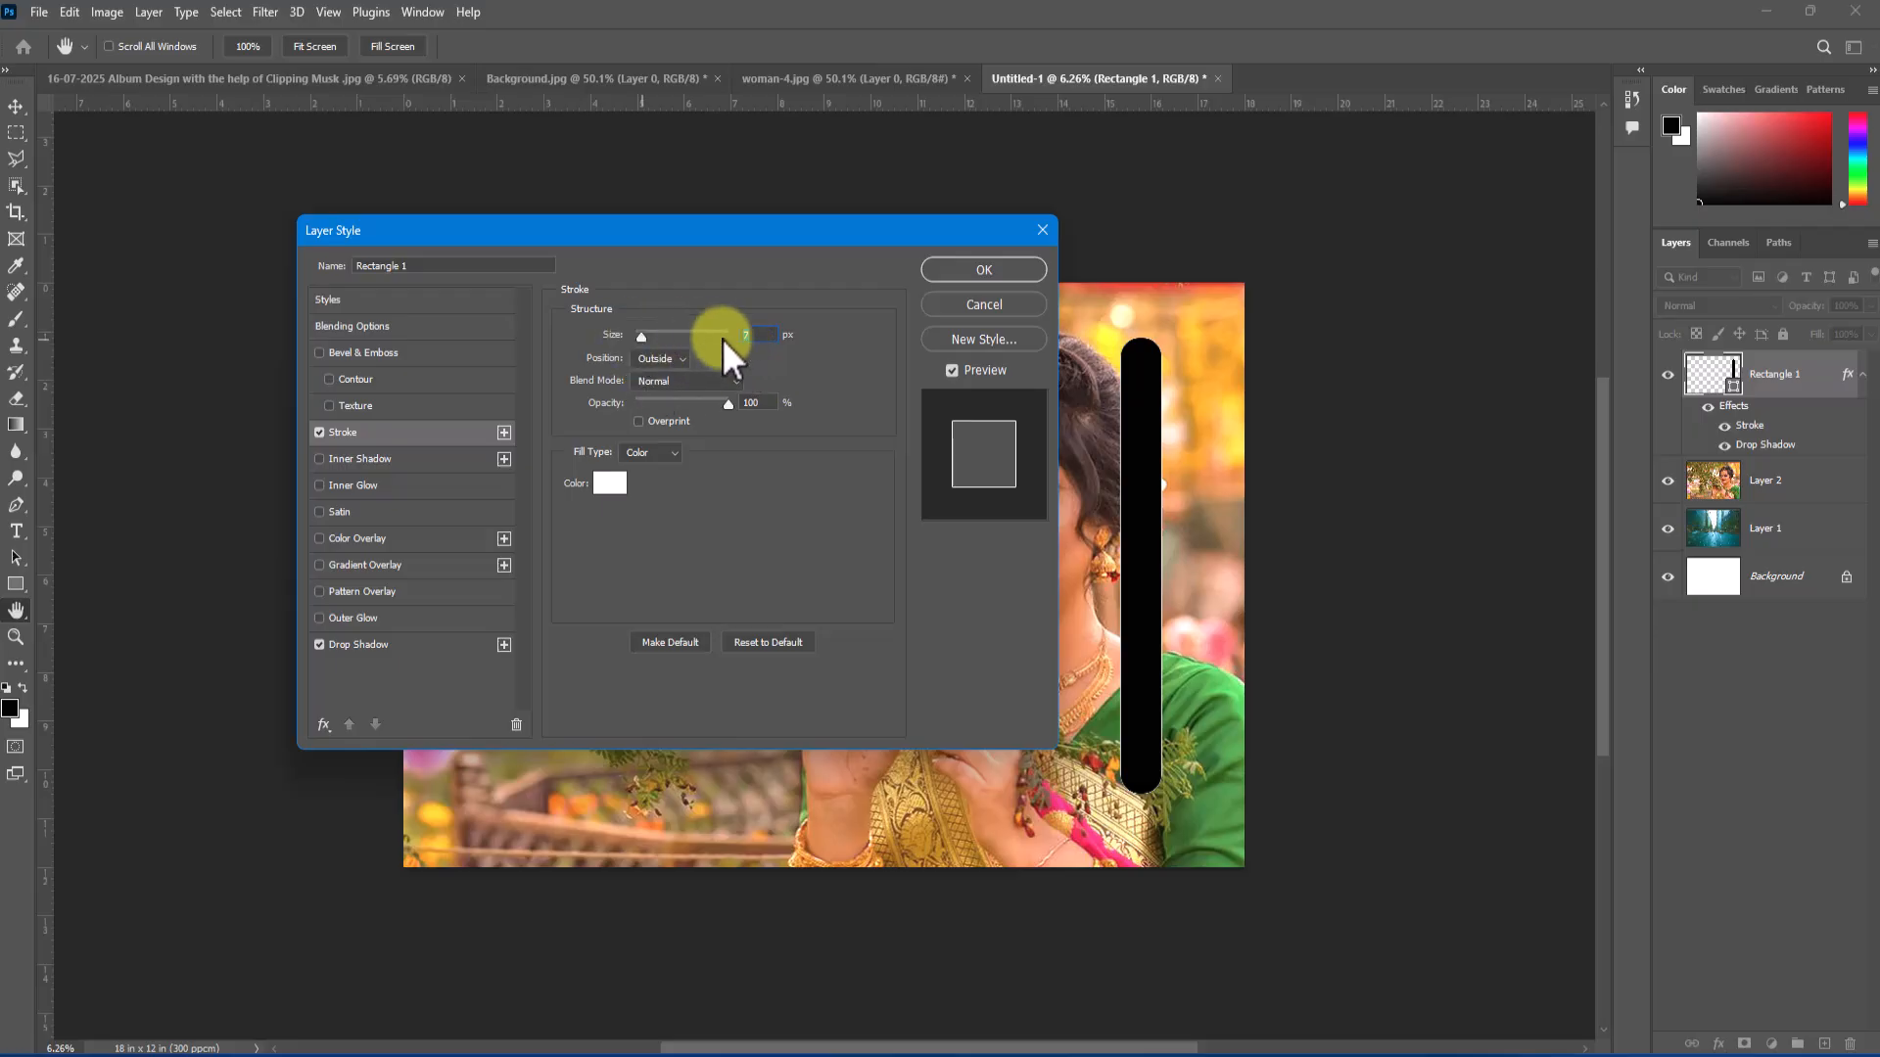
- Set the rounded bar's fill opacity to 0% and its knockout to Deep, and apply the layer style
{"action": "left_click", "coordinate": [326, 327]}
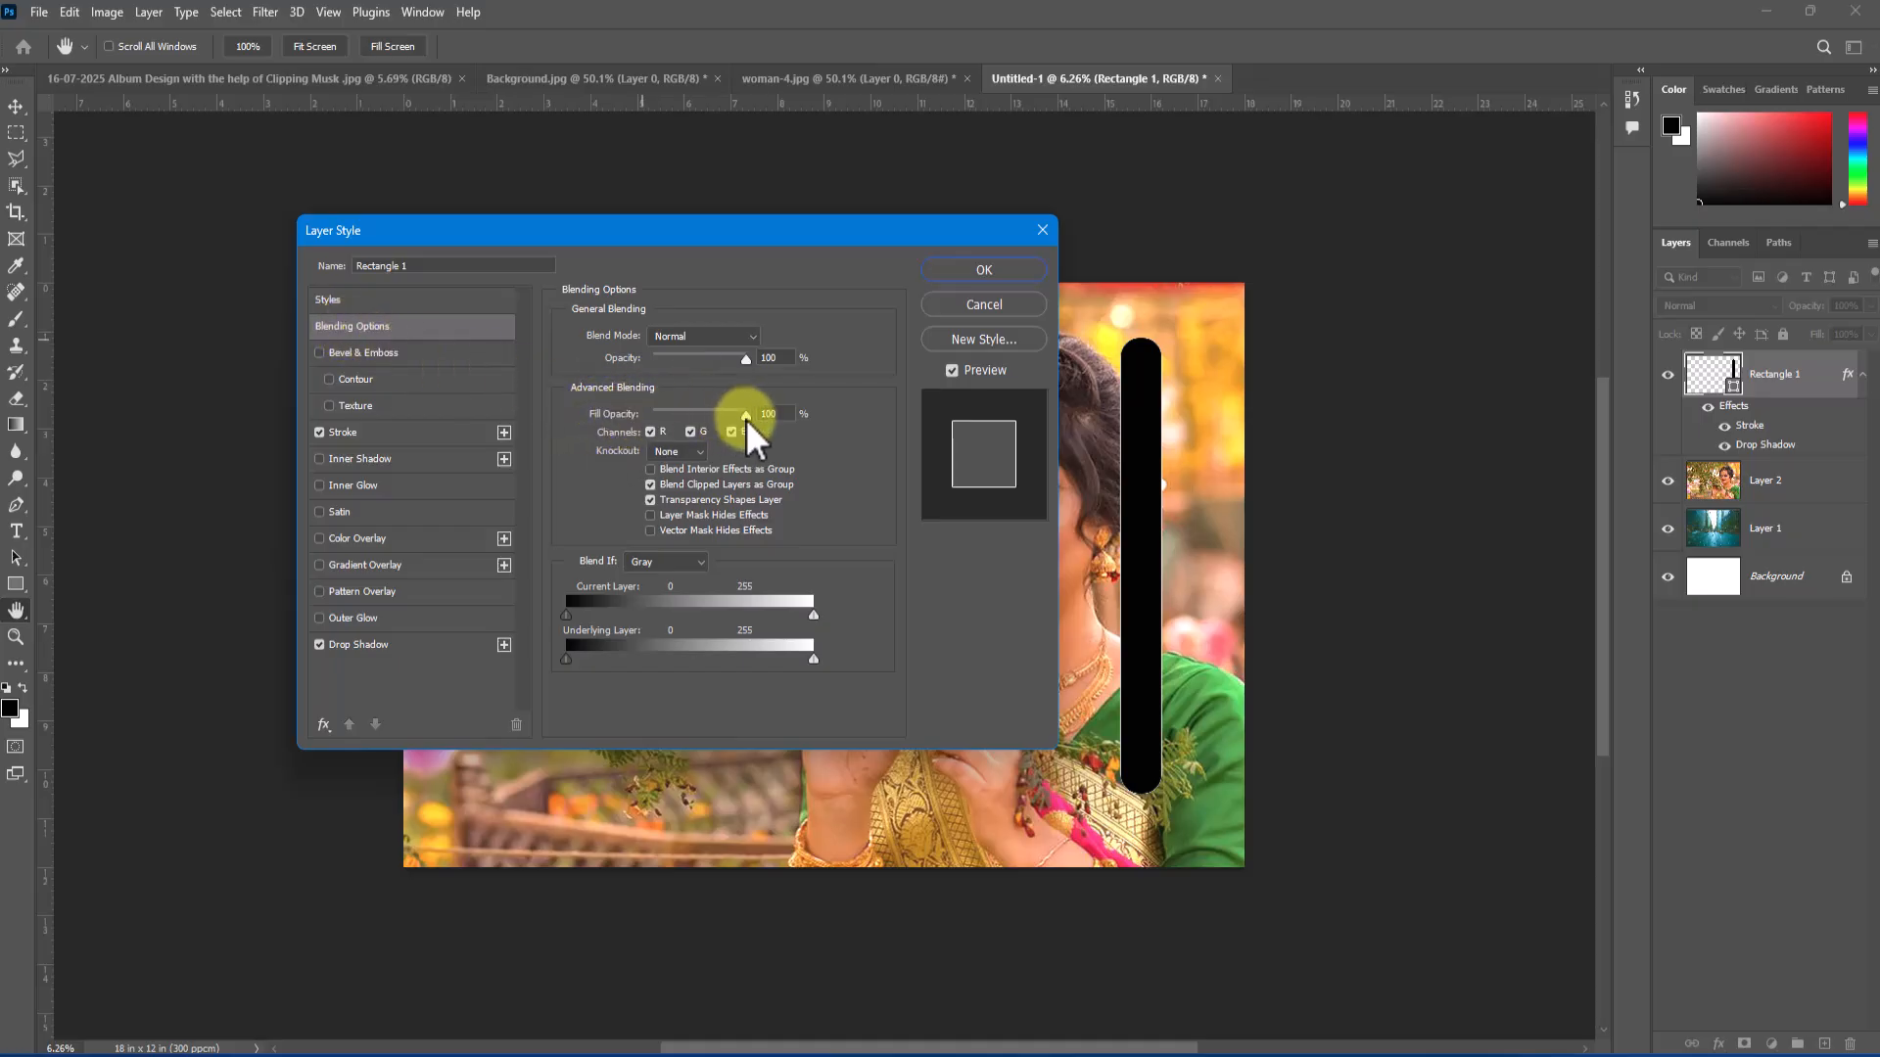
{"action": "left_click_drag", "start_coordinate": [748, 419], "coordinate": [625, 413]}
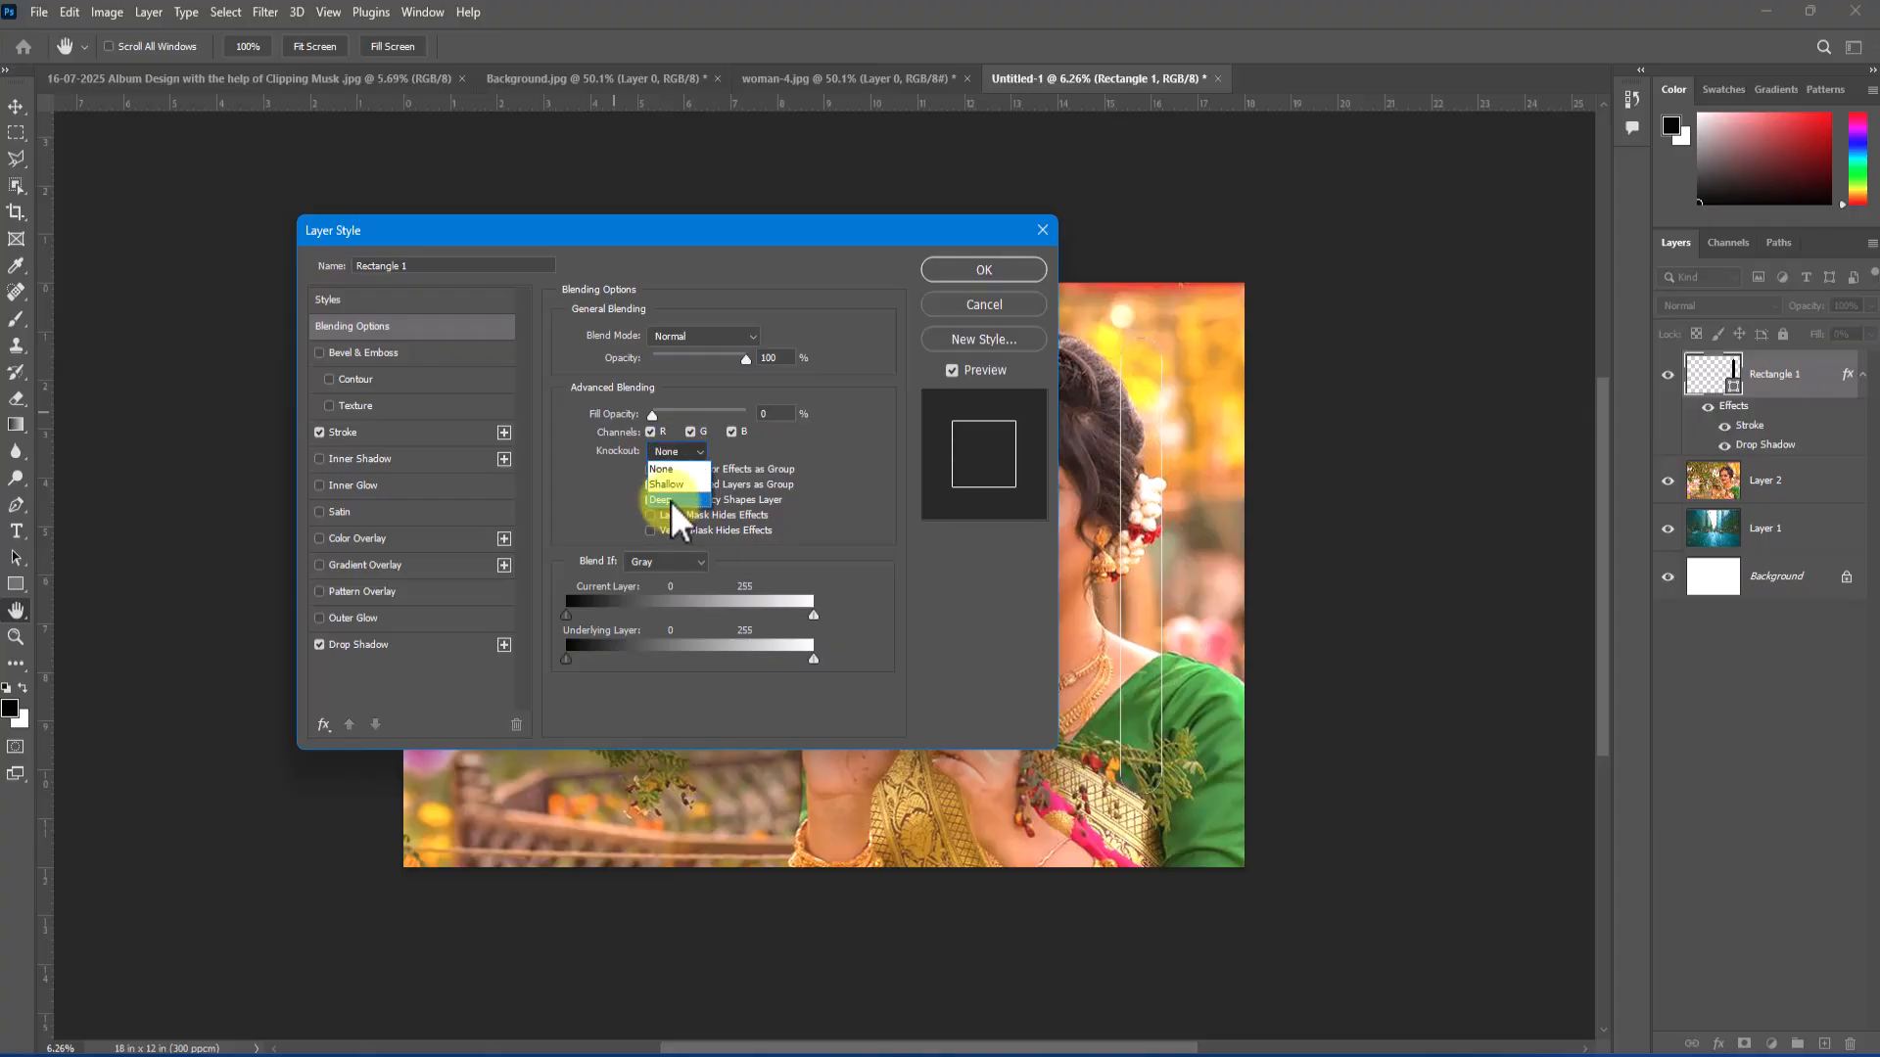
{"action": "left_click", "coordinate": [672, 500]}
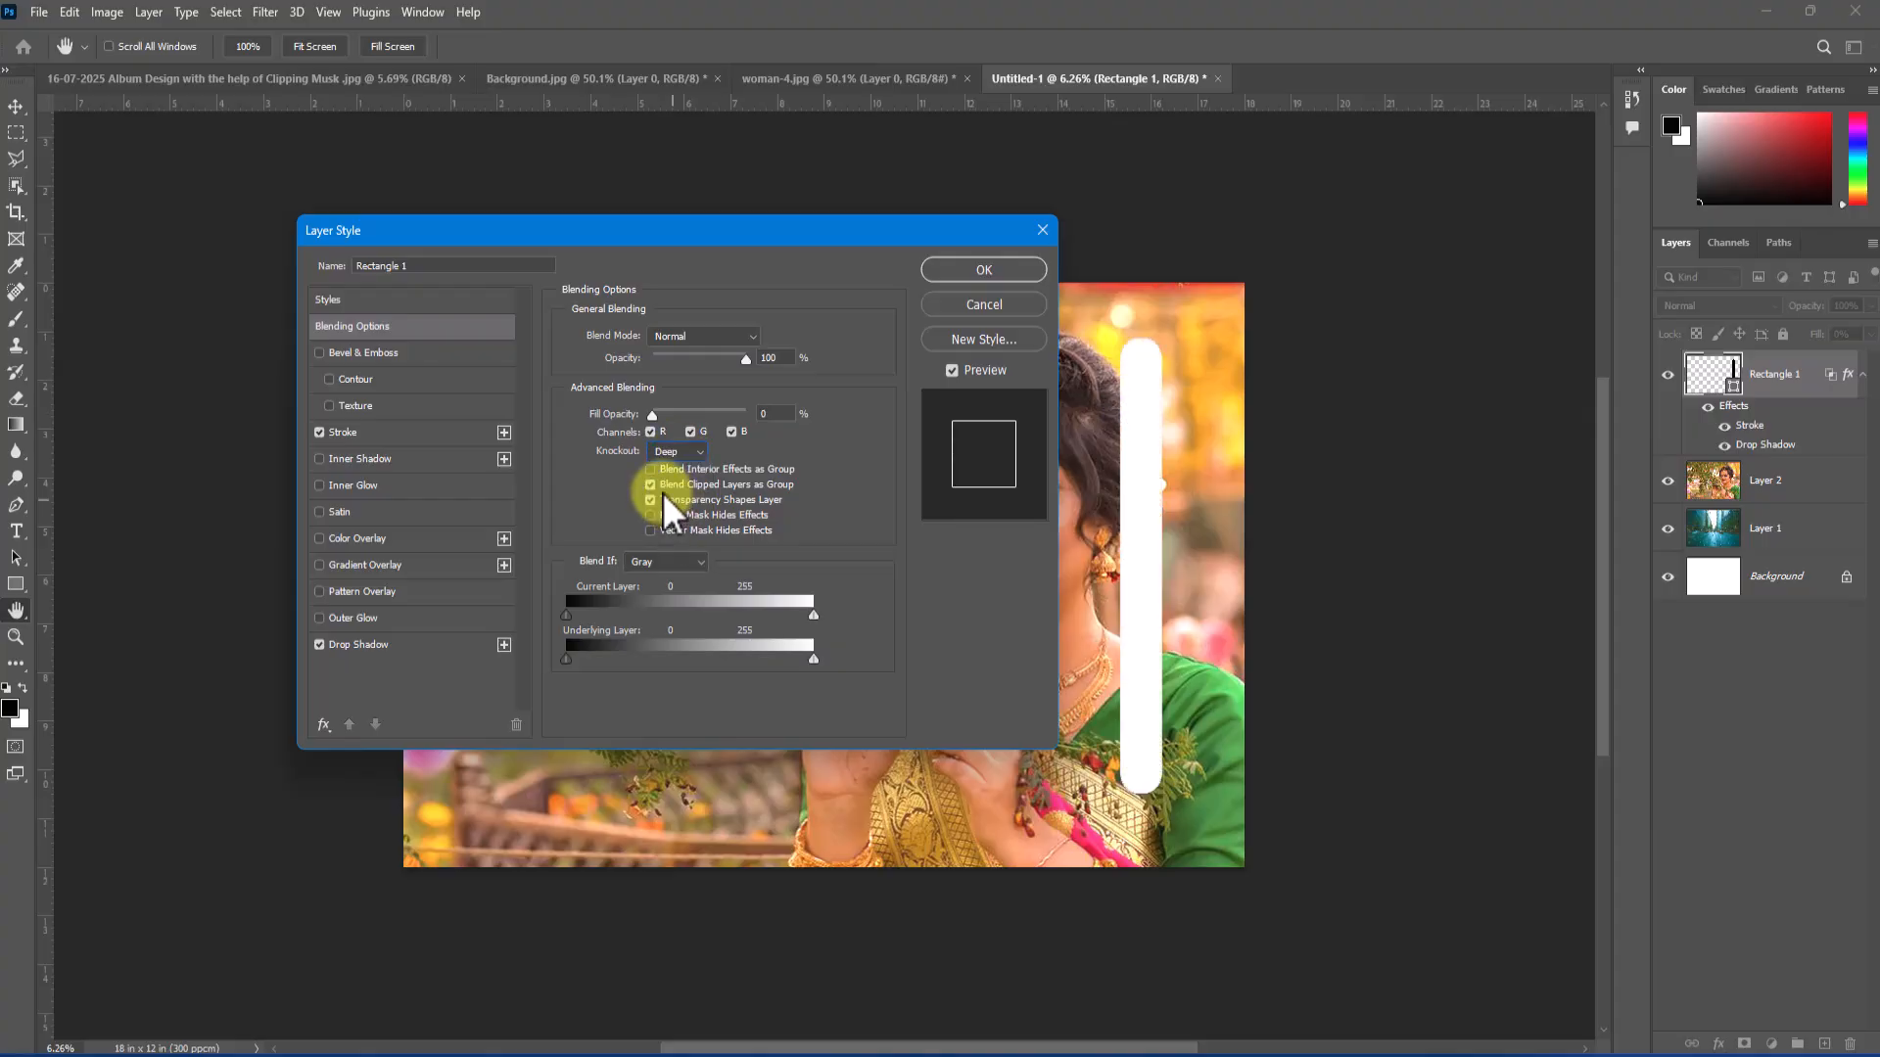
{"action": "left_click", "coordinate": [982, 270]}
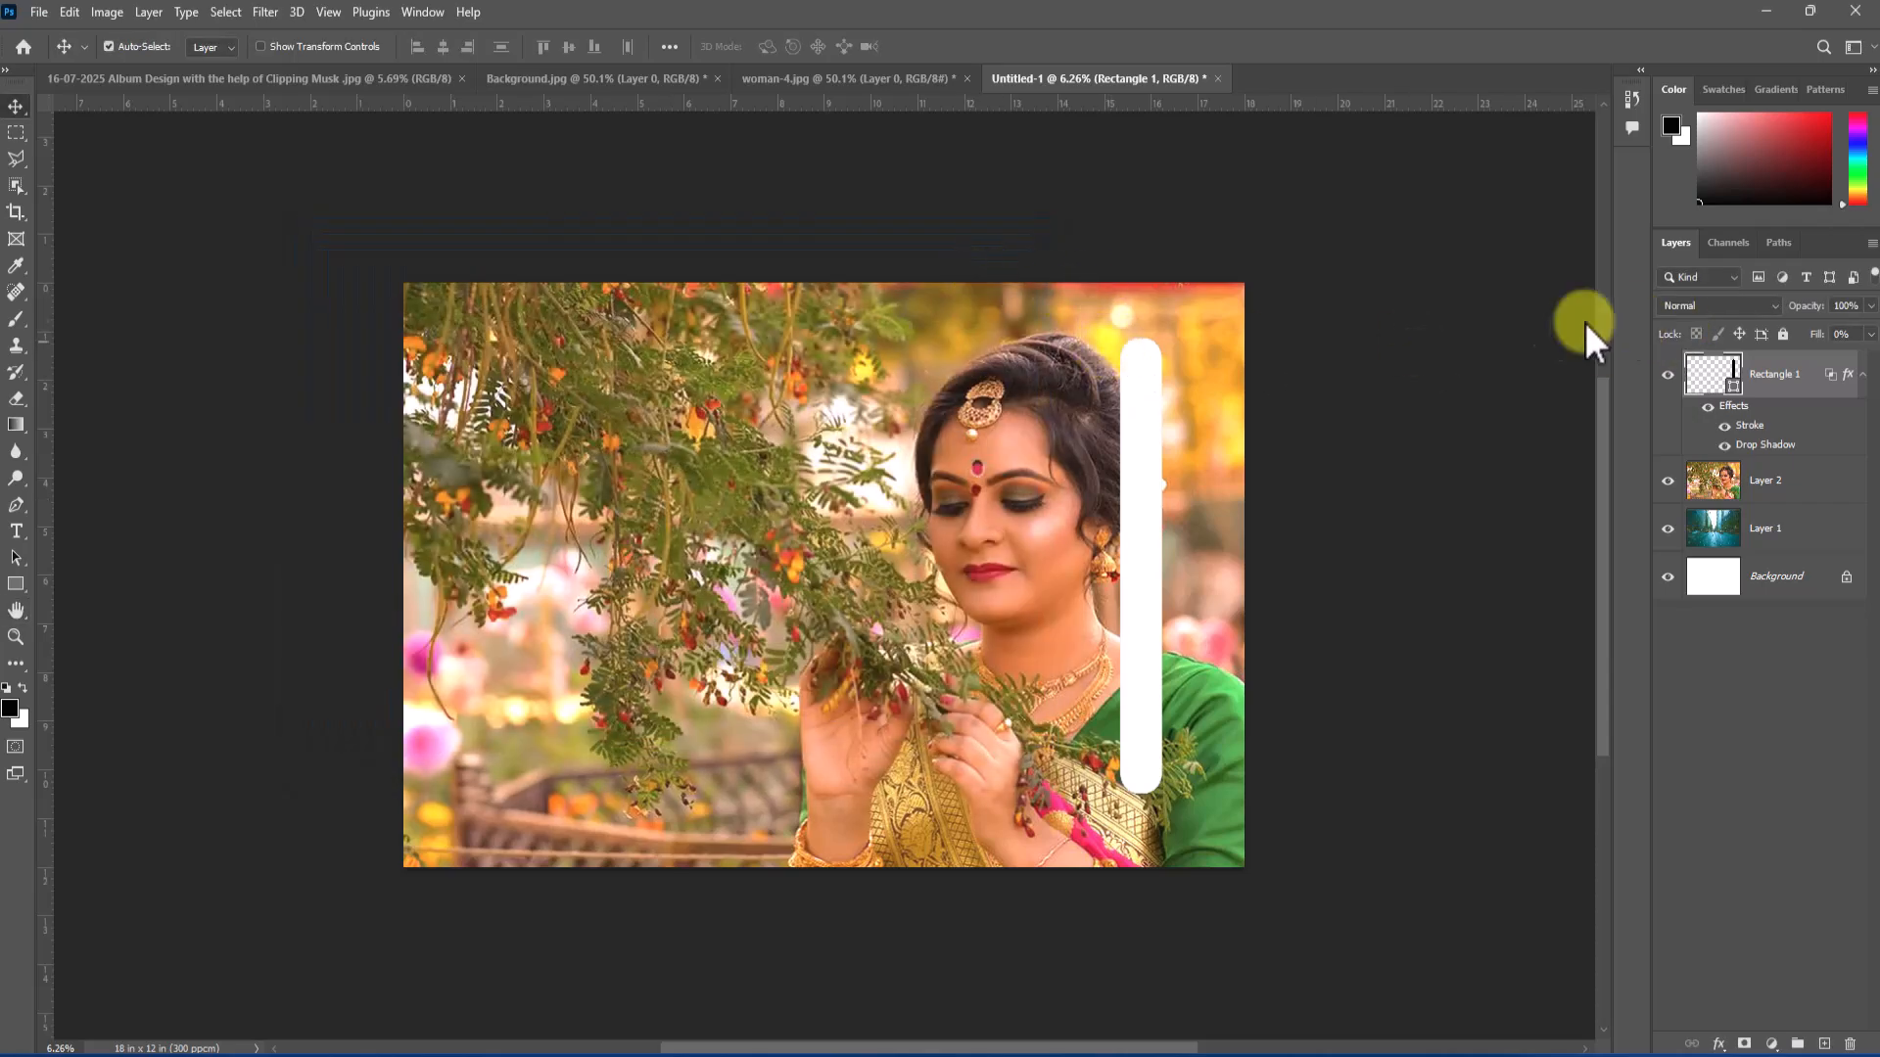
- Clip the rounded bar to the woman's photo layer and place the street layer between them within the clipping group
{"action": "right_click", "coordinate": [1768, 375]}
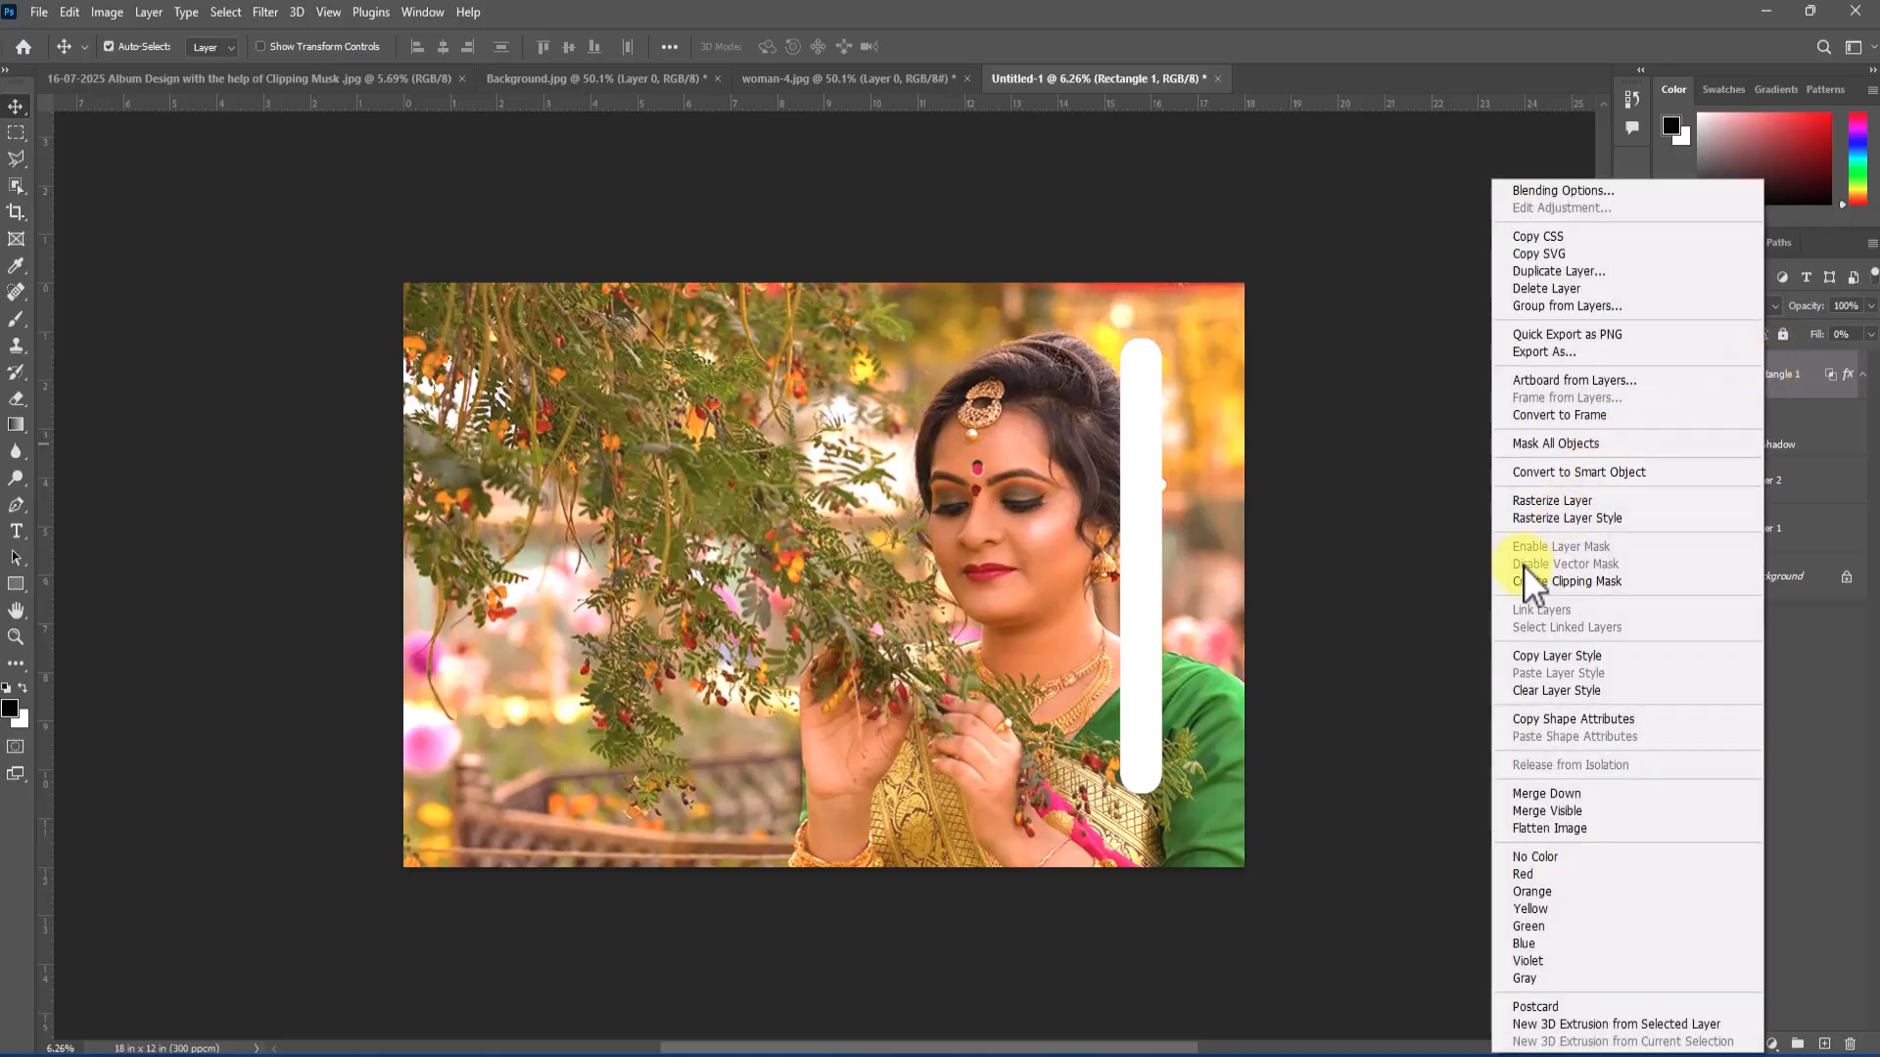
{"action": "left_click", "coordinate": [1653, 582]}
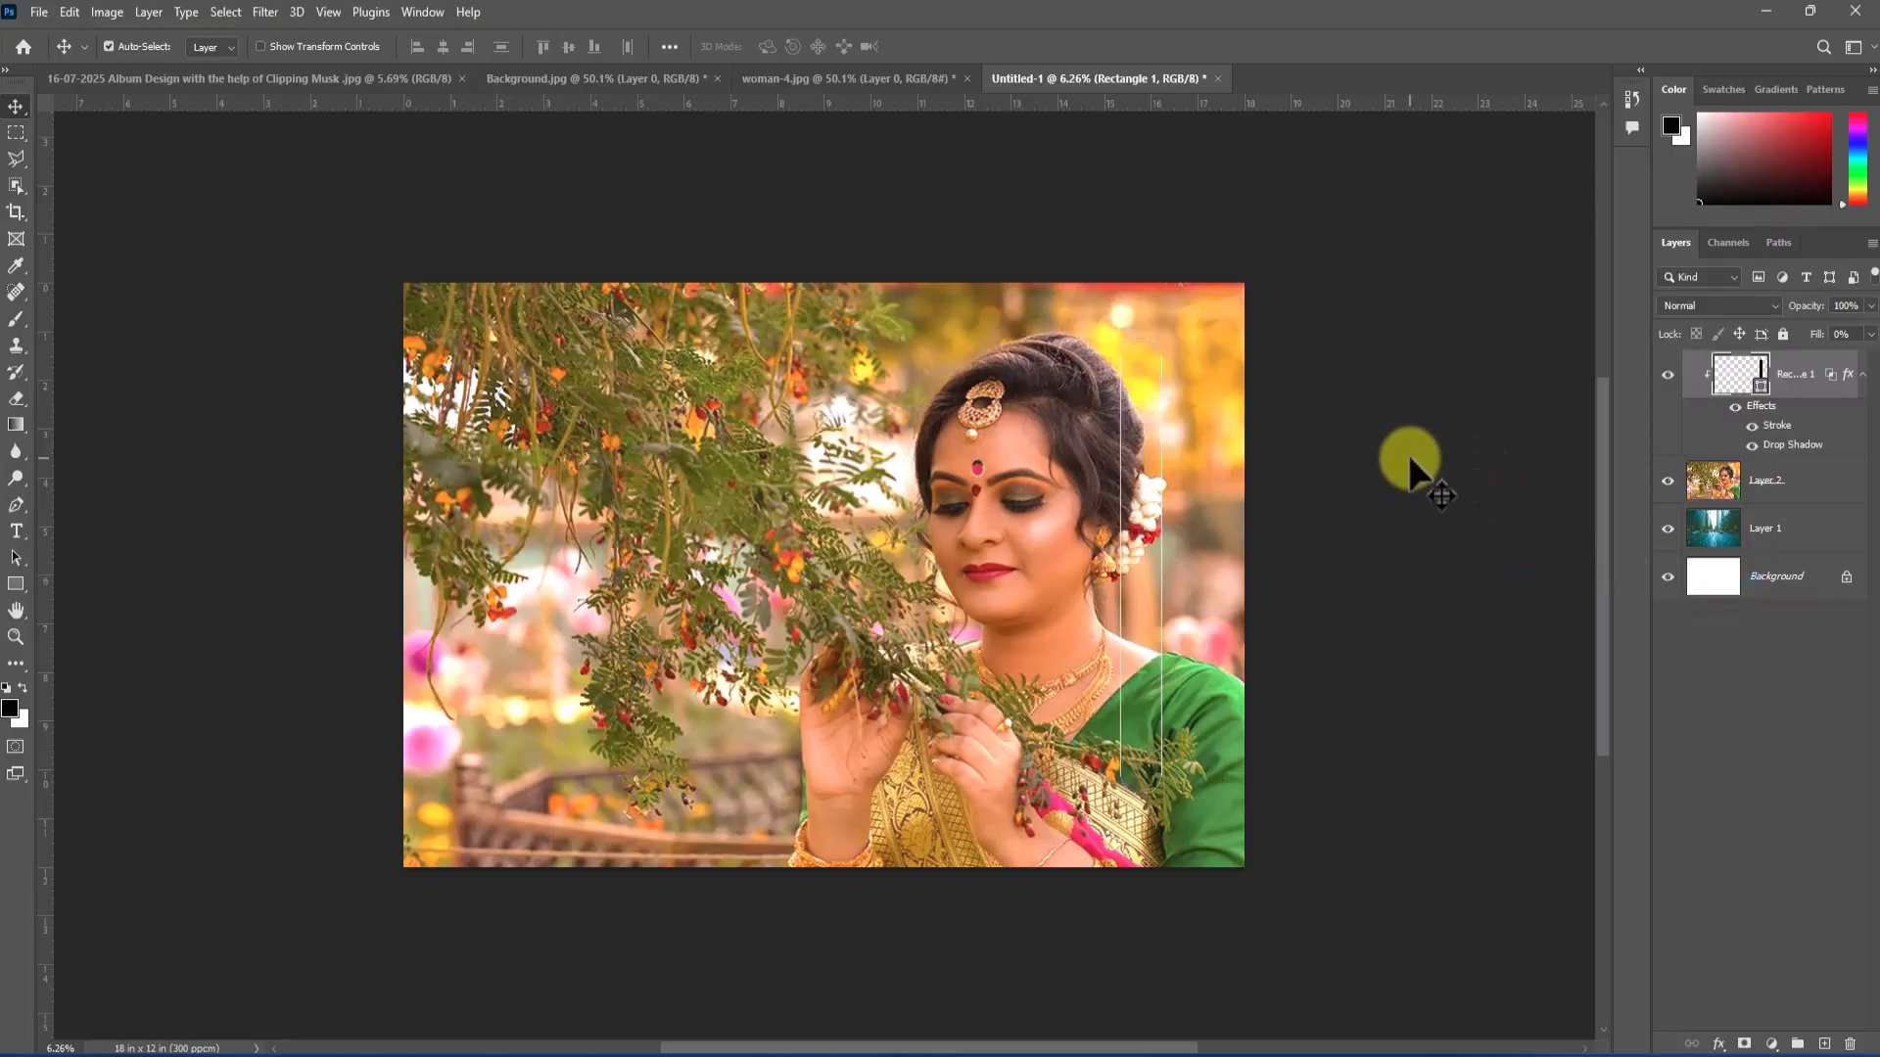
{"action": "left_click", "coordinate": [1172, 707]}
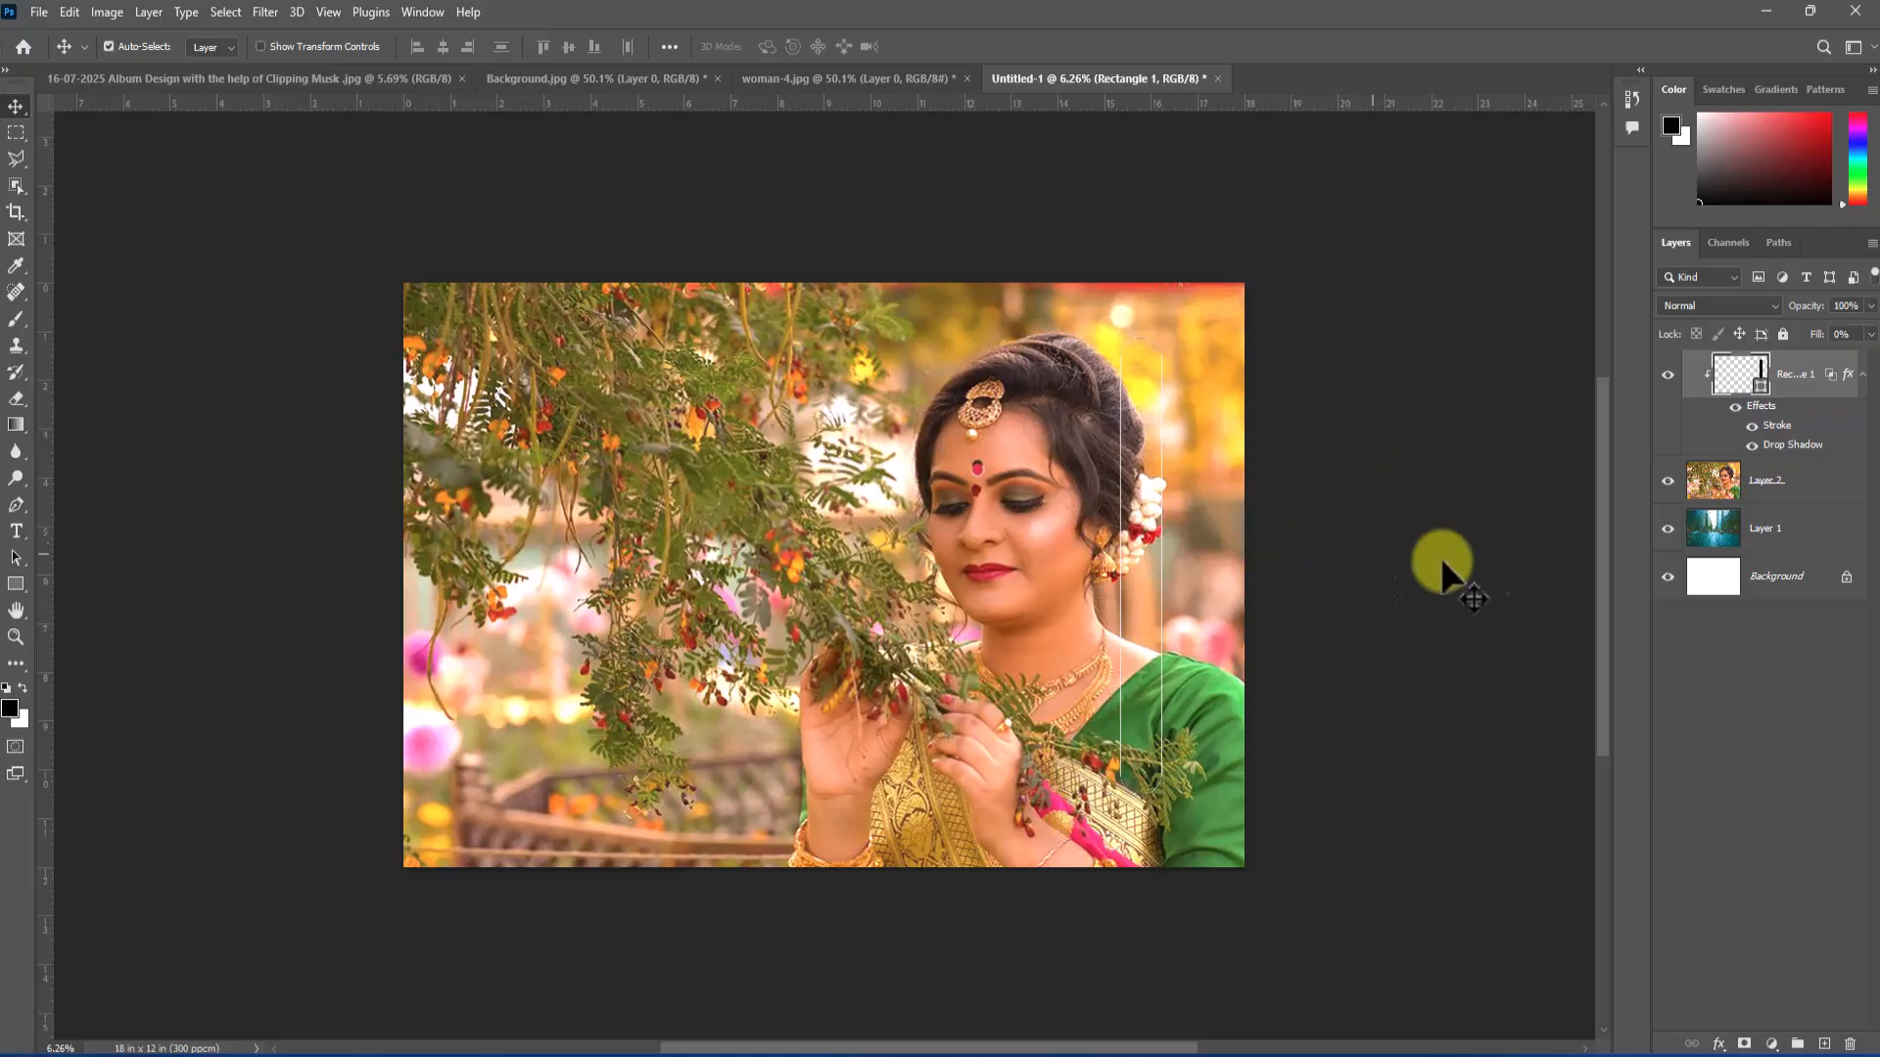
{"action": "left_click_drag", "start_coordinate": [1809, 533], "coordinate": [1805, 461]}
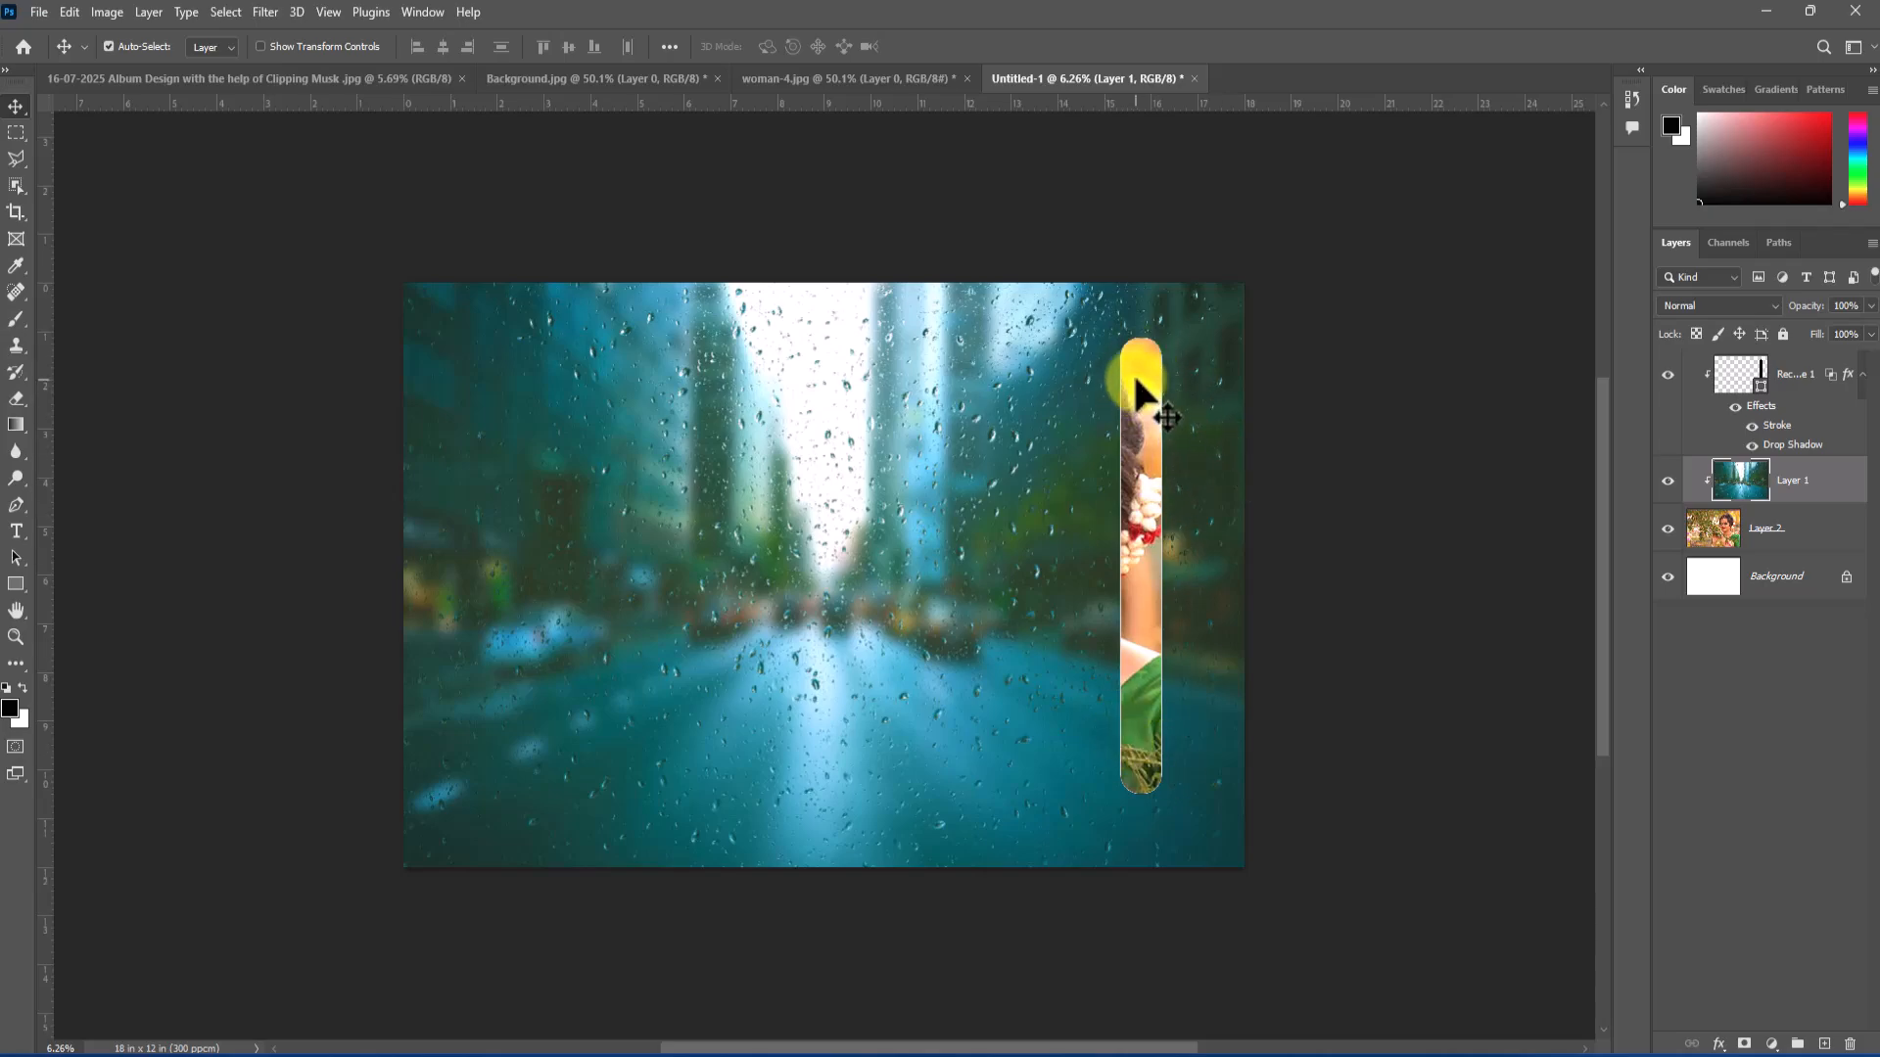
- Shift the bar slightly down and add nine vertically staggered copies side by side to its left, spanning the woman and foliage
{"action": "mouse_move", "coordinate": [1146, 490]}
{"action": "left_mouse_down"}
{"action": "mouse_move", "coordinate": [1108, 470]}
{"action": "mouse_move", "coordinate": [896, 495]}
{"action": "mouse_move", "coordinate": [953, 508]}
{"action": "mouse_move", "coordinate": [1007, 479]}
{"action": "mouse_move", "coordinate": [1126, 468]}
{"action": "mouse_move", "coordinate": [1163, 491]}
{"action": "mouse_move", "coordinate": [1087, 514]}
{"action": "mouse_move", "coordinate": [977, 477]}
{"action": "mouse_move", "coordinate": [887, 482]}
{"action": "mouse_move", "coordinate": [1156, 496]}
{"action": "left_mouse_up"}
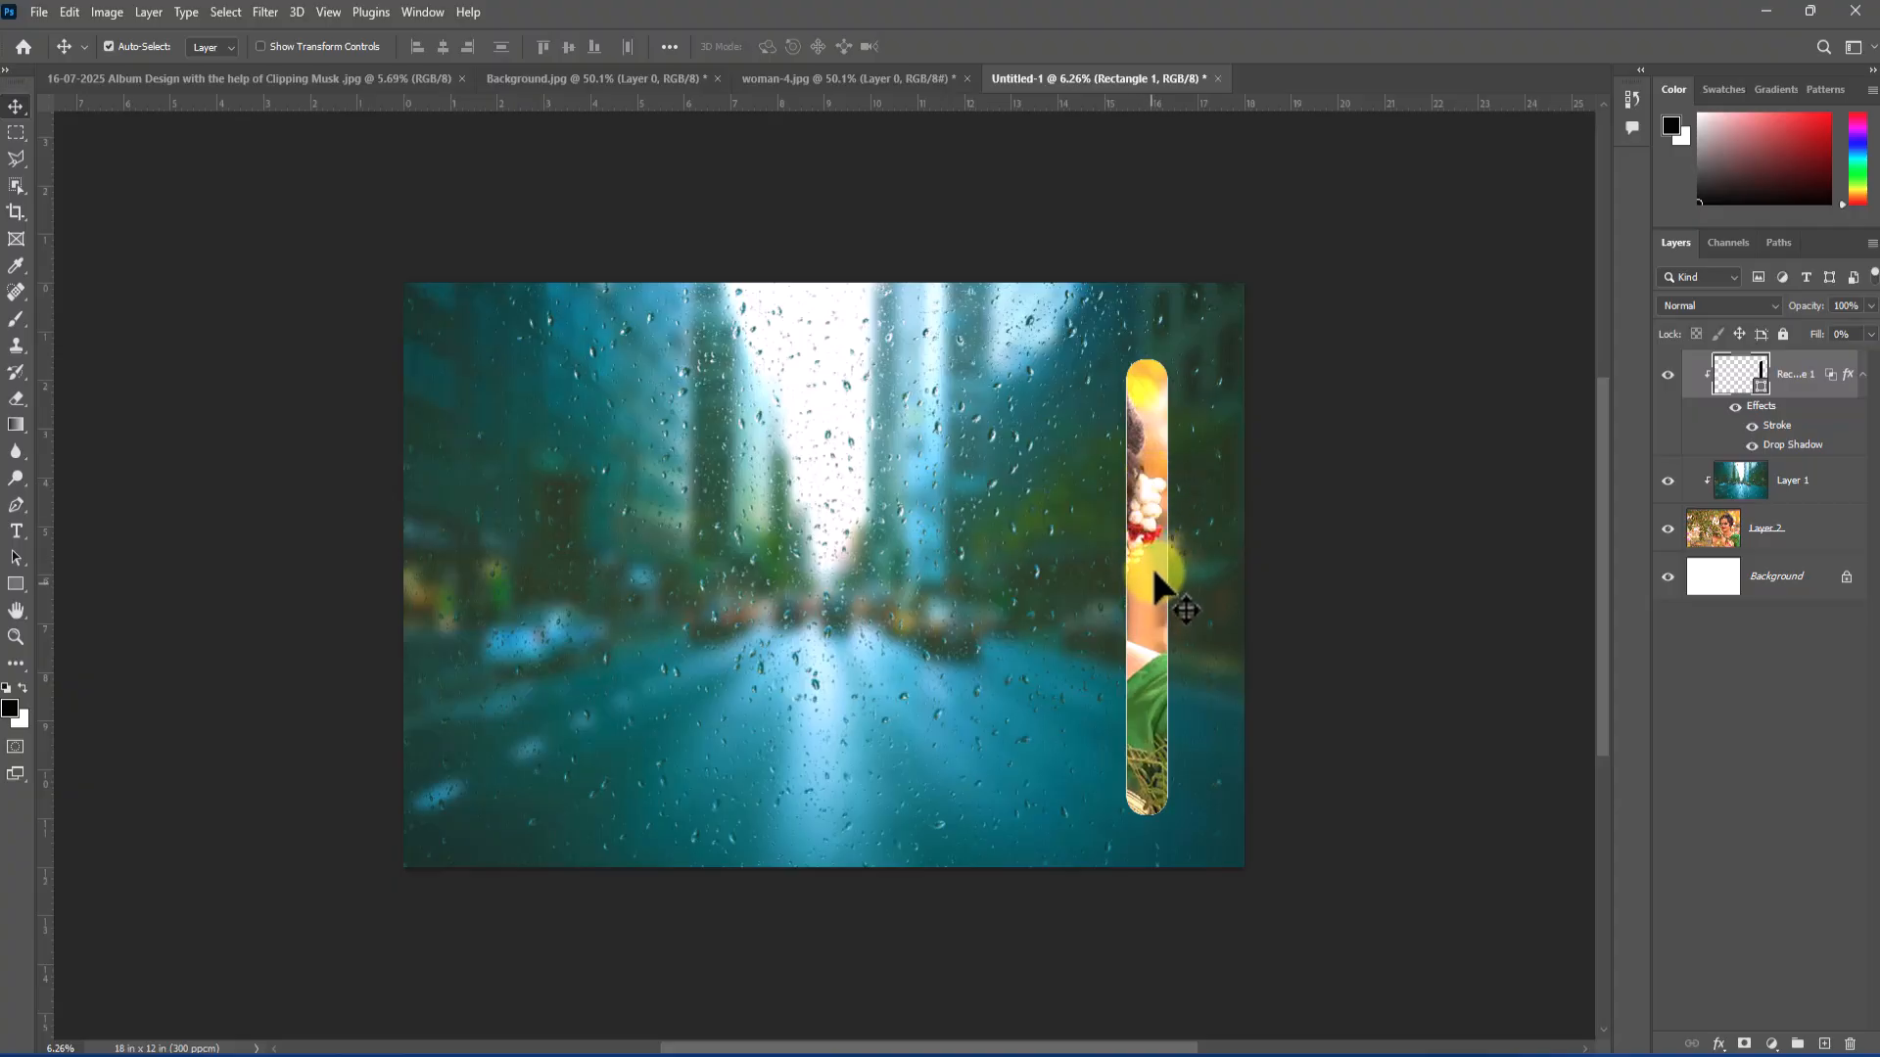
{"action": "left_click_drag", "start_coordinate": [1154, 566], "coordinate": [1003, 577]}
{"action": "left_click_drag", "start_coordinate": [1009, 489], "coordinate": [970, 448]}
{"action": "left_click_drag", "start_coordinate": [959, 458], "coordinate": [923, 505]}
{"action": "left_click_drag", "start_coordinate": [924, 498], "coordinate": [823, 457]}
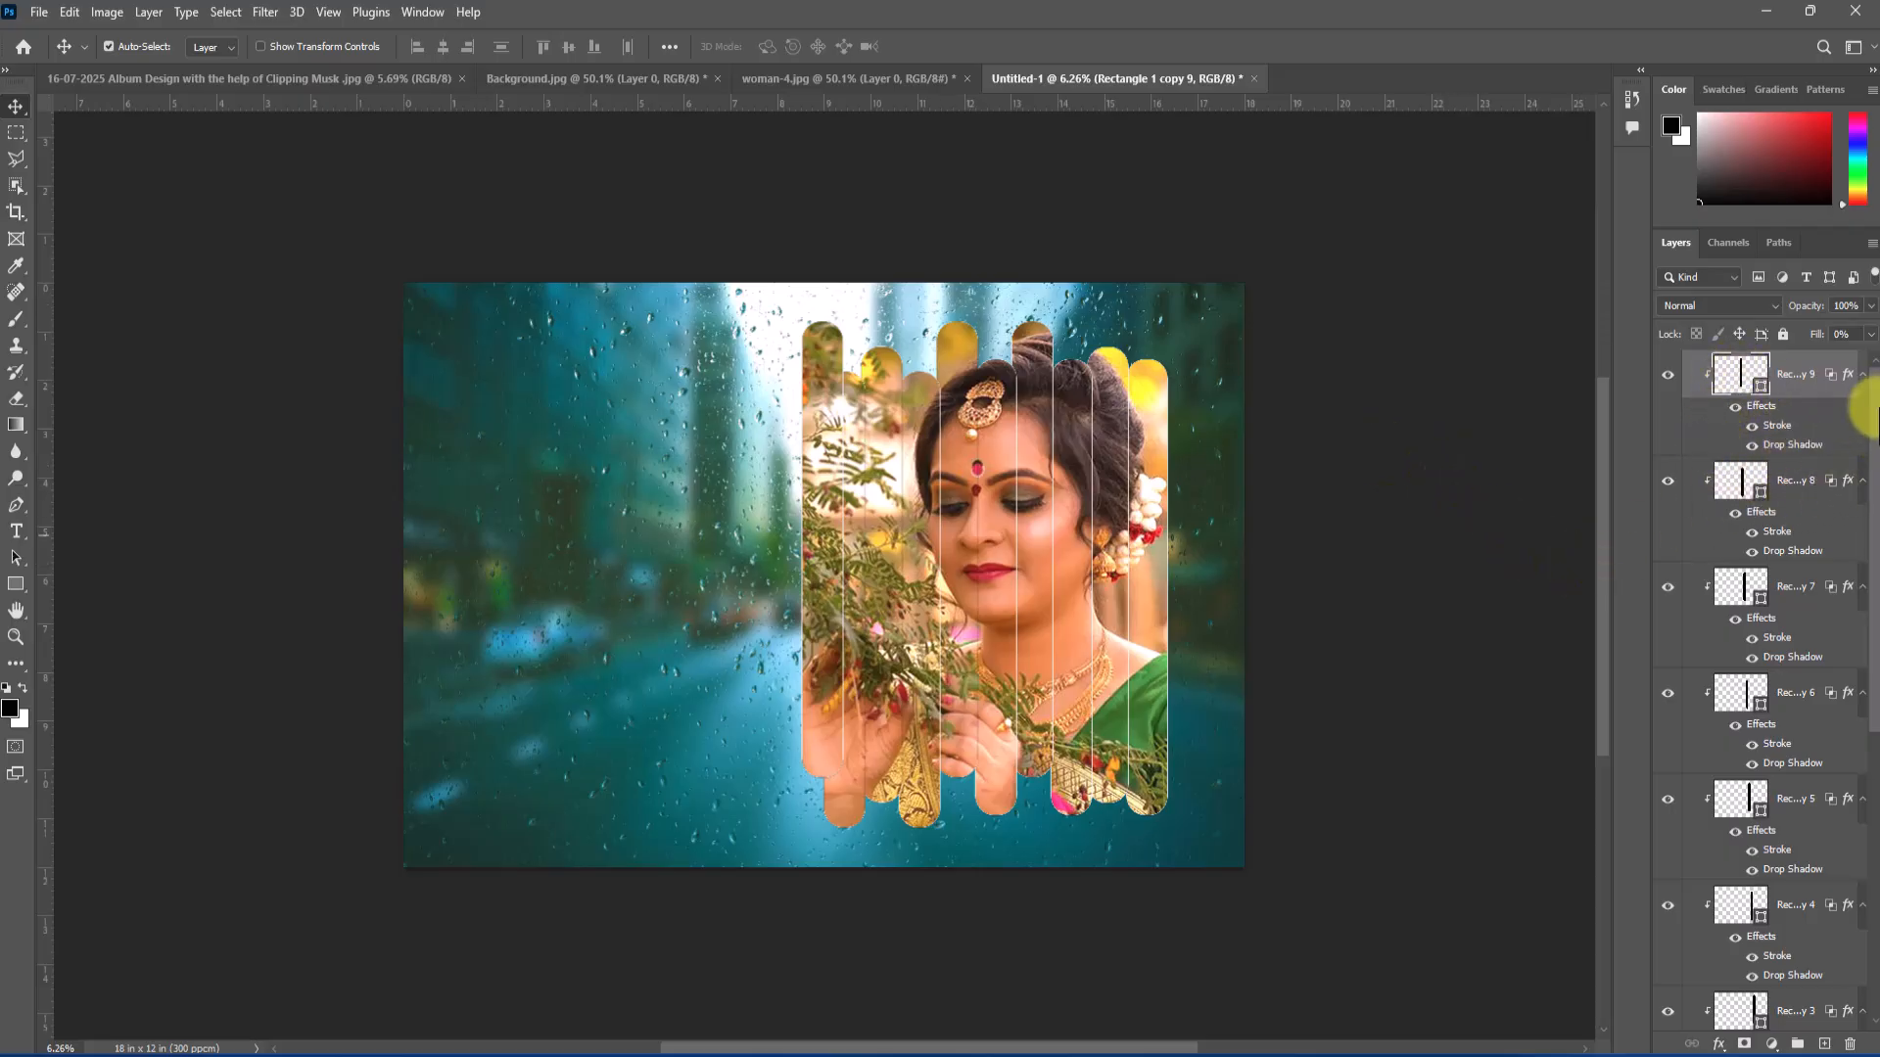
- Select all ten rounded bar layers and merge them into one shape layer
{"action": "mouse_move", "coordinate": [1874, 403]}
{"action": "left_mouse_down"}
{"action": "mouse_move", "coordinate": [1874, 430]}
{"action": "mouse_move", "coordinate": [1872, 397]}
{"action": "left_mouse_up"}
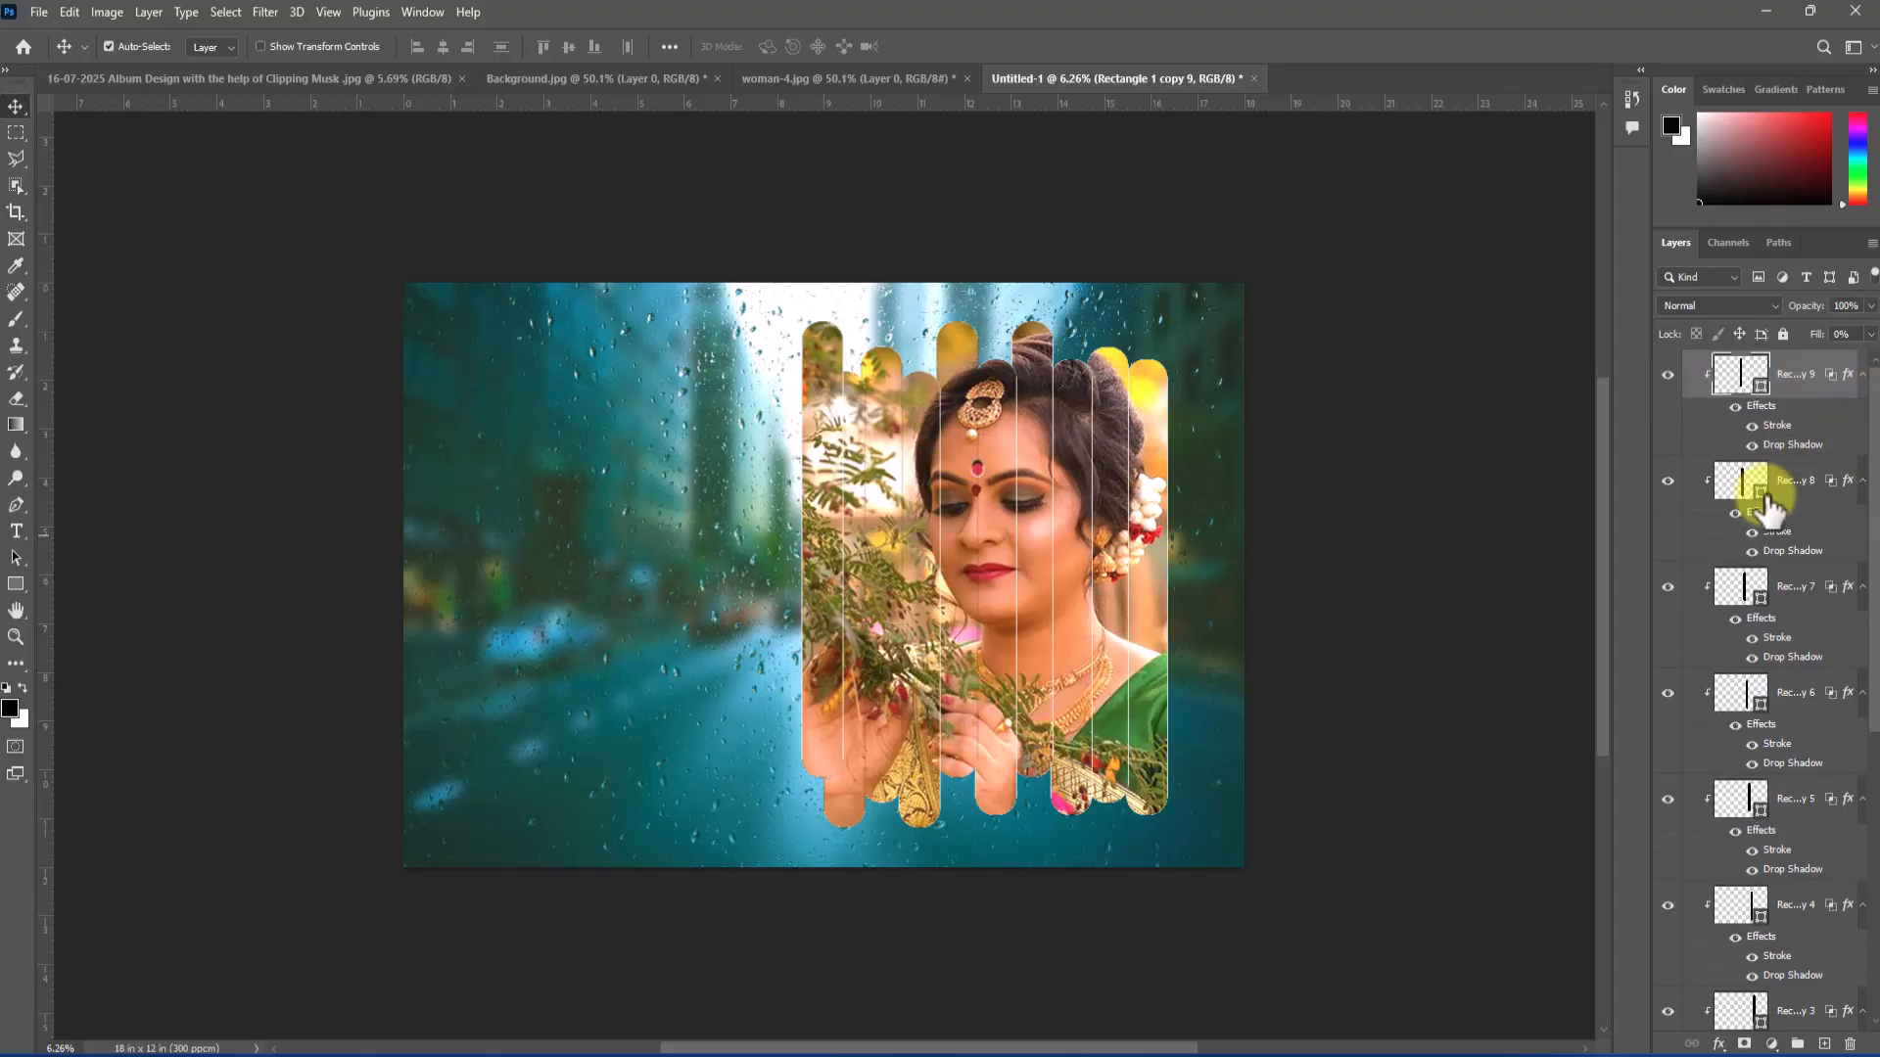
{"action": "left_click_drag", "start_coordinate": [1743, 480], "coordinate": [1699, 764]}
{"action": "left_click", "coordinate": [1698, 793], "text": "ctrl"}
{"action": "left_click_drag", "start_coordinate": [1874, 653], "coordinate": [1874, 771]}
{"action": "left_click", "coordinate": [1706, 695], "text": "ctrl"}
{"action": "left_click", "coordinate": [1697, 795], "text": "ctrl"}
{"action": "left_click_drag", "start_coordinate": [1874, 561], "coordinate": [1870, 338]}
{"action": "left_click", "coordinate": [1699, 595], "text": "ctrl"}
{"action": "left_click", "coordinate": [1700, 697], "text": "ctrl"}
{"action": "left_click", "coordinate": [1701, 803], "text": "ctrl"}
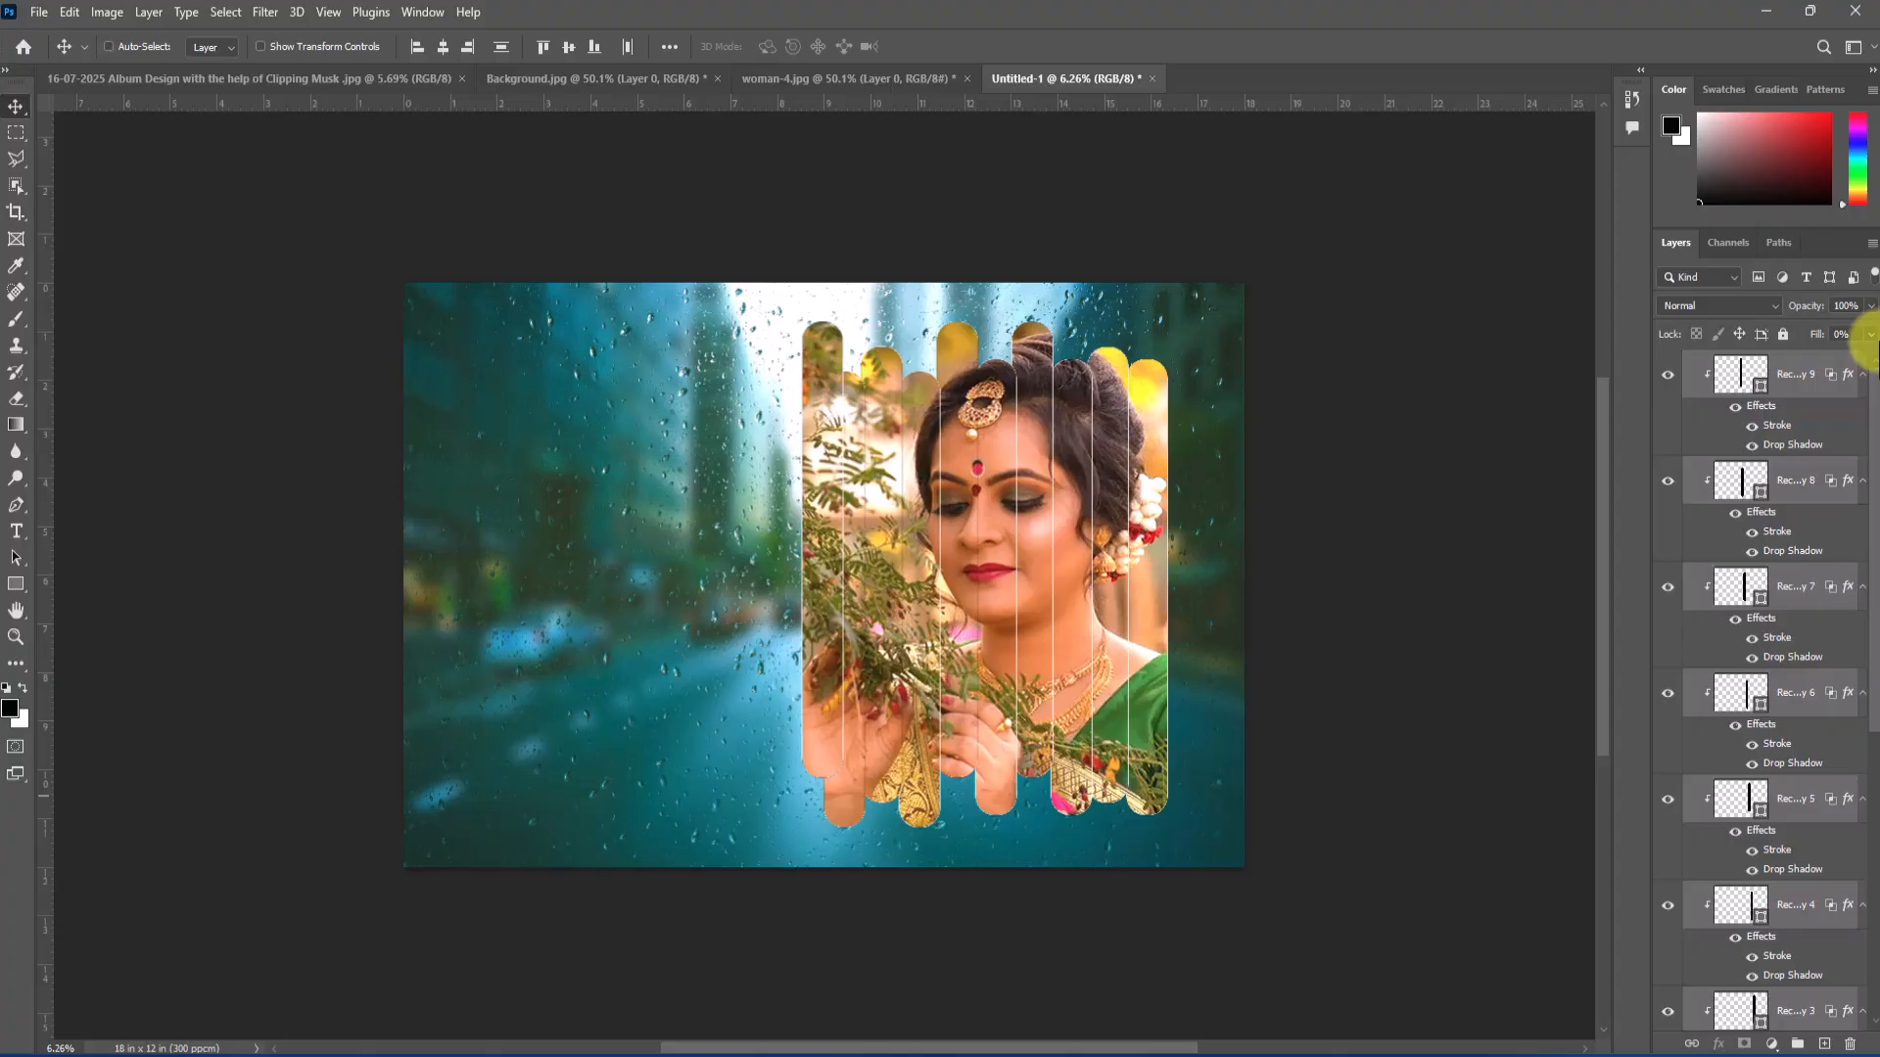
{"action": "key", "text": "ctrl+e"}
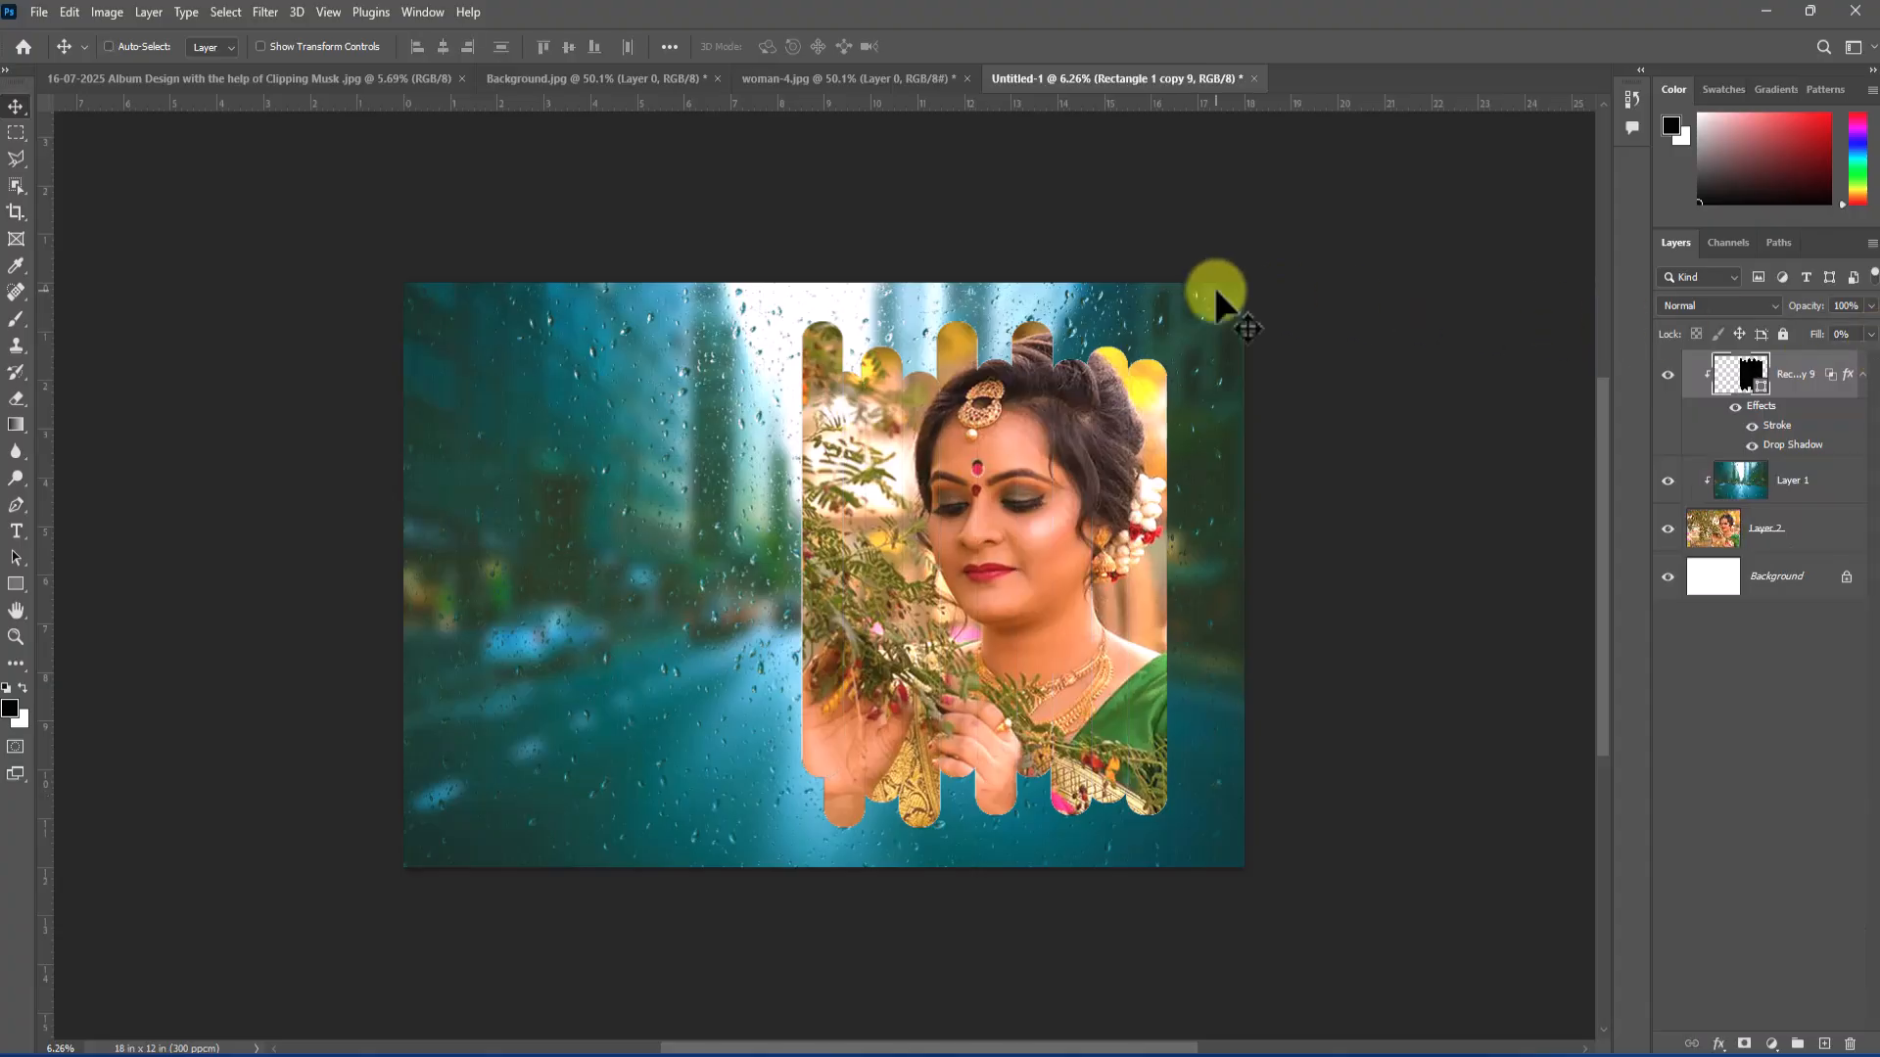
- Rotate the merged bars by about -3.7°, widen them to about 111% on both sides, and apply the transform
{"action": "key", "text": "ctrl+t"}
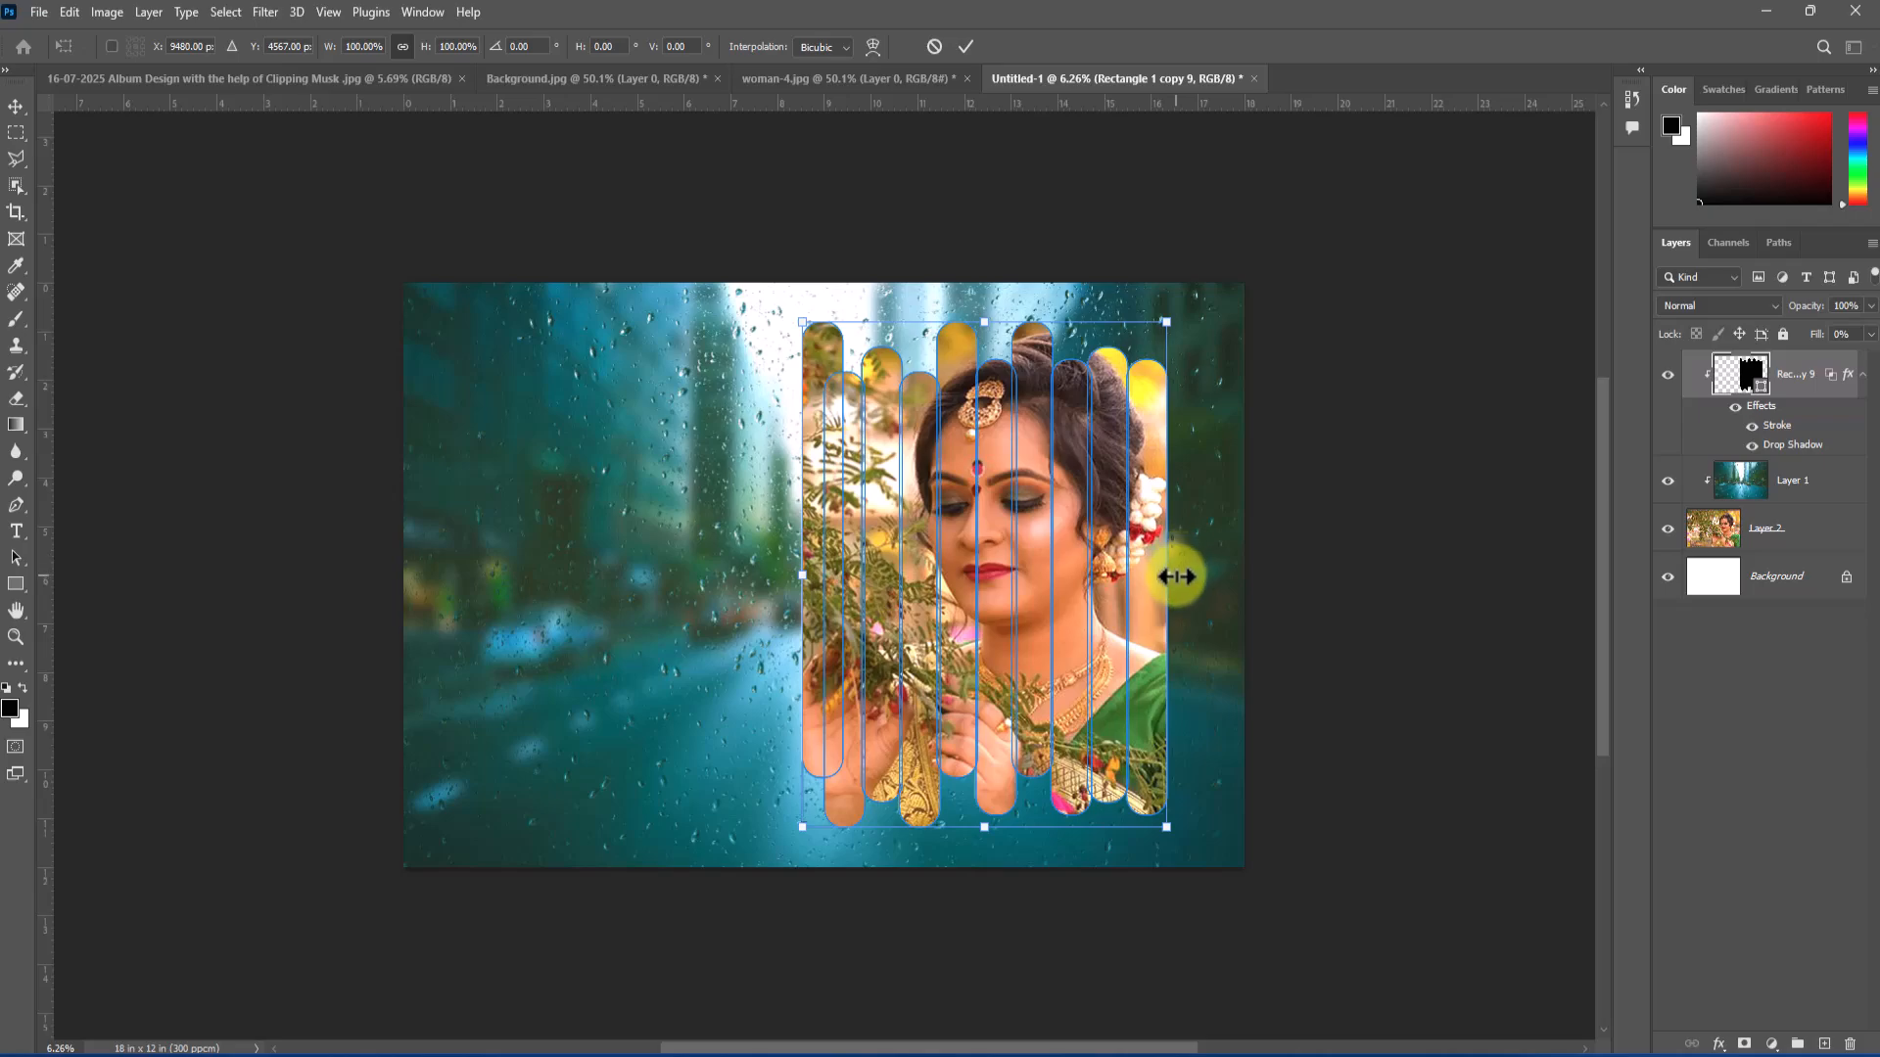
{"action": "left_click_drag", "start_coordinate": [1219, 313], "coordinate": [1214, 277]}
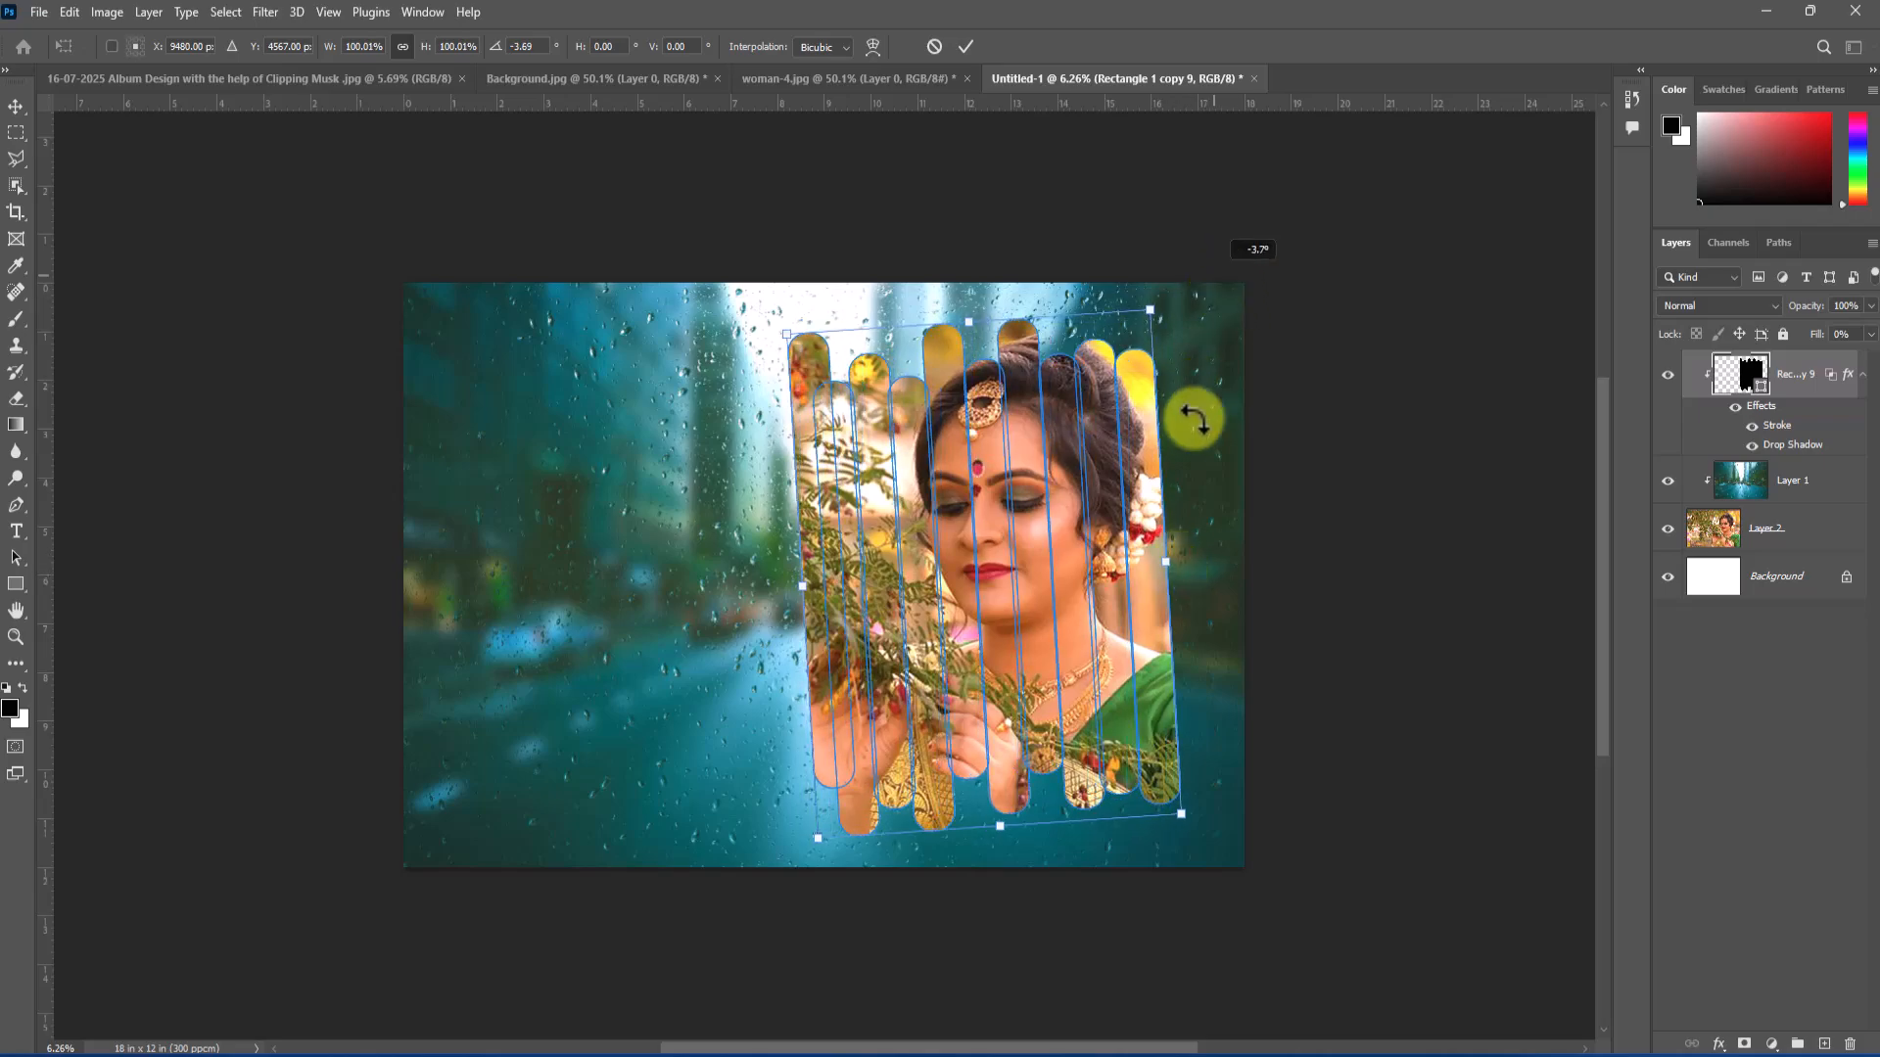
{"action": "left_click_drag", "start_coordinate": [1173, 562], "coordinate": [1192, 560]}
{"action": "left_click_drag", "start_coordinate": [792, 590], "coordinate": [785, 596]}
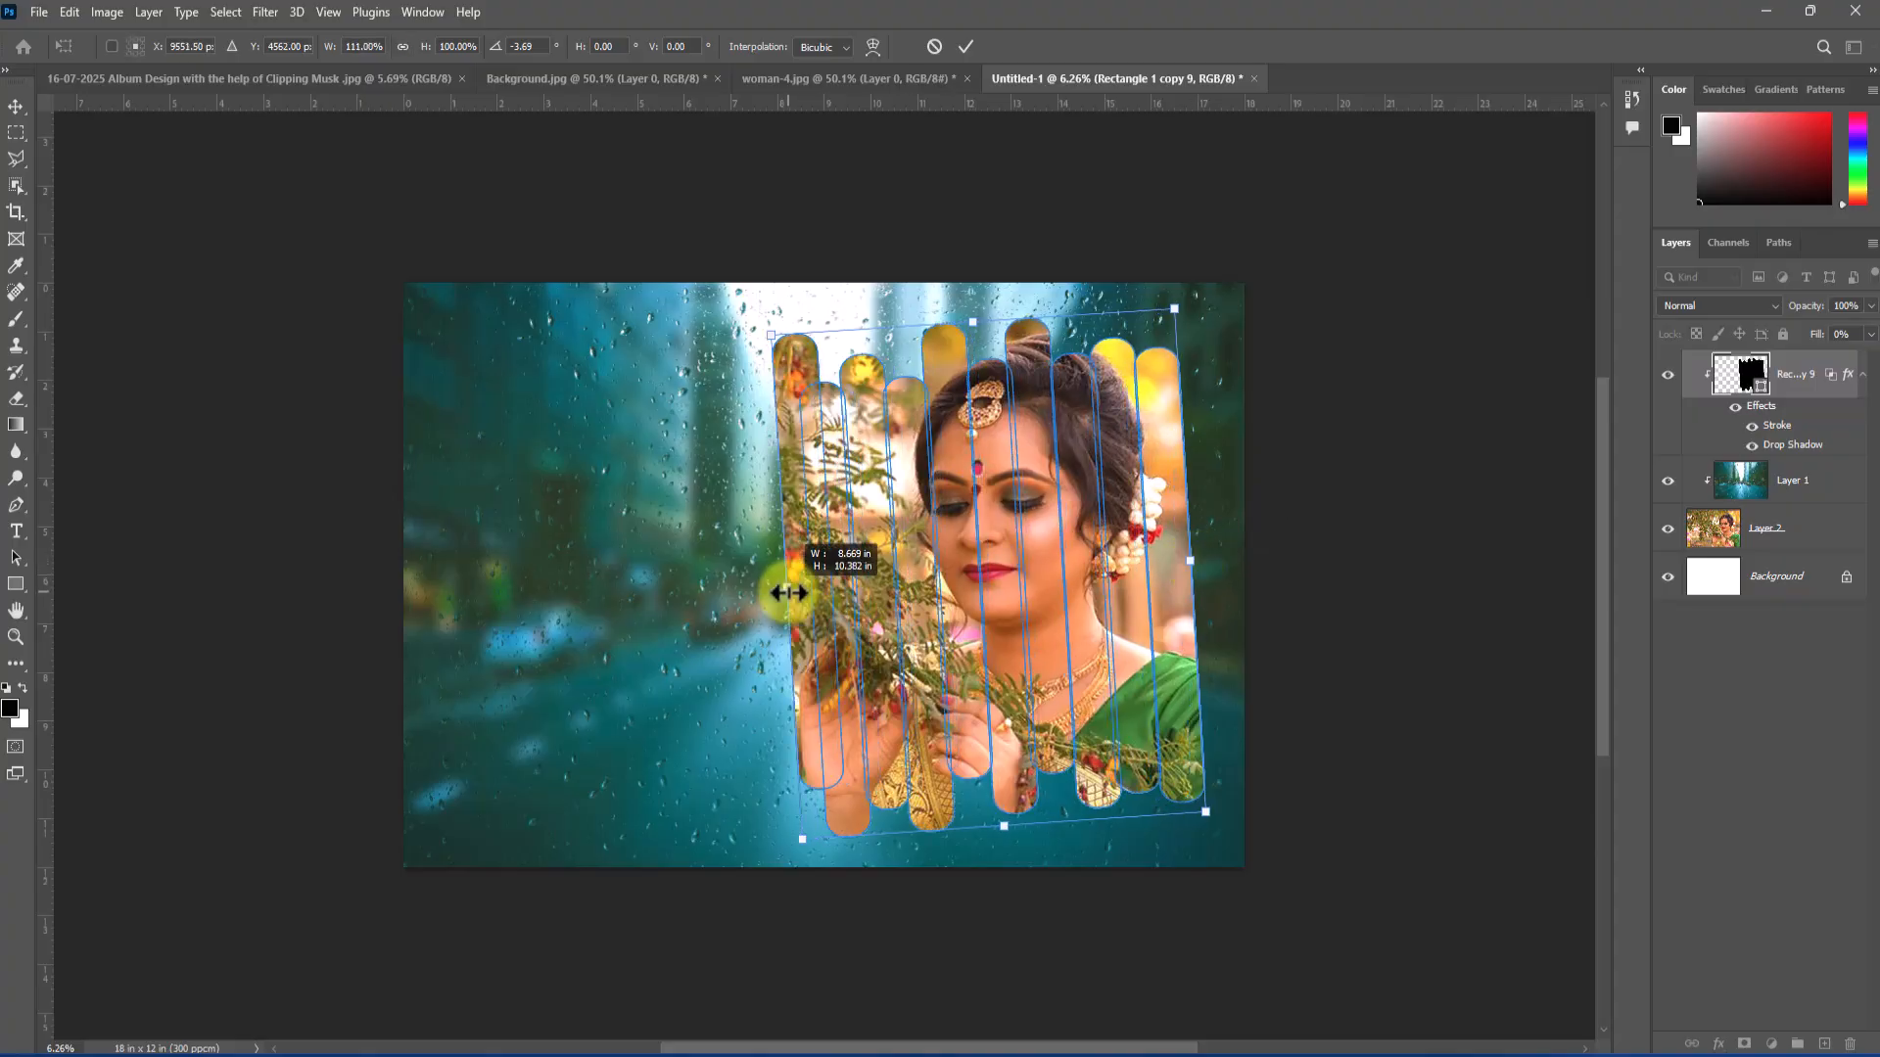
{"action": "left_click", "coordinate": [965, 46]}
{"action": "left_click", "coordinate": [1715, 453]}
{"action": "left_click", "coordinate": [772, 520]}
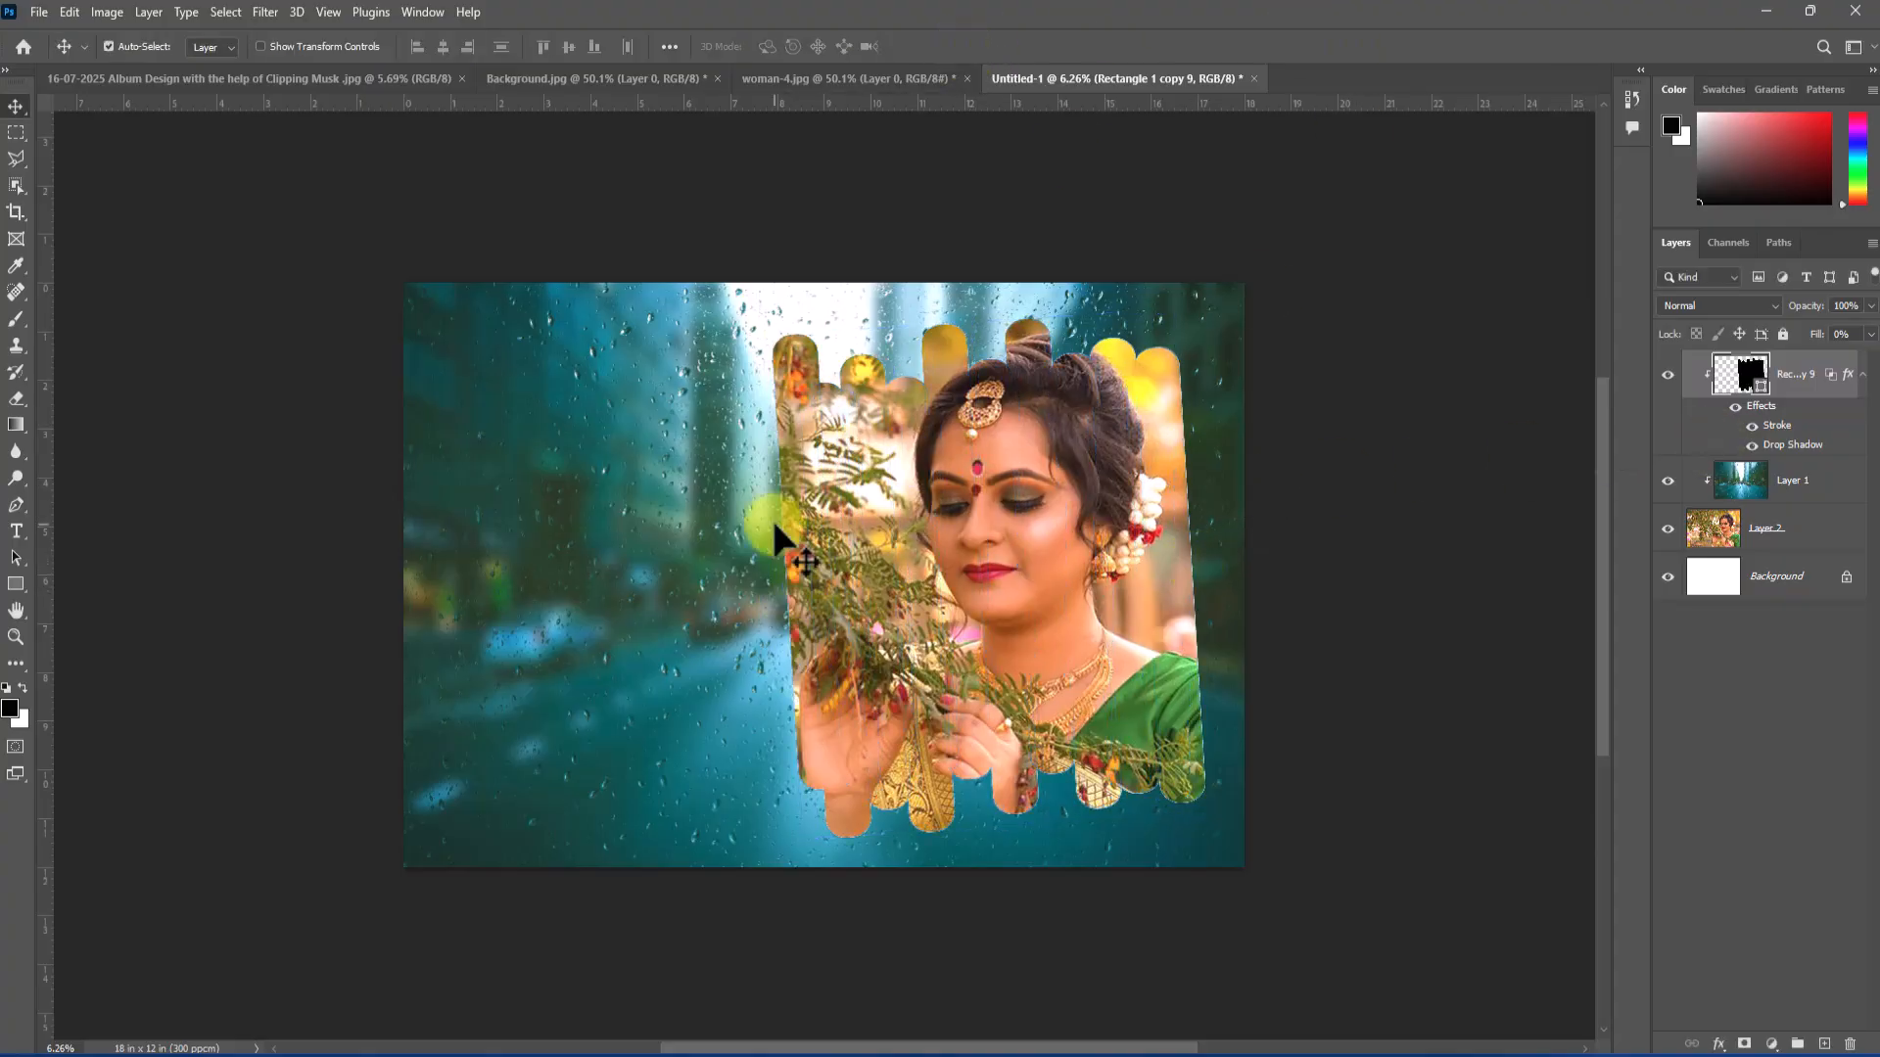
{"action": "left_click", "coordinate": [995, 456]}
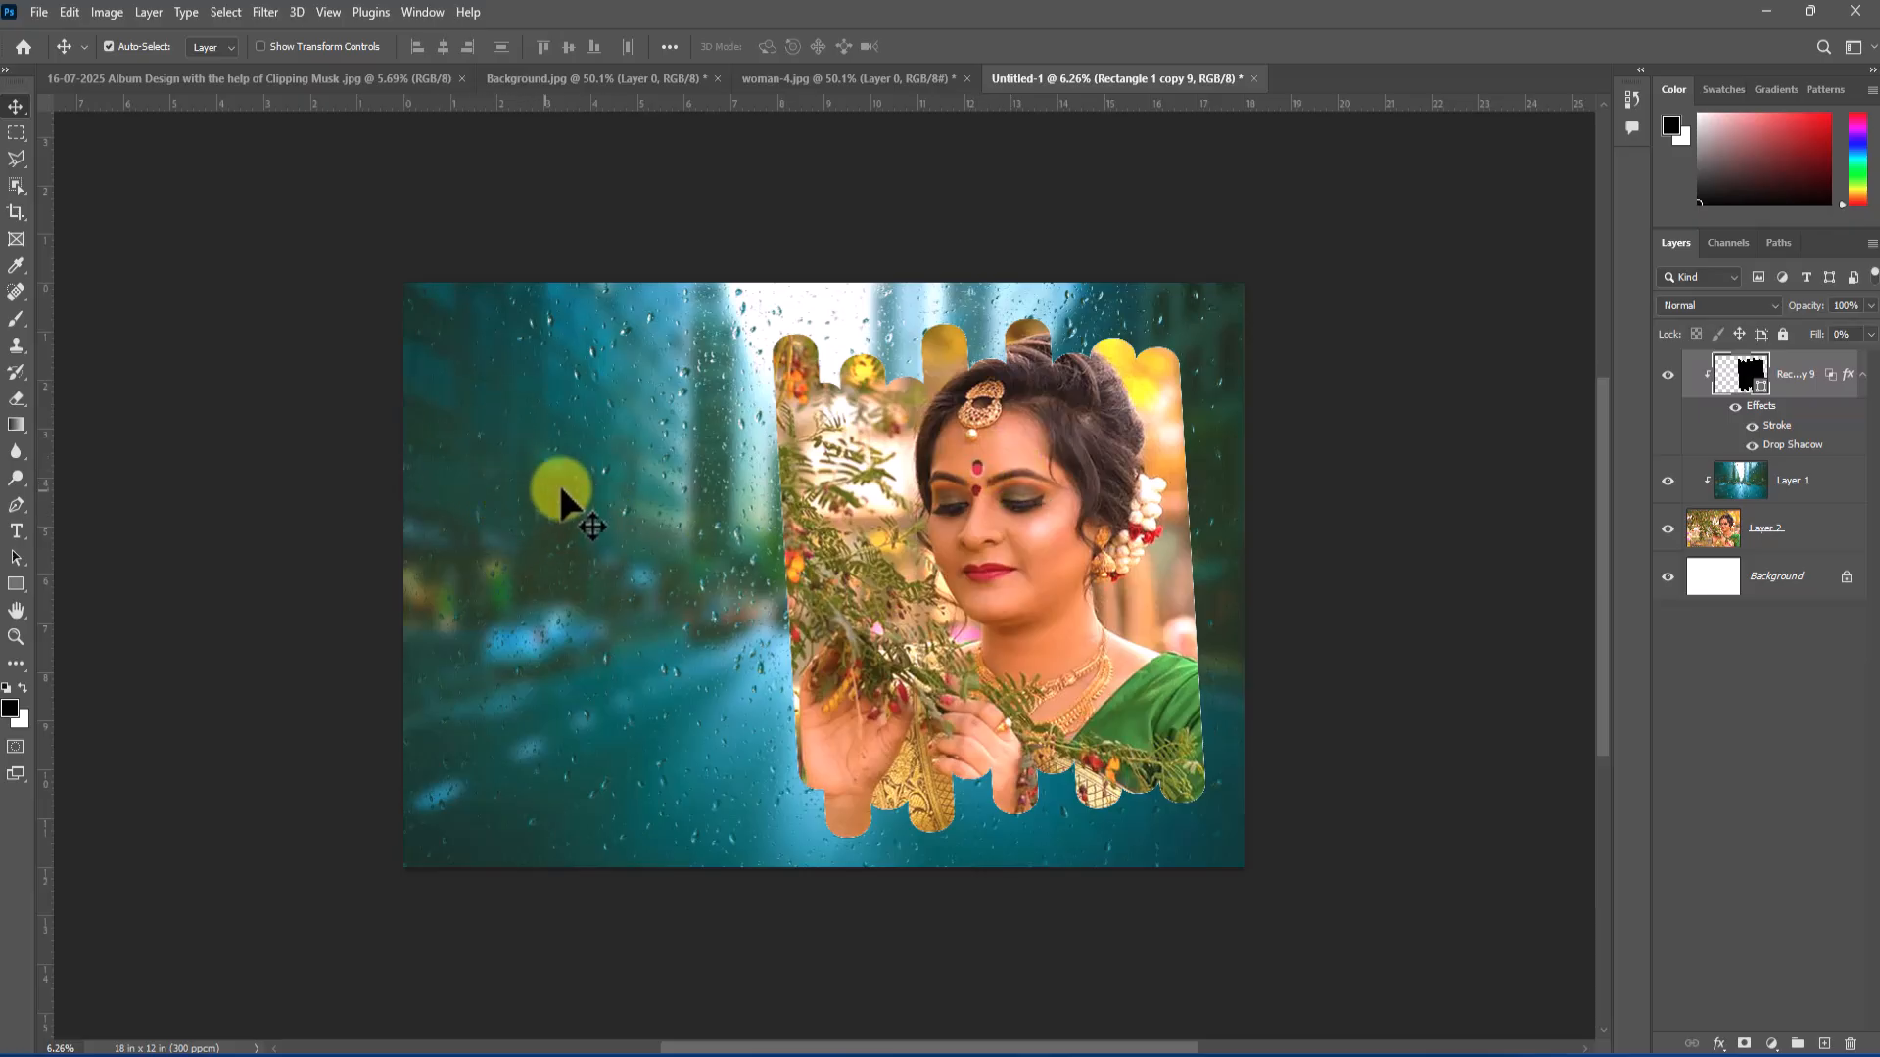
- Bring in the photo from woman-4.jpg again, enlarge it to about 889% width and 797% height, and place the woman on the canvas's left half
{"action": "left_click", "coordinate": [847, 78]}
{"action": "left_click_drag", "start_coordinate": [790, 544], "coordinate": [450, 382]}
{"action": "key", "text": "ctrl+t"}
{"action": "left_click_drag", "start_coordinate": [602, 491], "coordinate": [609, 560]}
{"action": "left_click_drag", "start_coordinate": [708, 622], "coordinate": [918, 768]}
{"action": "left_click_drag", "start_coordinate": [721, 674], "coordinate": [634, 603]}
{"action": "left_click_drag", "start_coordinate": [600, 377], "coordinate": [601, 231]}
{"action": "left_click_drag", "start_coordinate": [371, 470], "coordinate": [66, 470]}
{"action": "left_click_drag", "start_coordinate": [630, 497], "coordinate": [760, 614]}
{"action": "left_click_drag", "start_coordinate": [662, 342], "coordinate": [662, 241]}
{"action": "left_click_drag", "start_coordinate": [662, 806], "coordinate": [662, 835]}
{"action": "left_click_drag", "start_coordinate": [610, 565], "coordinate": [600, 601]}
{"action": "left_click_drag", "start_coordinate": [268, 574], "coordinate": [159, 574]}
{"action": "left_click_drag", "start_coordinate": [534, 631], "coordinate": [660, 629]}
{"action": "left_click_drag", "start_coordinate": [722, 277], "coordinate": [723, 218]}
{"action": "left_click_drag", "start_coordinate": [759, 436], "coordinate": [592, 432]}
{"action": "left_click_drag", "start_coordinate": [994, 538], "coordinate": [1165, 546]}
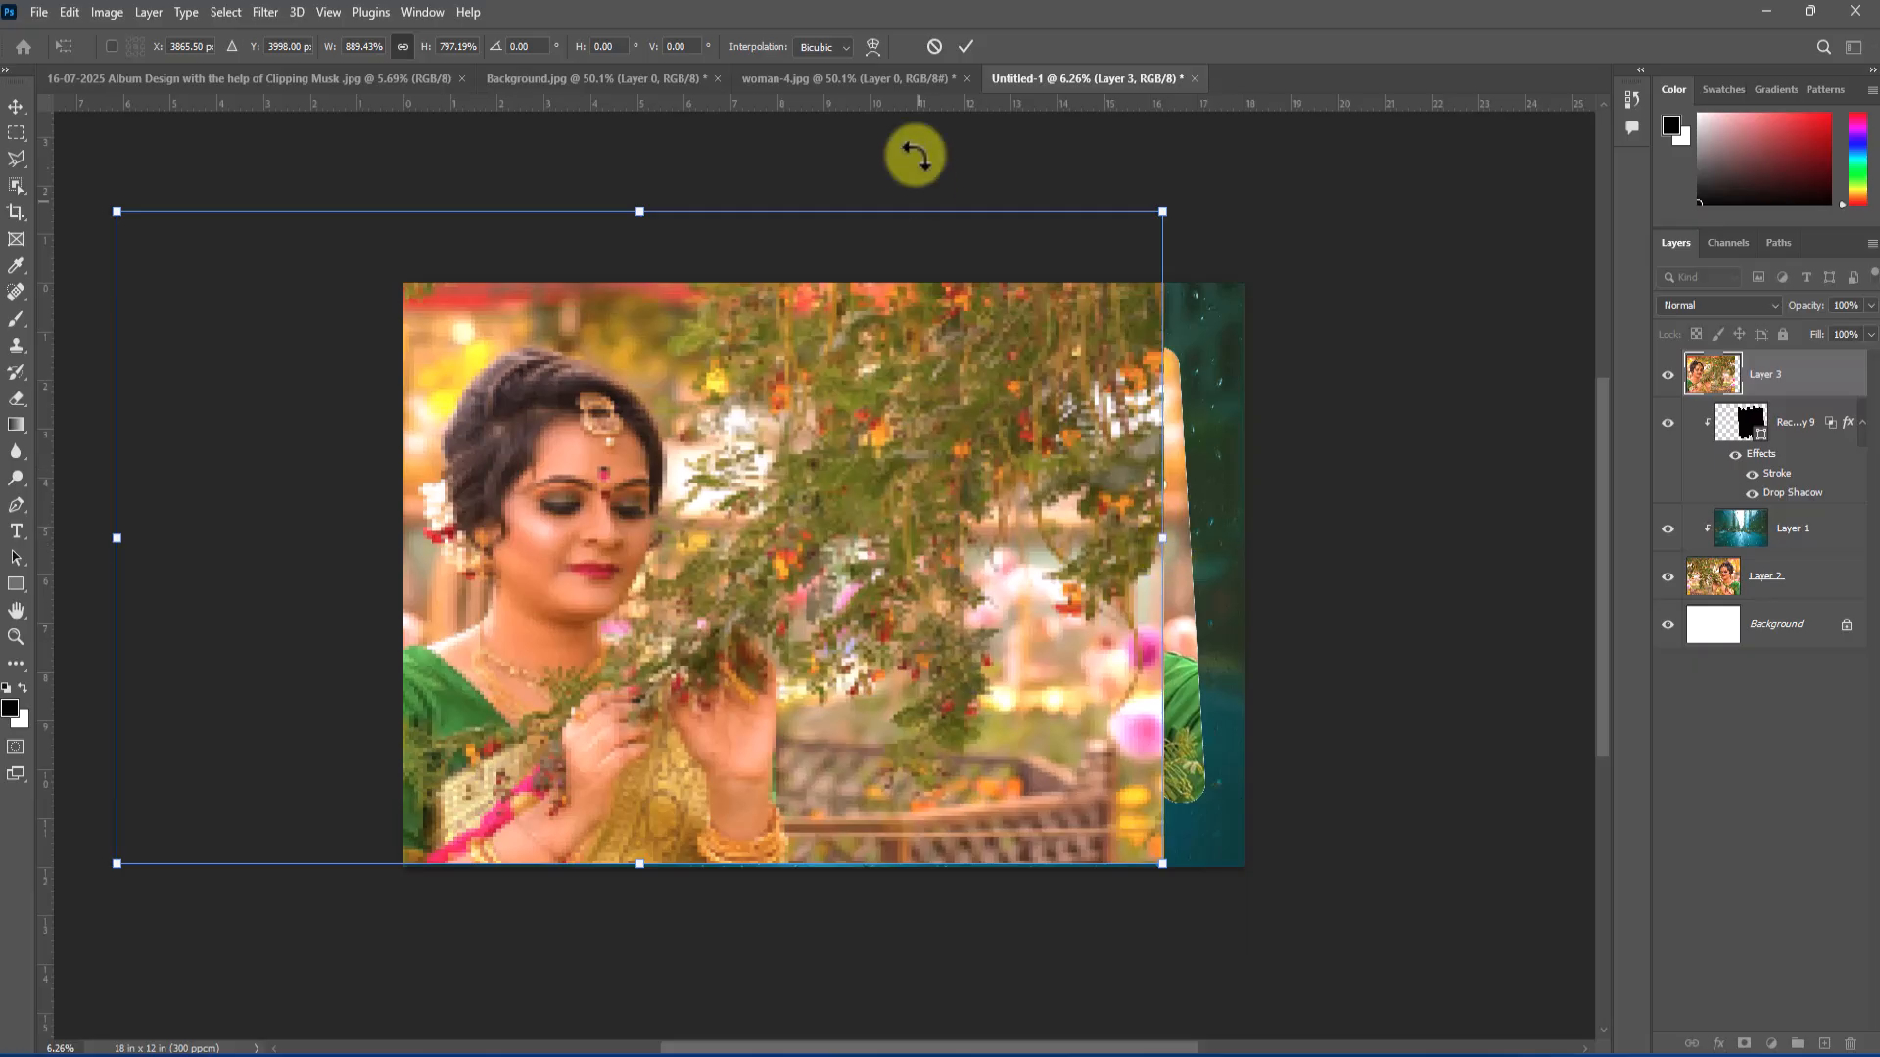
{"action": "left_click", "coordinate": [967, 46]}
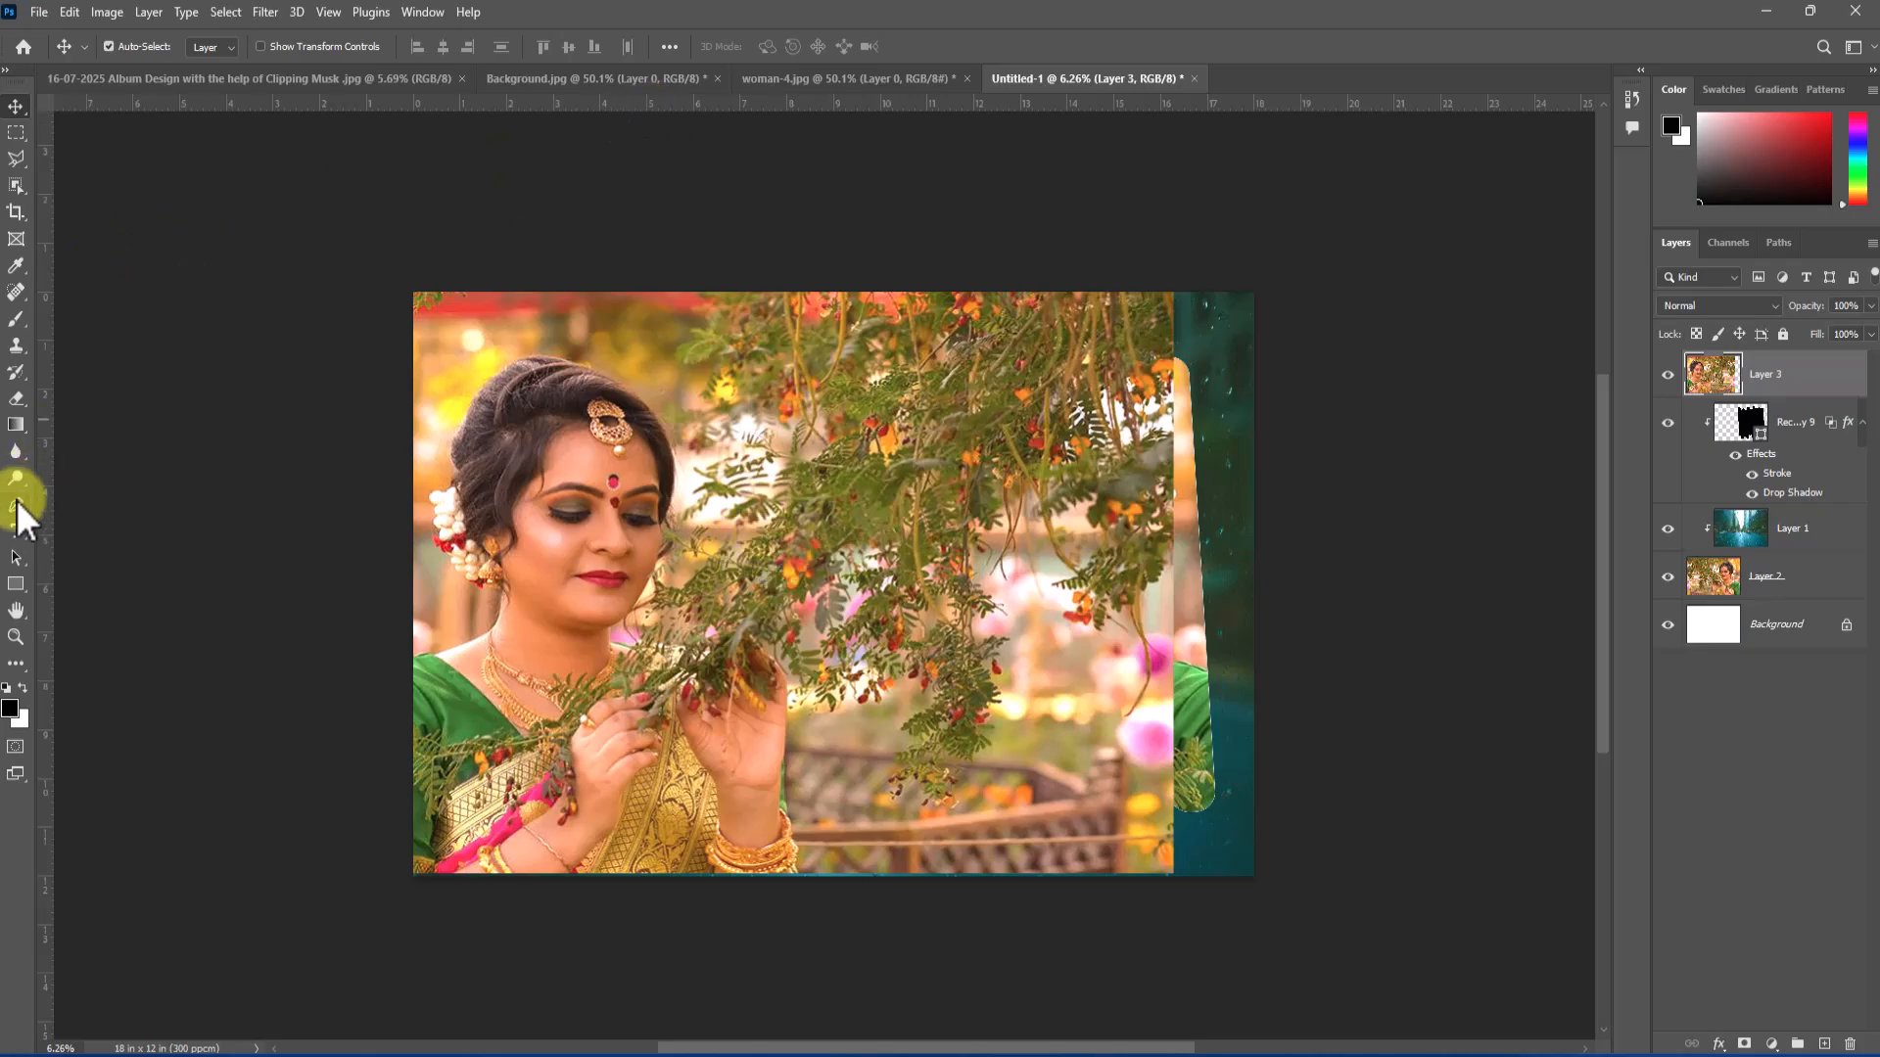
- Outline the new photo's area to the right of the woman's face and hands with a closed Pen path and convert it to a selection
{"action": "left_click", "coordinate": [15, 503]}
{"action": "left_click", "coordinate": [642, 235]}
{"action": "left_click", "coordinate": [739, 382]}
{"action": "left_click", "coordinate": [733, 484]}
{"action": "left_click", "coordinate": [715, 560]}
{"action": "left_click", "coordinate": [718, 594]}
{"action": "left_click", "coordinate": [787, 597]}
{"action": "left_click", "coordinate": [816, 646]}
{"action": "left_click", "coordinate": [814, 706]}
{"action": "left_click", "coordinate": [822, 756]}
{"action": "left_click", "coordinate": [821, 808]}
{"action": "left_click", "coordinate": [821, 852]}
{"action": "left_click", "coordinate": [820, 892]}
{"action": "left_click", "coordinate": [886, 907]}
{"action": "left_click", "coordinate": [1087, 923]}
{"action": "left_click", "coordinate": [1291, 928]}
{"action": "left_click", "coordinate": [1358, 665]}
{"action": "left_click", "coordinate": [1346, 306]}
{"action": "left_click", "coordinate": [1302, 213]}
{"action": "left_click", "coordinate": [952, 200]}
{"action": "left_click", "coordinate": [728, 190]}
{"action": "left_click", "coordinate": [642, 235]}
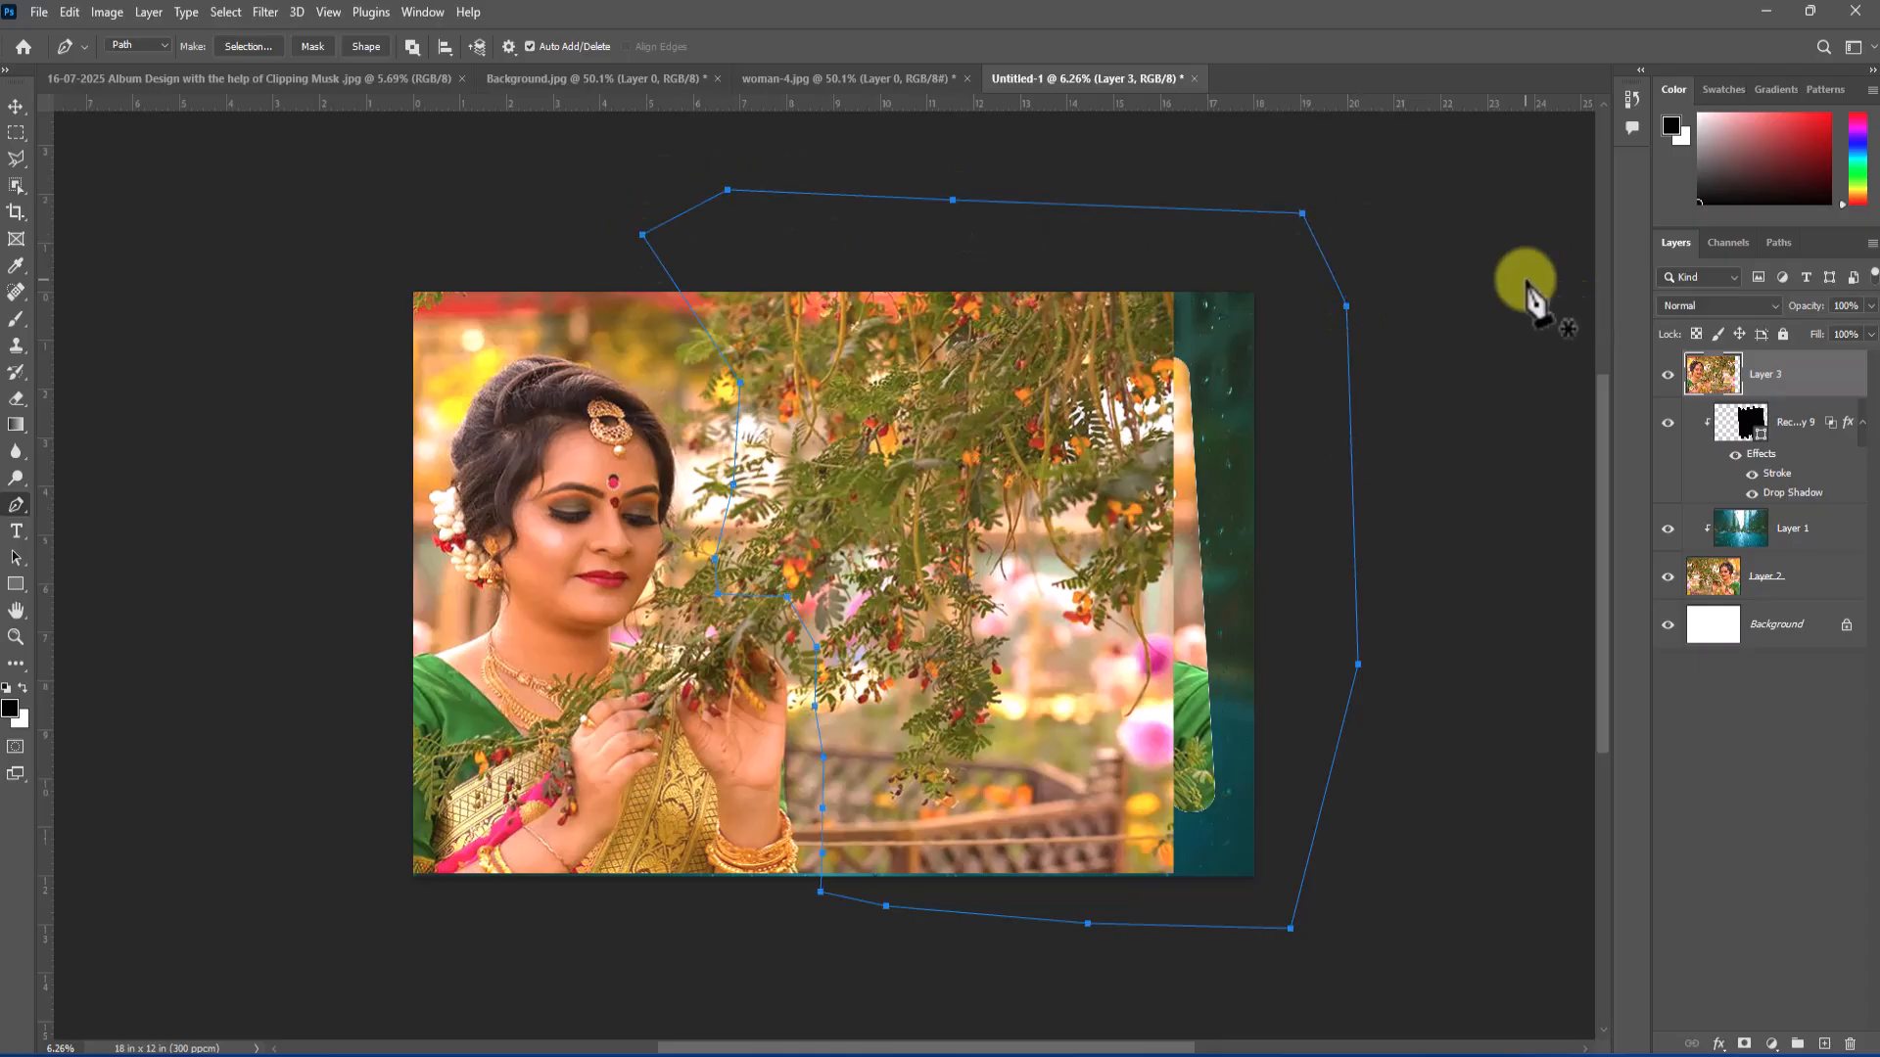
{"action": "key", "text": "ctrl+Return"}
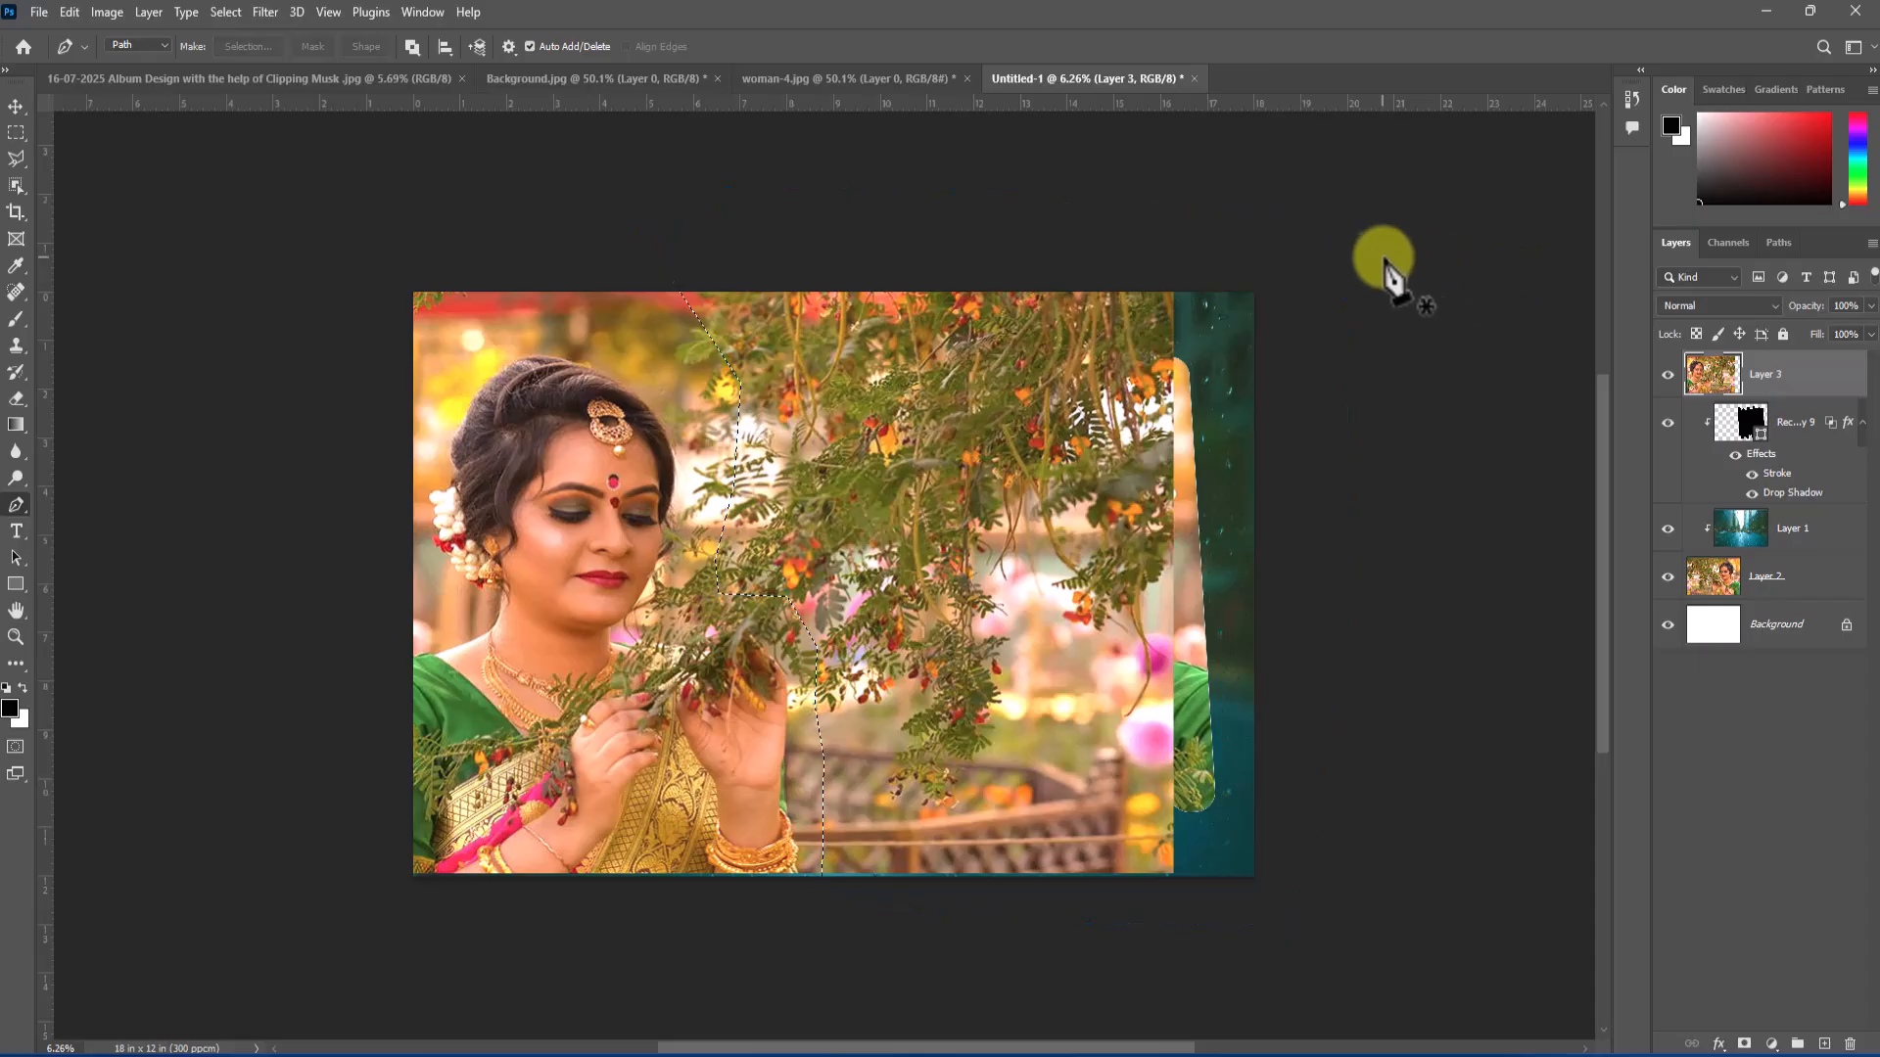
- Feather the selection with a radius of 150 pixels
{"action": "left_click", "coordinate": [225, 11]}
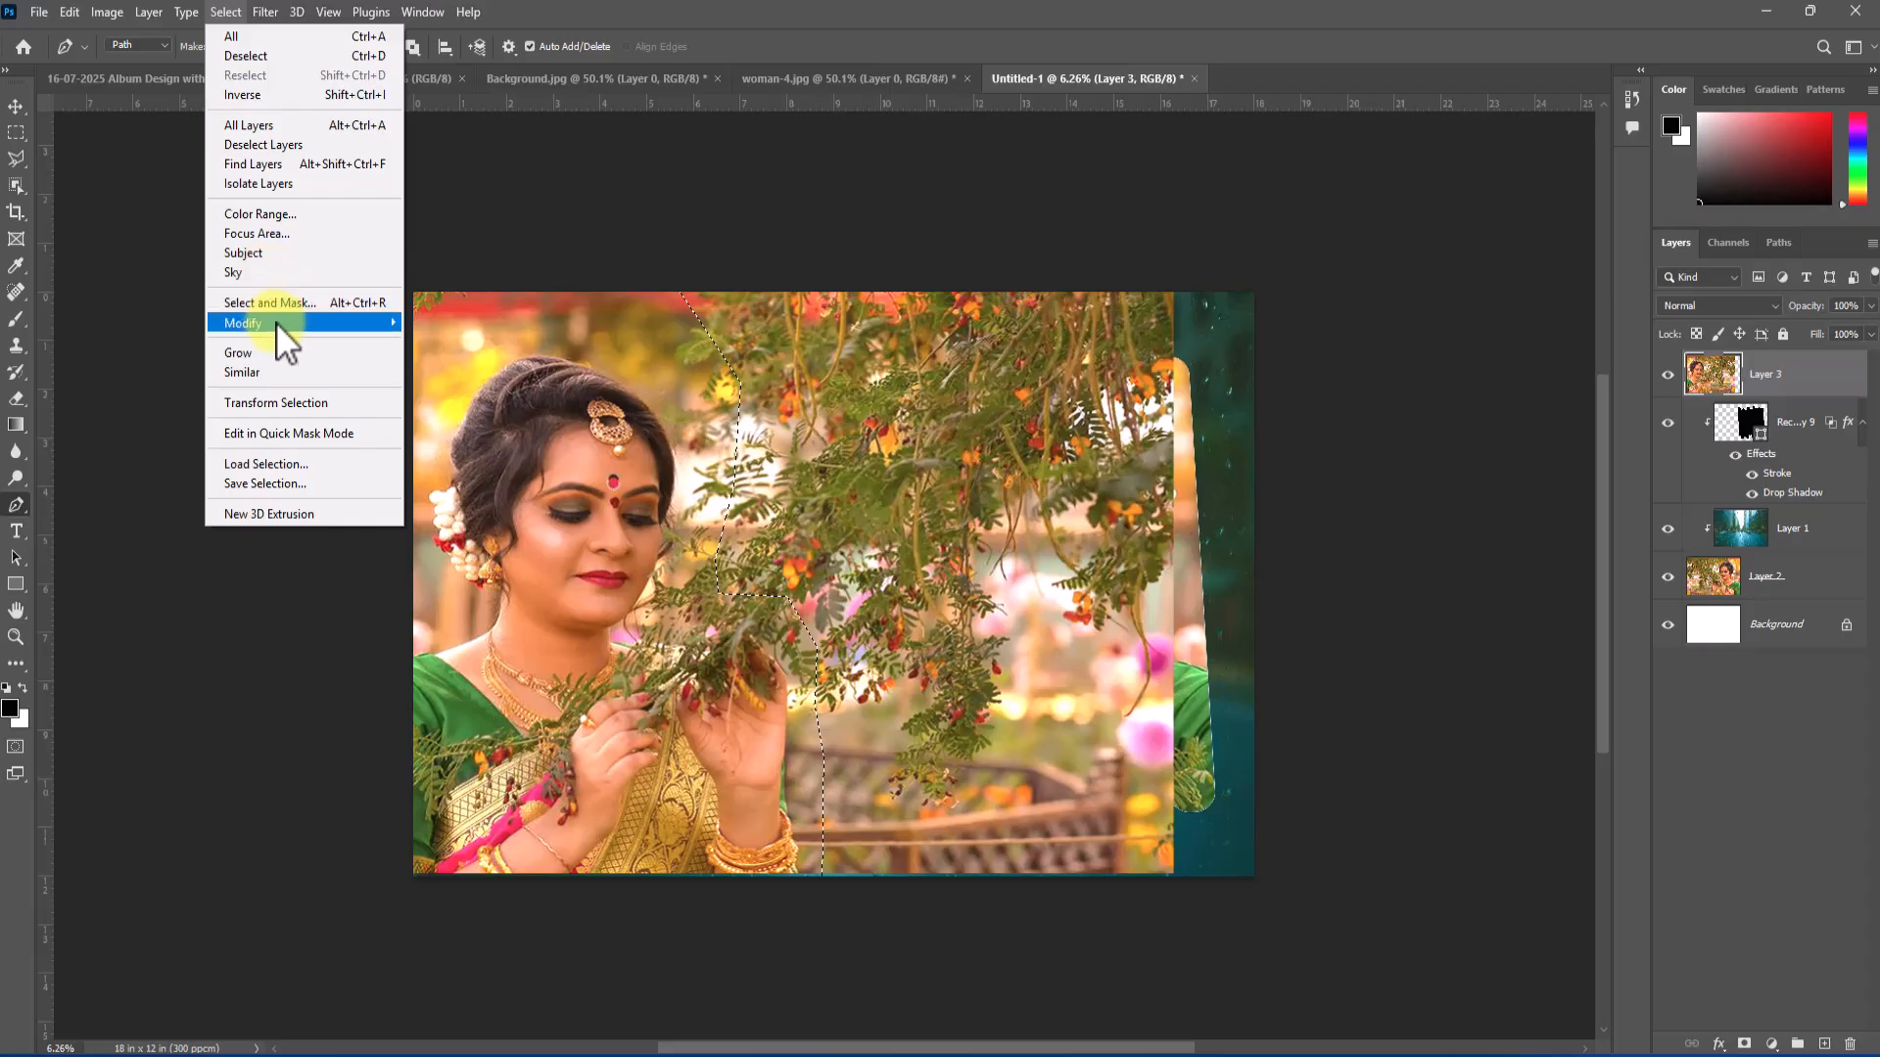
{"action": "mouse_move", "coordinate": [279, 323]}
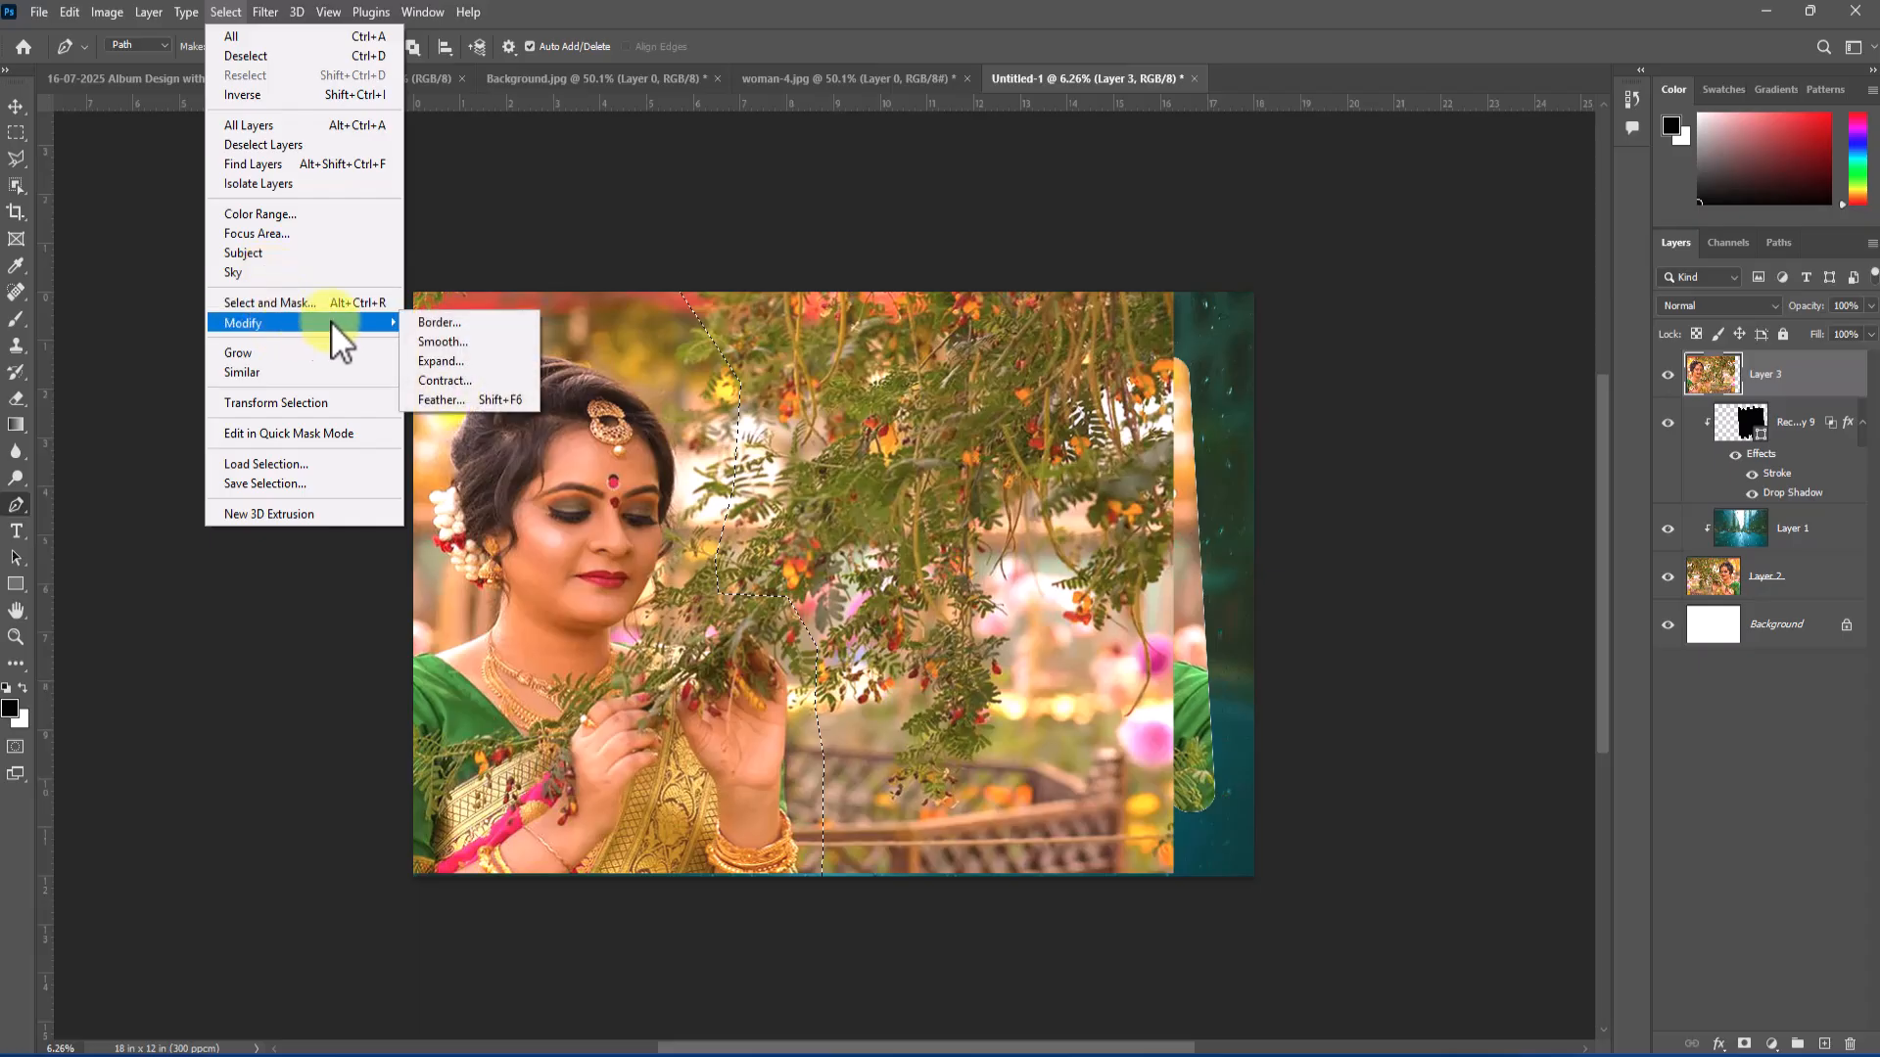
{"action": "left_click", "coordinate": [472, 402]}
{"action": "left_click_drag", "start_coordinate": [879, 292], "coordinate": [1177, 339]}
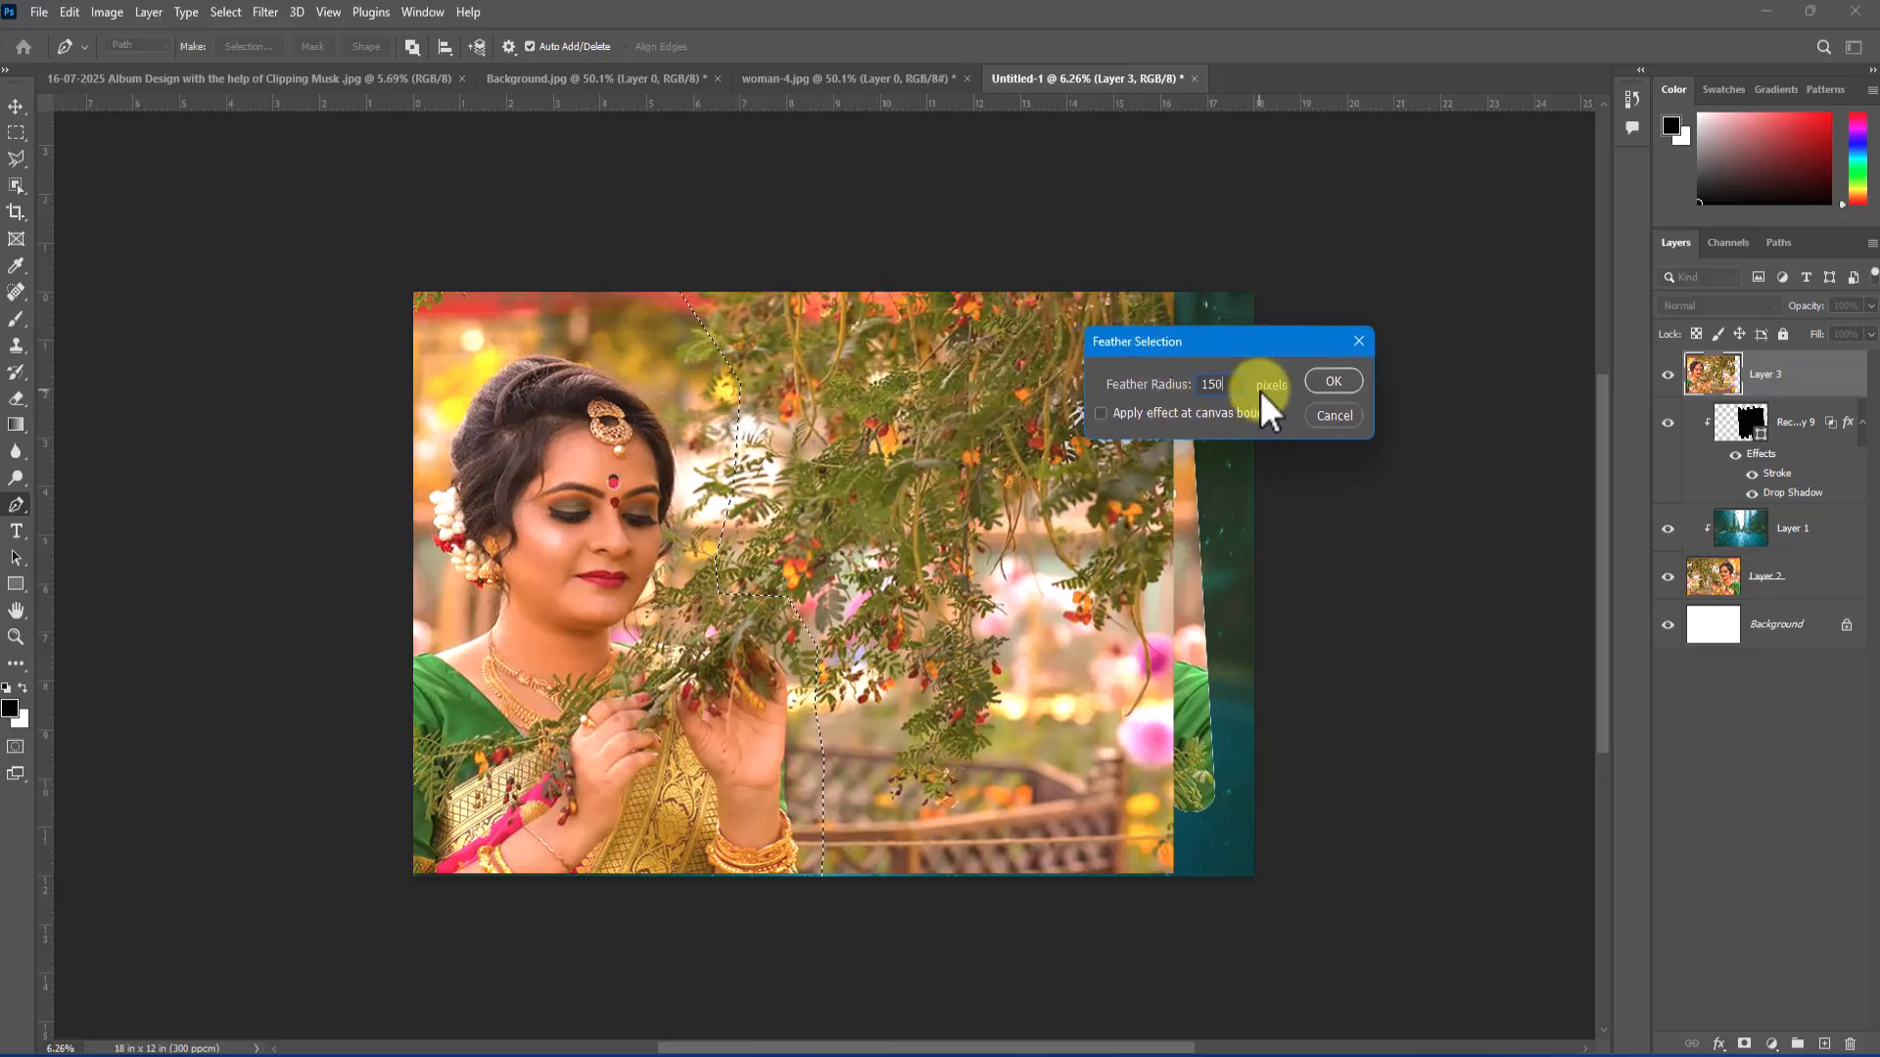
{"action": "left_click", "coordinate": [1332, 381]}
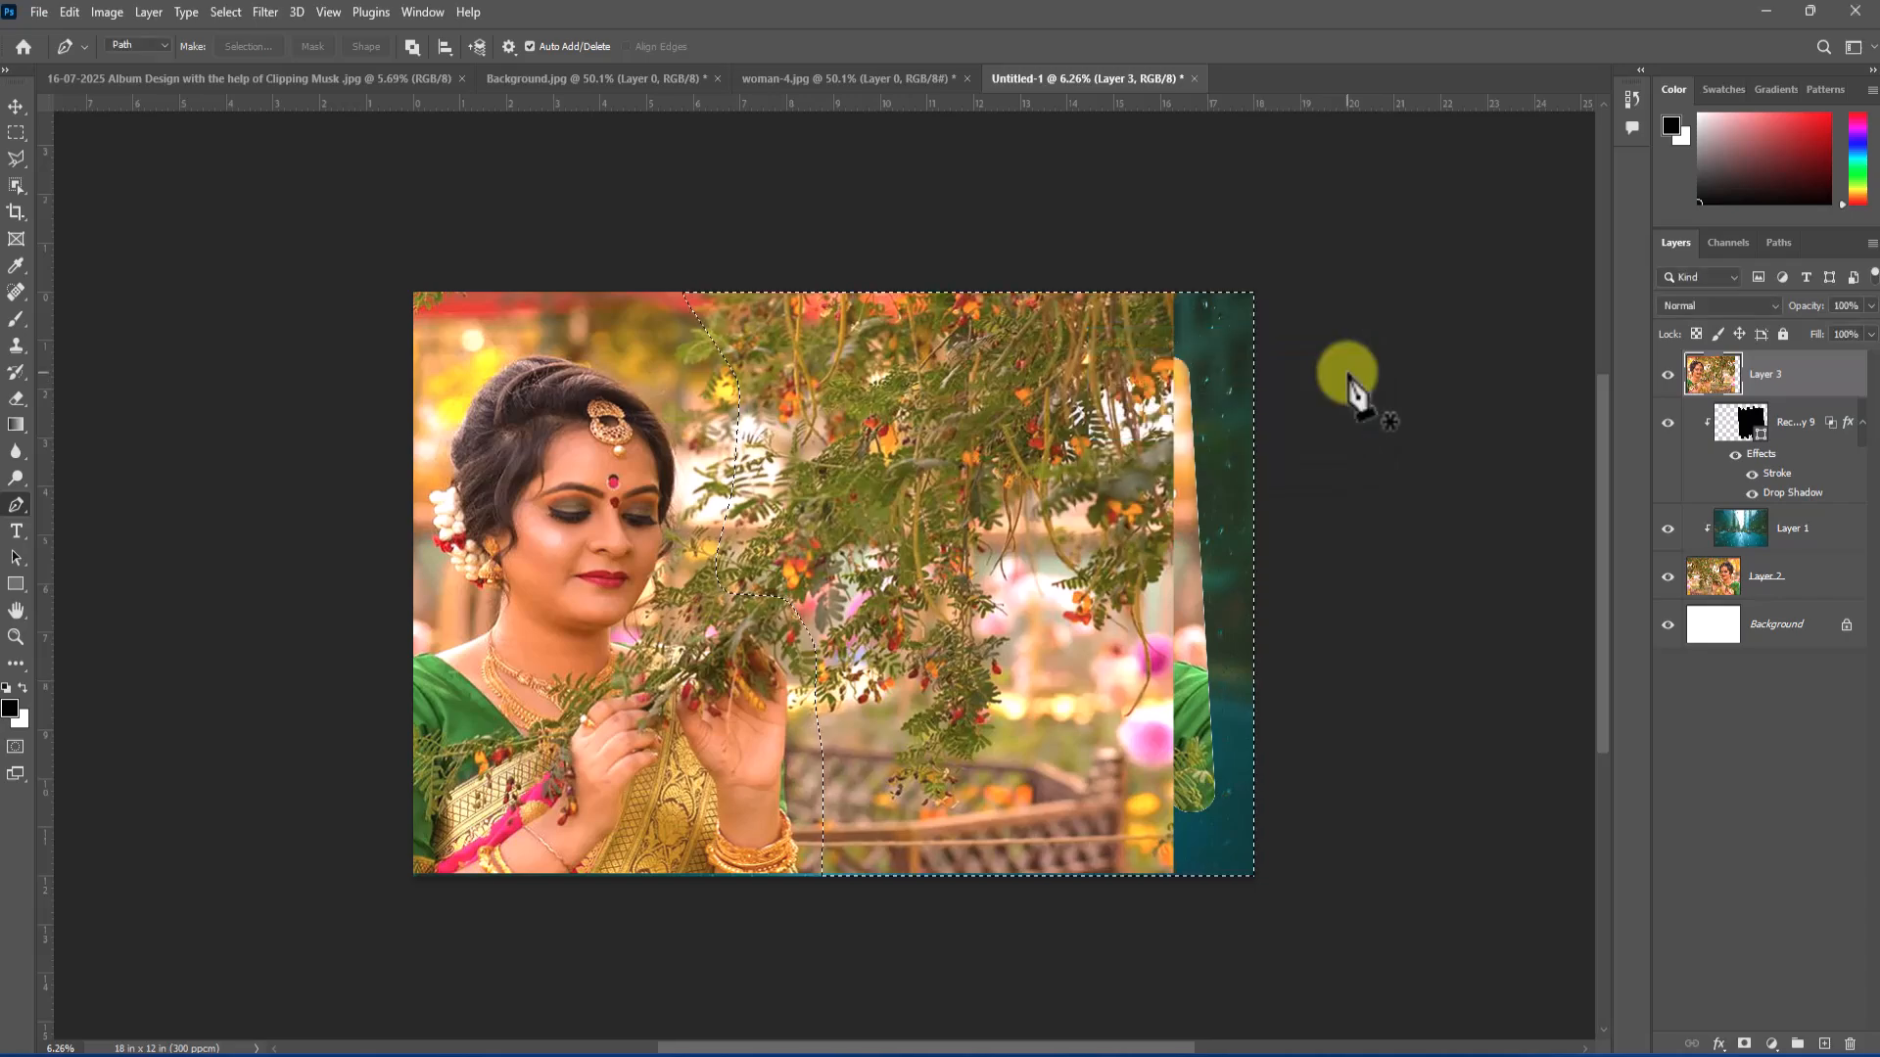
- Delete the feathered area from the left photo twice and clear the selection
{"action": "key", "text": "Delete"}
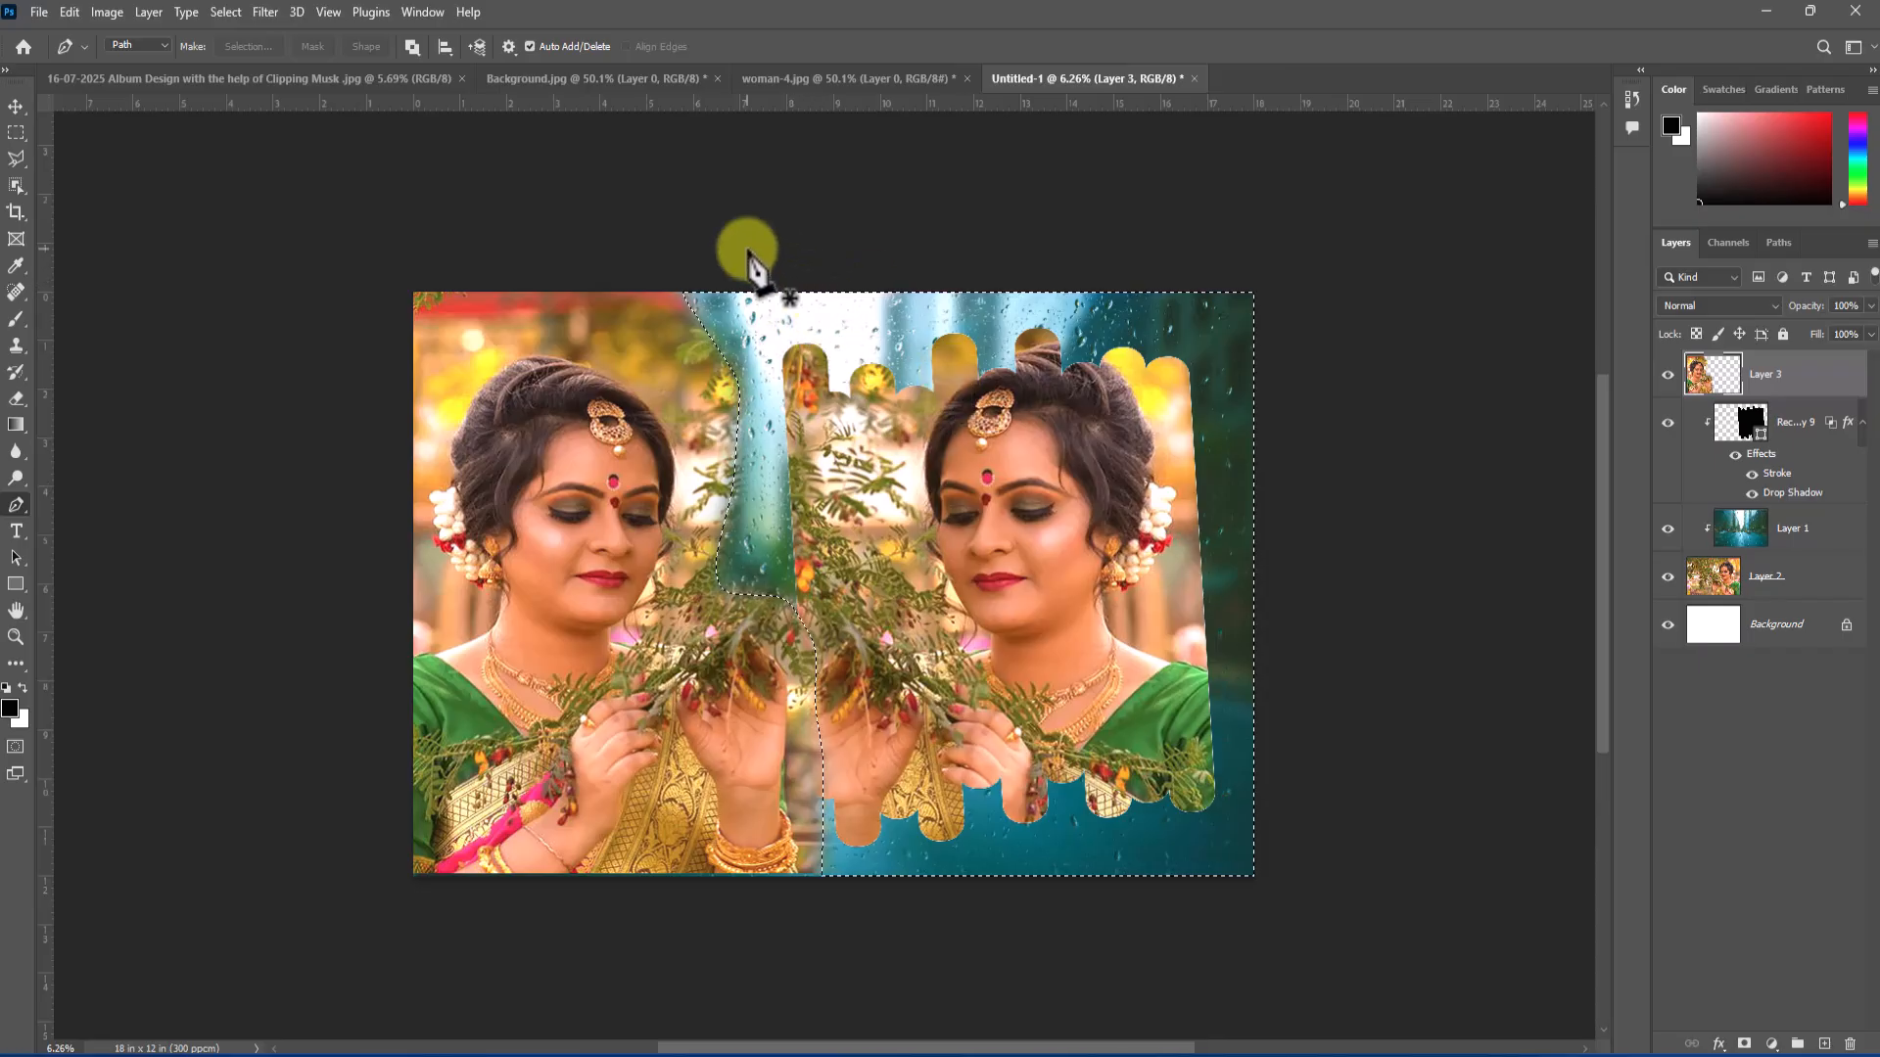
{"action": "key", "text": "Delete"}
{"action": "key", "text": "ctrl+d"}
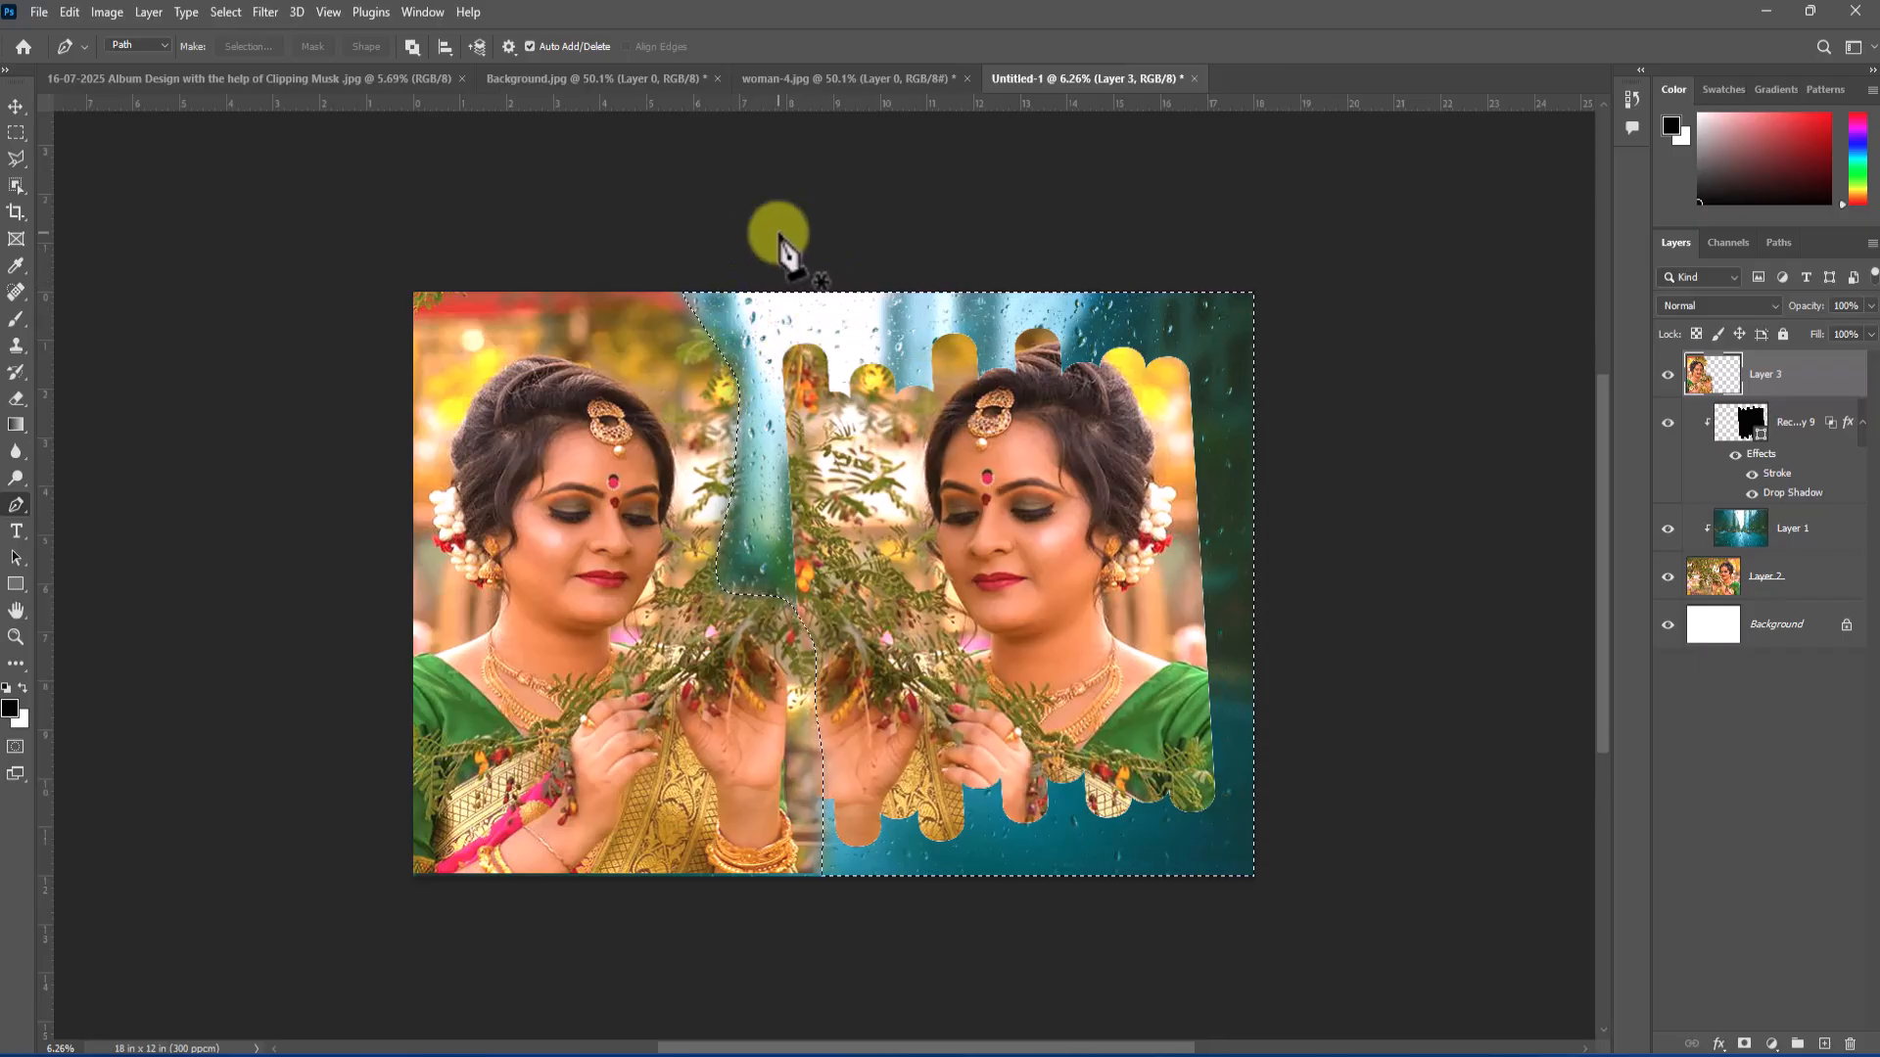
- Move the left photo further left and slightly down, rotate it by about -1.38°, and apply the transform
{"action": "key", "text": "ctrl+t"}
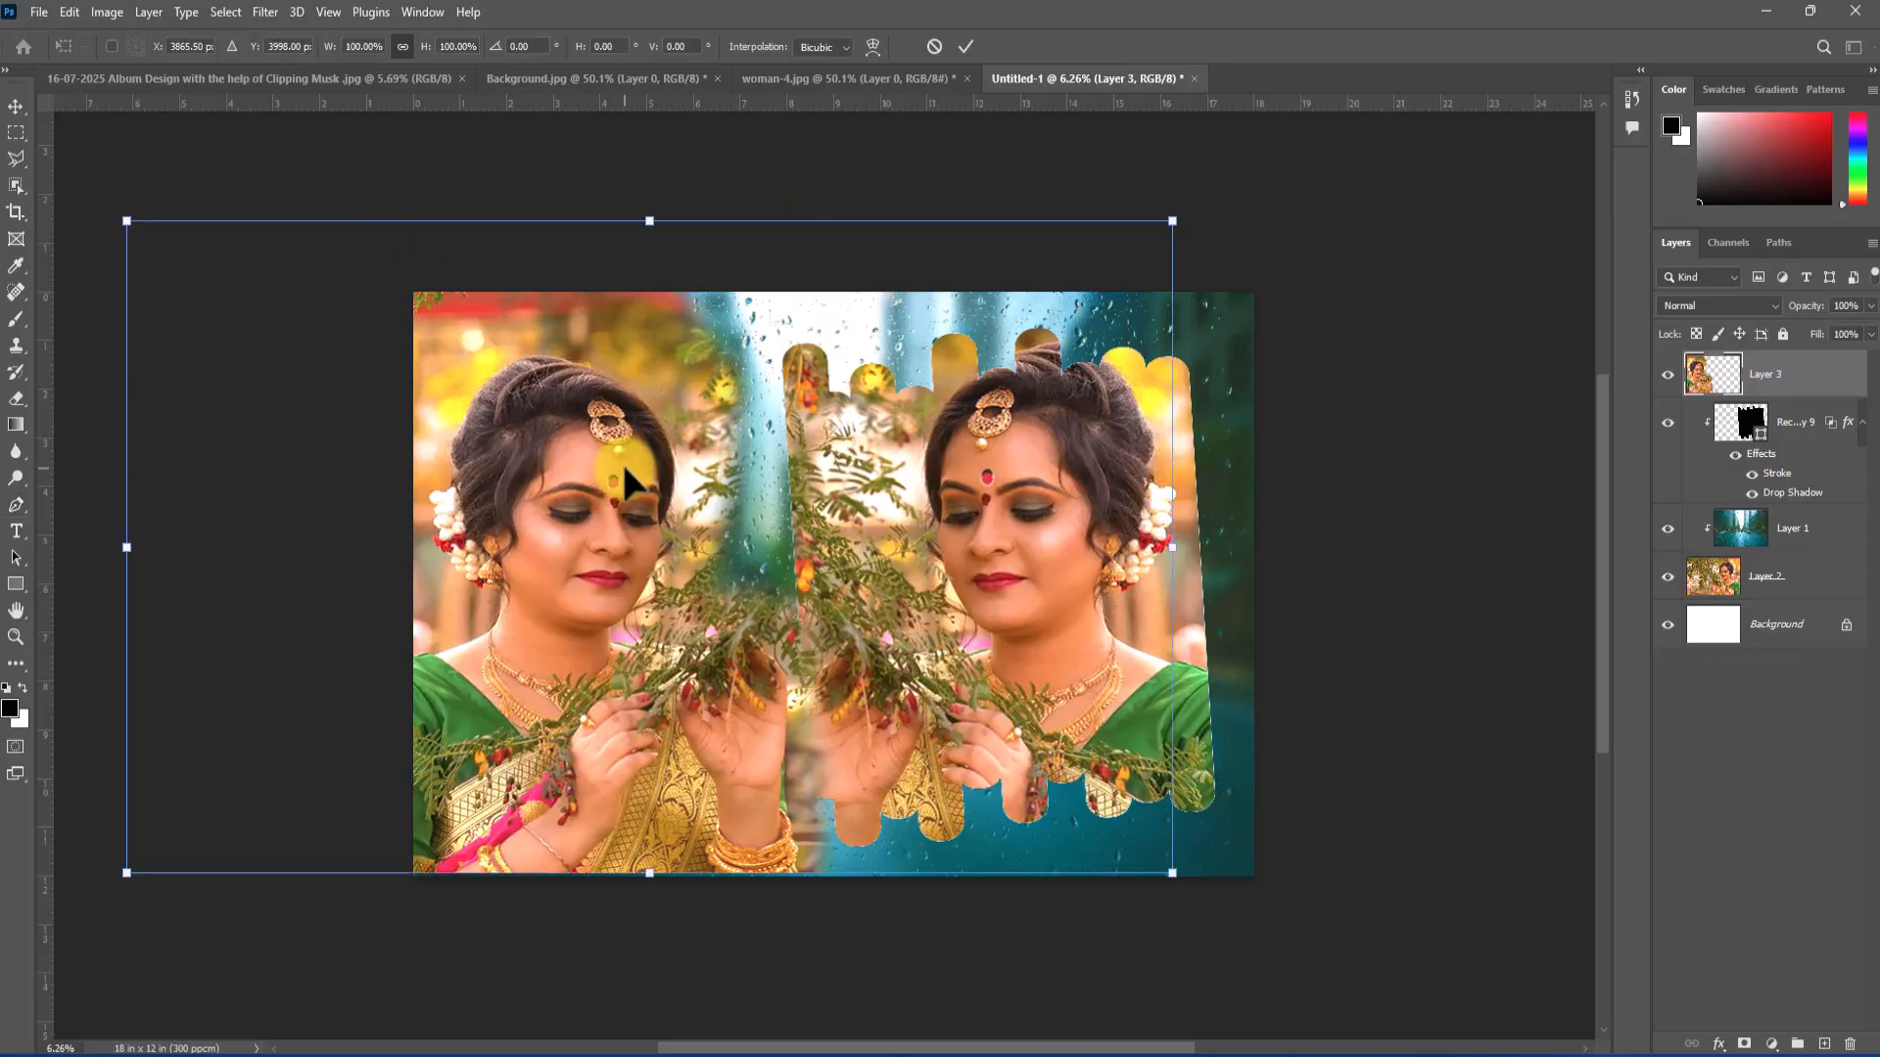
{"action": "left_click_drag", "start_coordinate": [627, 466], "coordinate": [589, 468]}
{"action": "left_click_drag", "start_coordinate": [1159, 222], "coordinate": [1151, 209]}
{"action": "left_click_drag", "start_coordinate": [890, 400], "coordinate": [876, 411]}
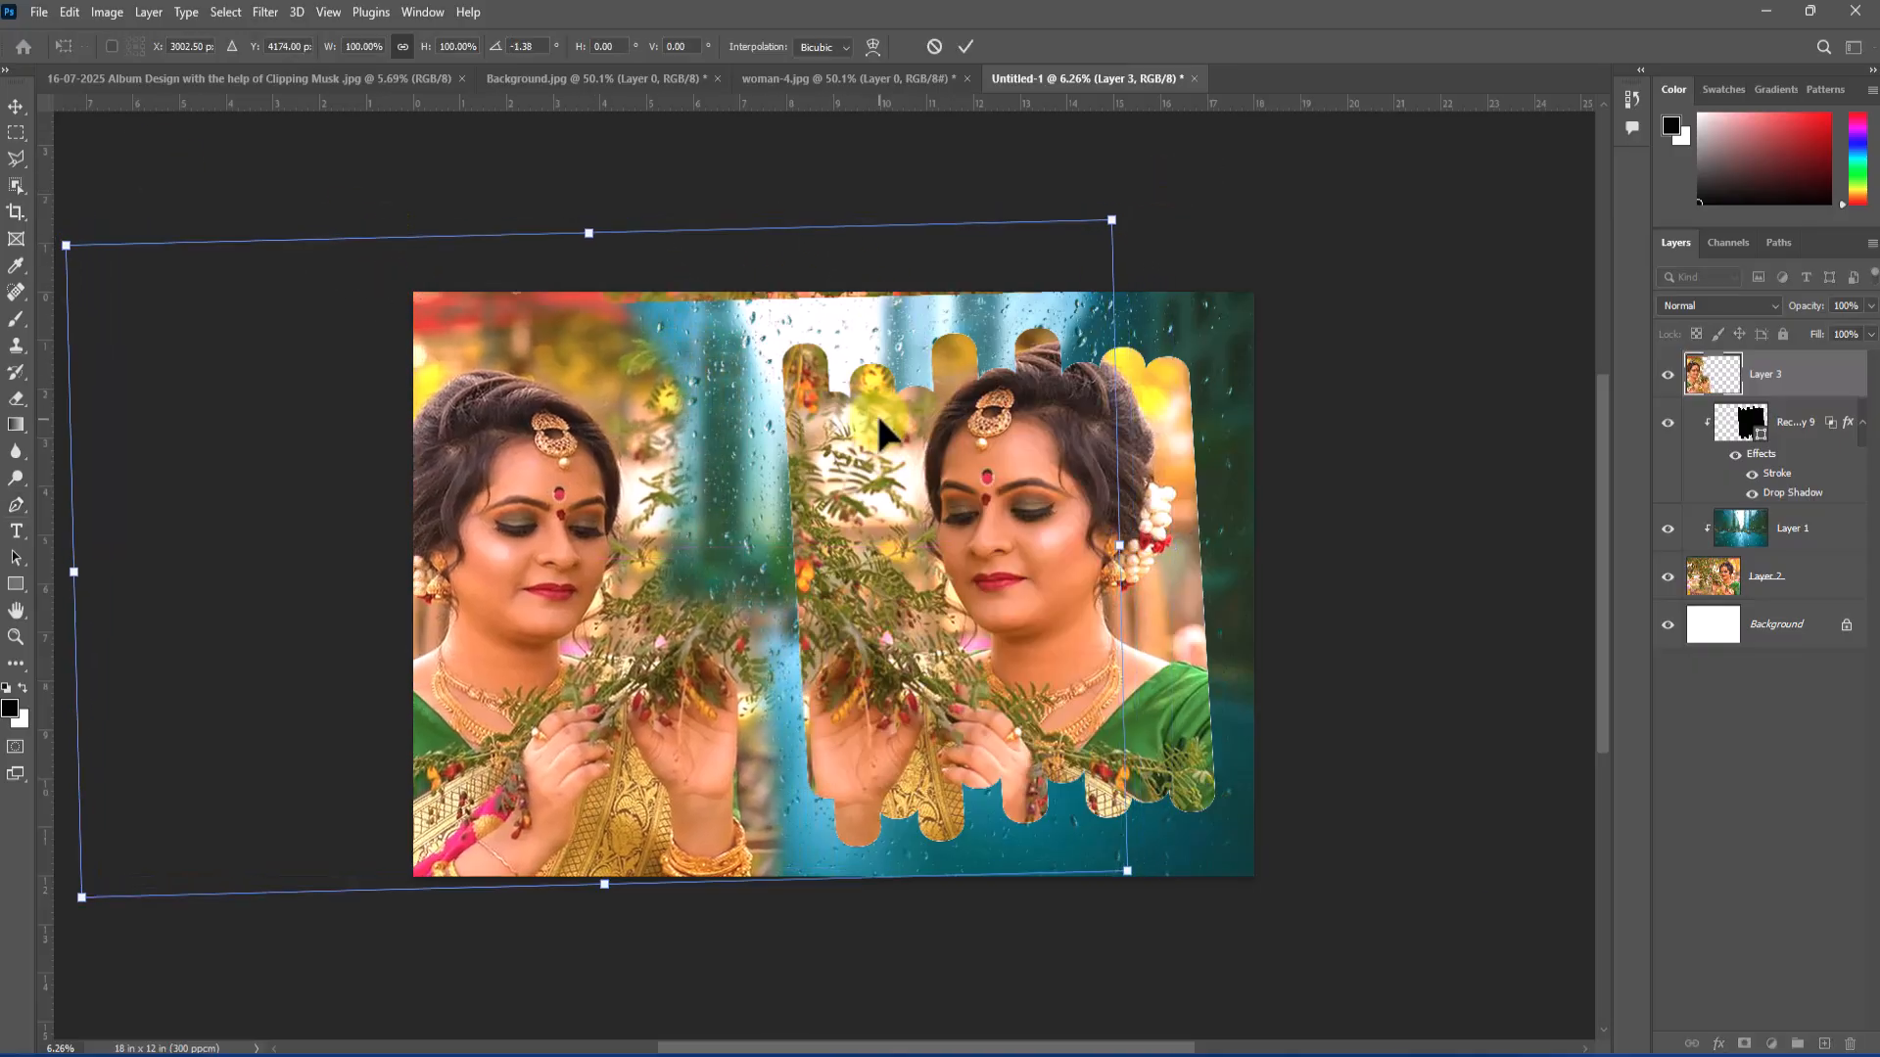
{"action": "left_click", "coordinate": [967, 47]}
- Shift the left photo's hue slightly toward yellow-green with Hue/Saturation
{"action": "key", "text": "p"}
{"action": "key", "text": "ctrl+u"}
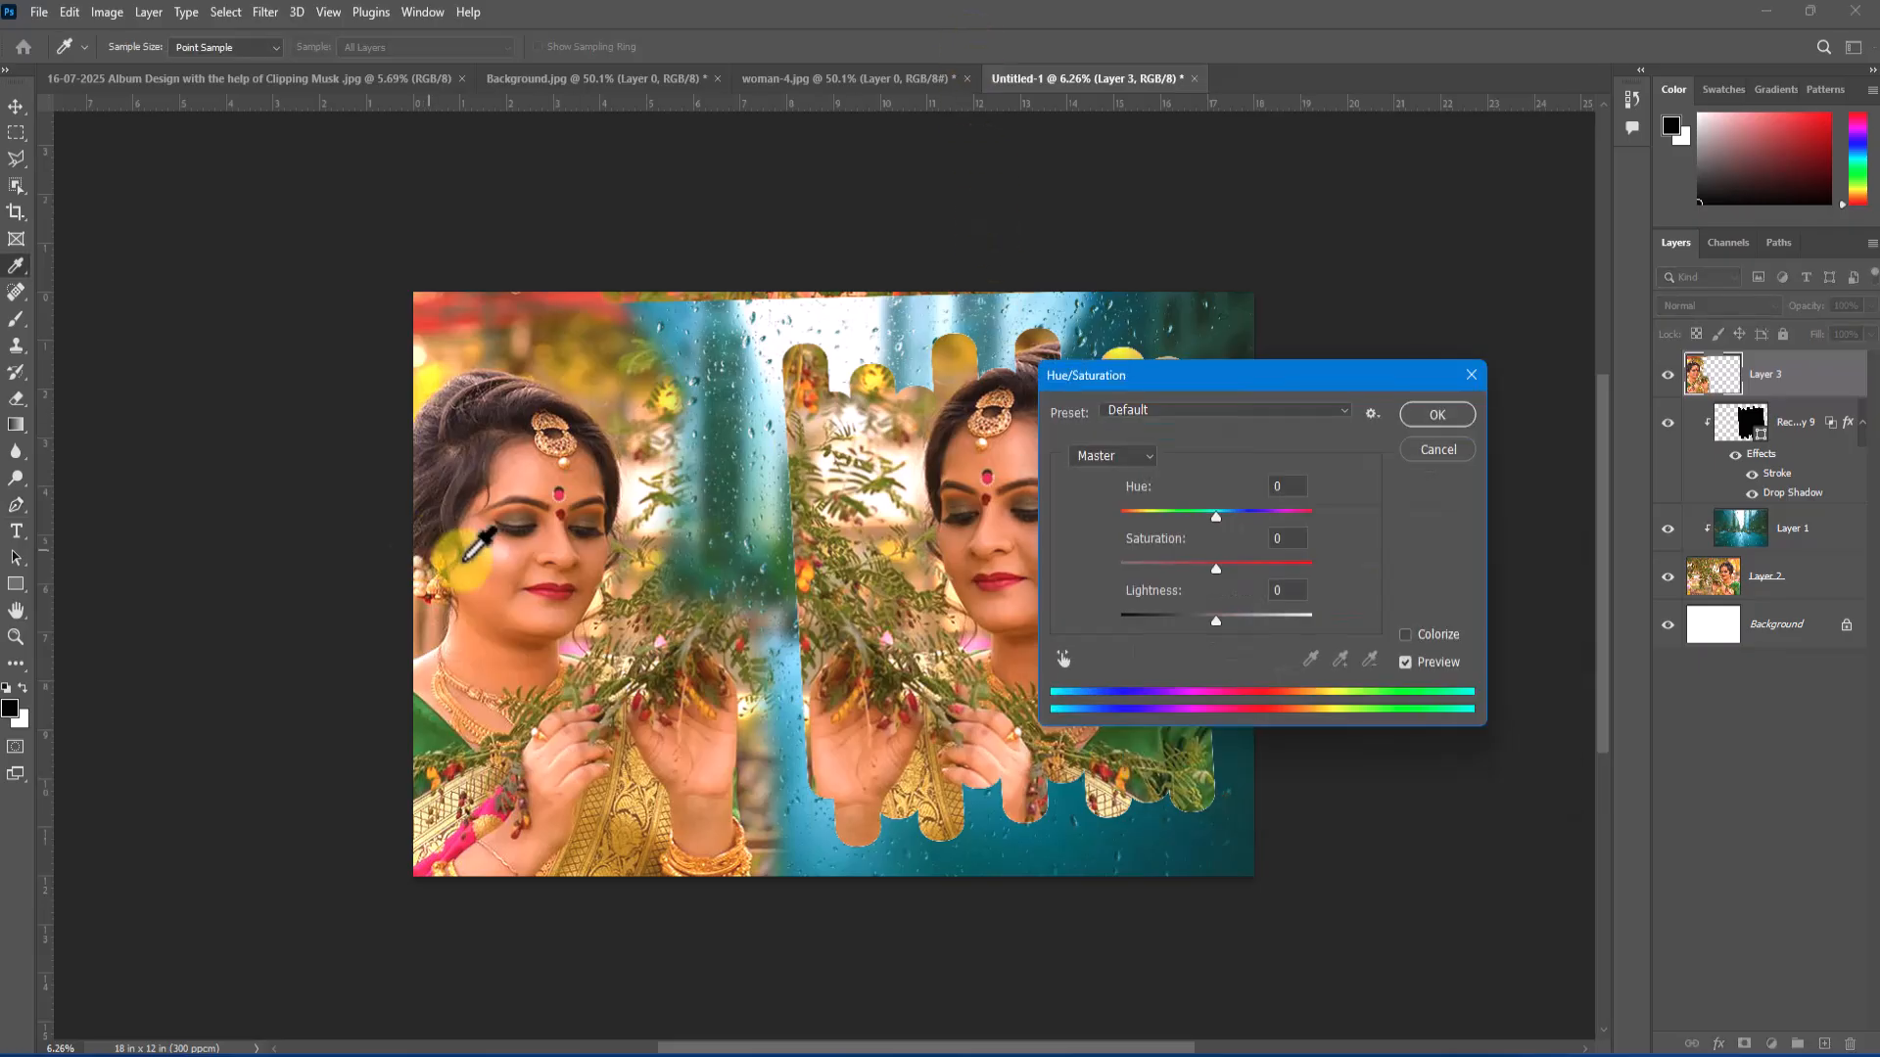
{"action": "left_click_drag", "start_coordinate": [1216, 515], "coordinate": [1231, 519]}
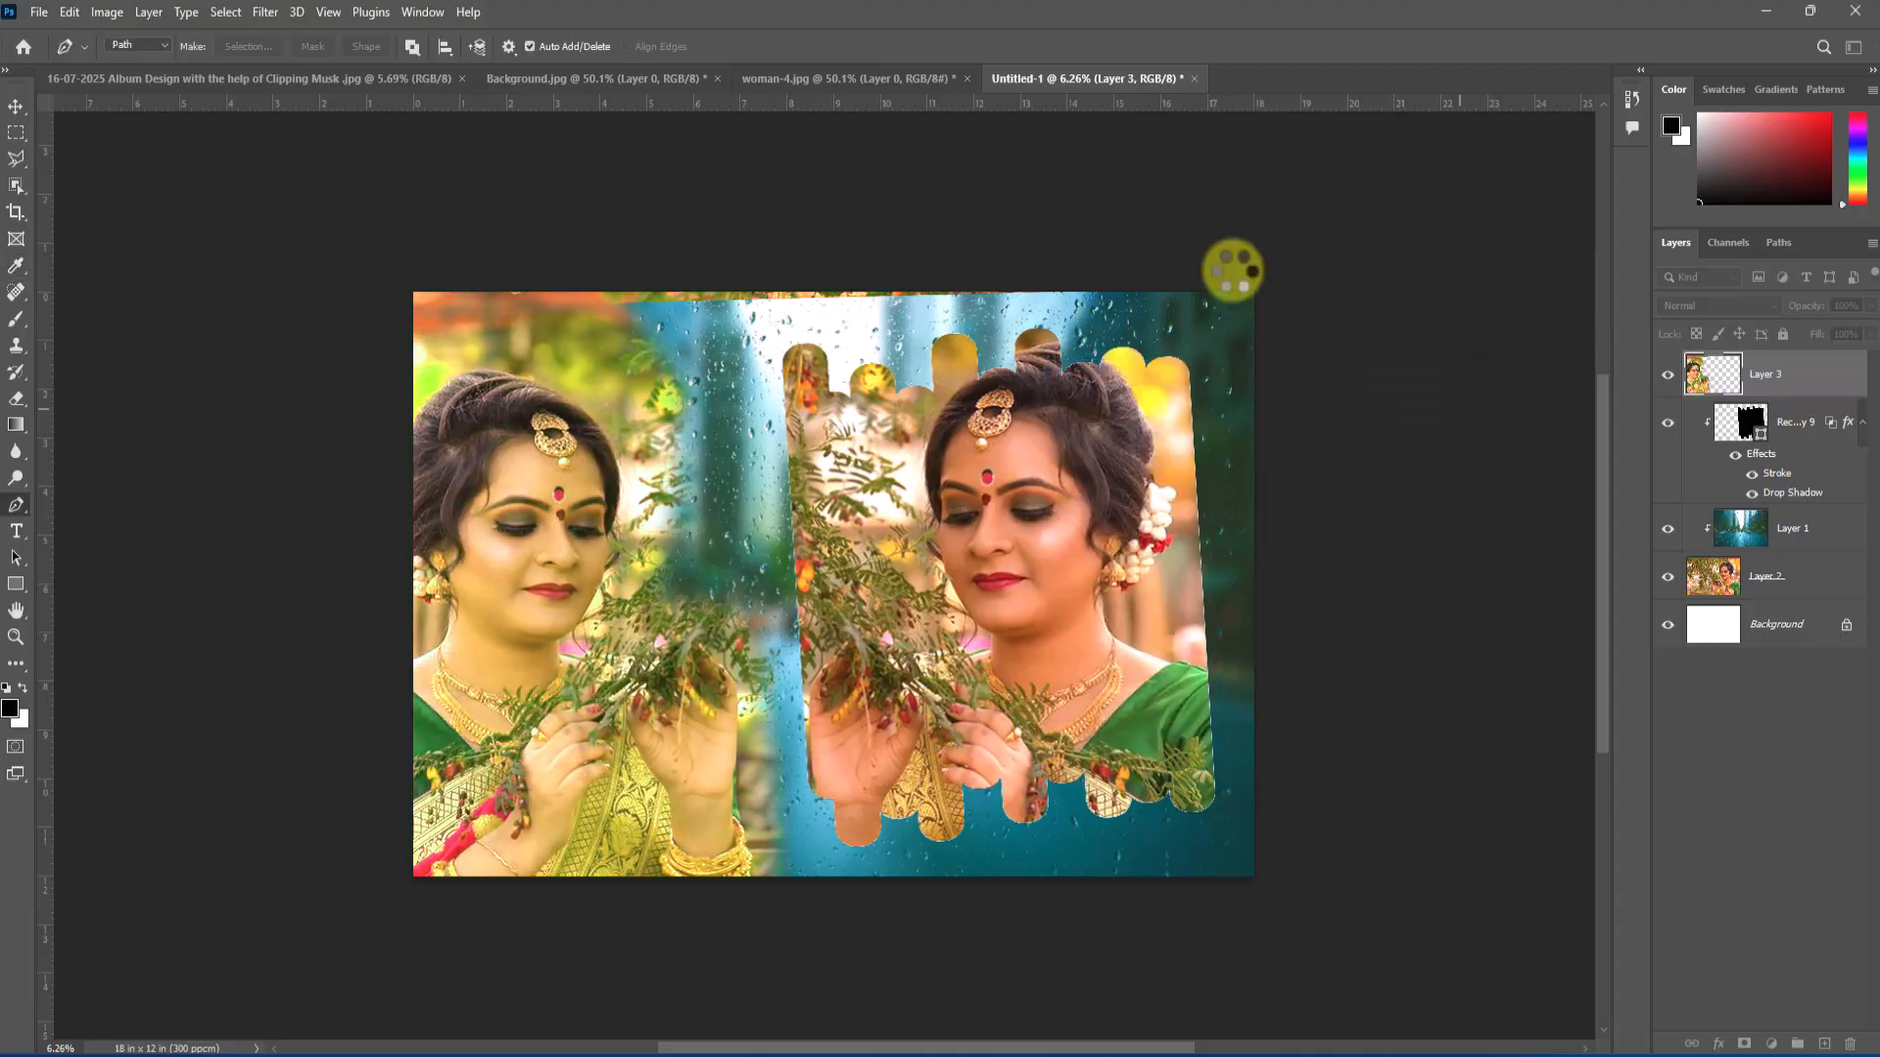
- Nudge the left photo up to the canvas's upper edge and apply the transform
{"action": "key", "text": "ctrl+t"}
{"action": "left_click_drag", "start_coordinate": [762, 399], "coordinate": [764, 390]}
{"action": "left_click", "coordinate": [968, 49]}
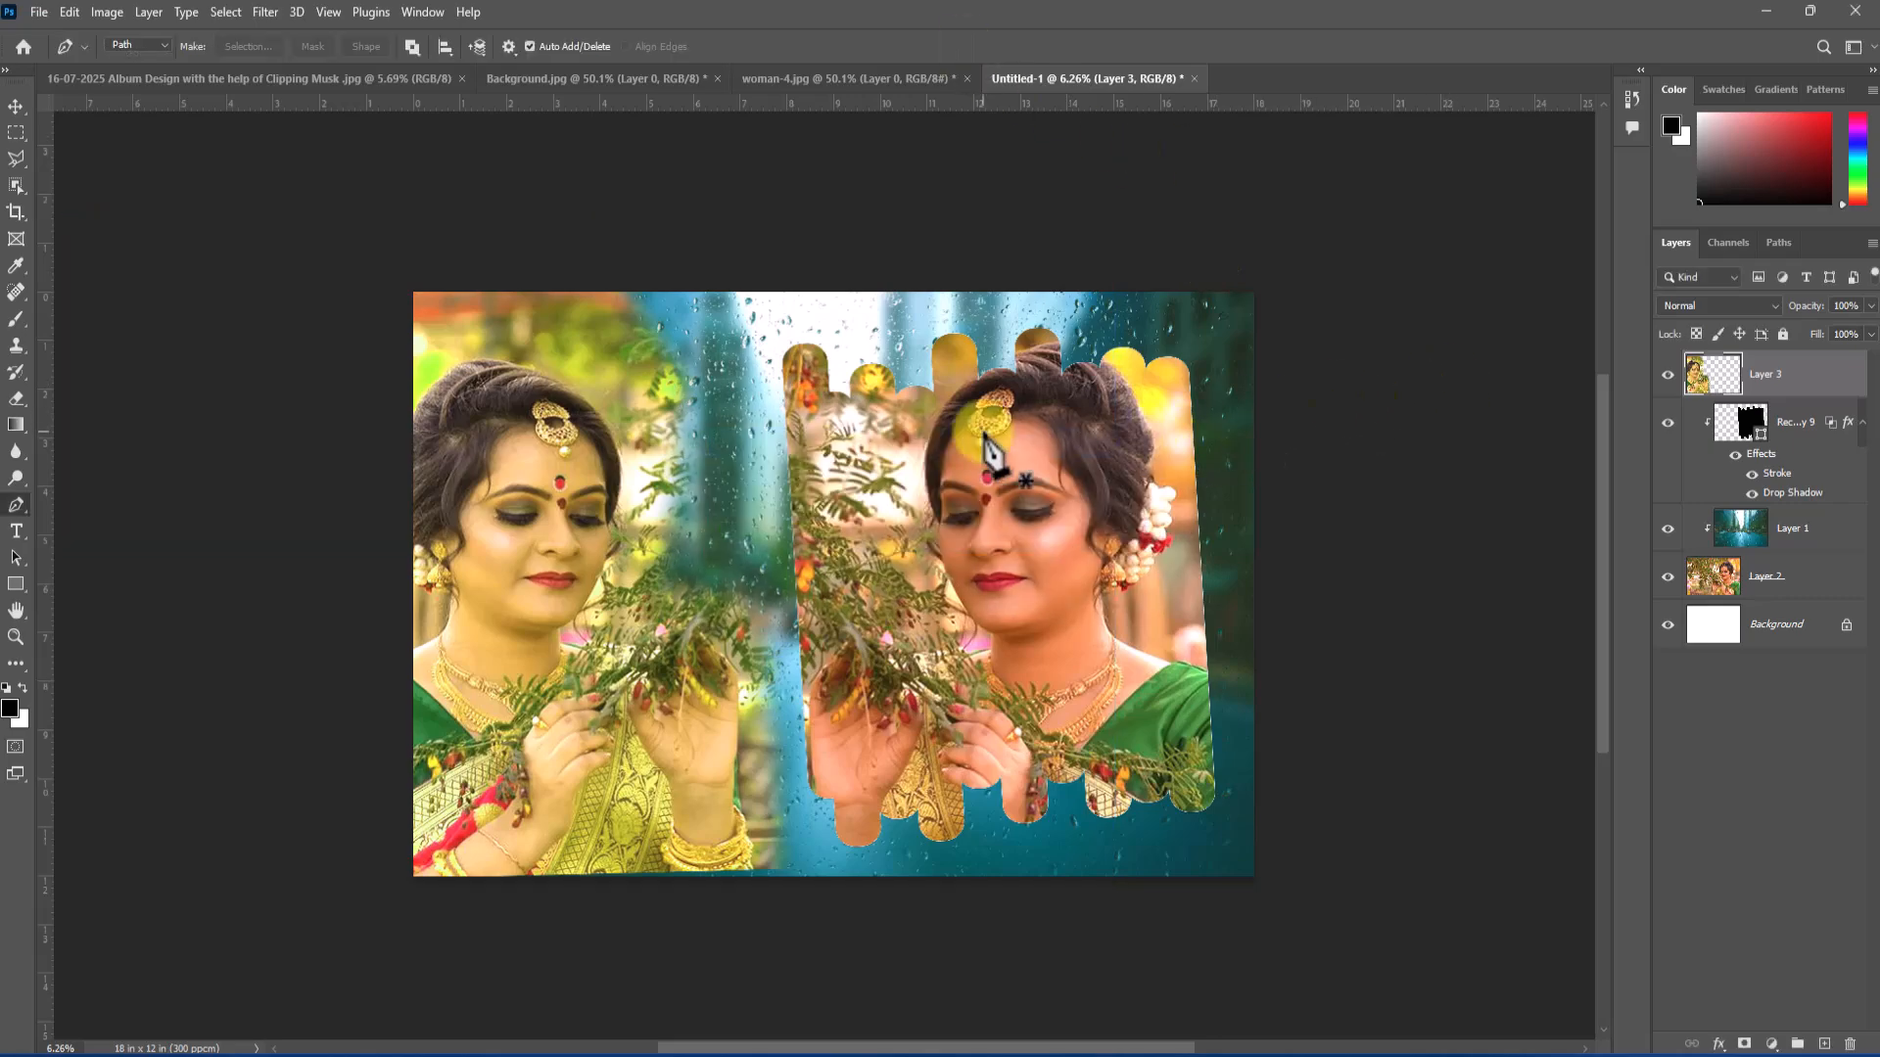
- Flatten the album page into a single background layer
{"action": "key", "text": "v"}
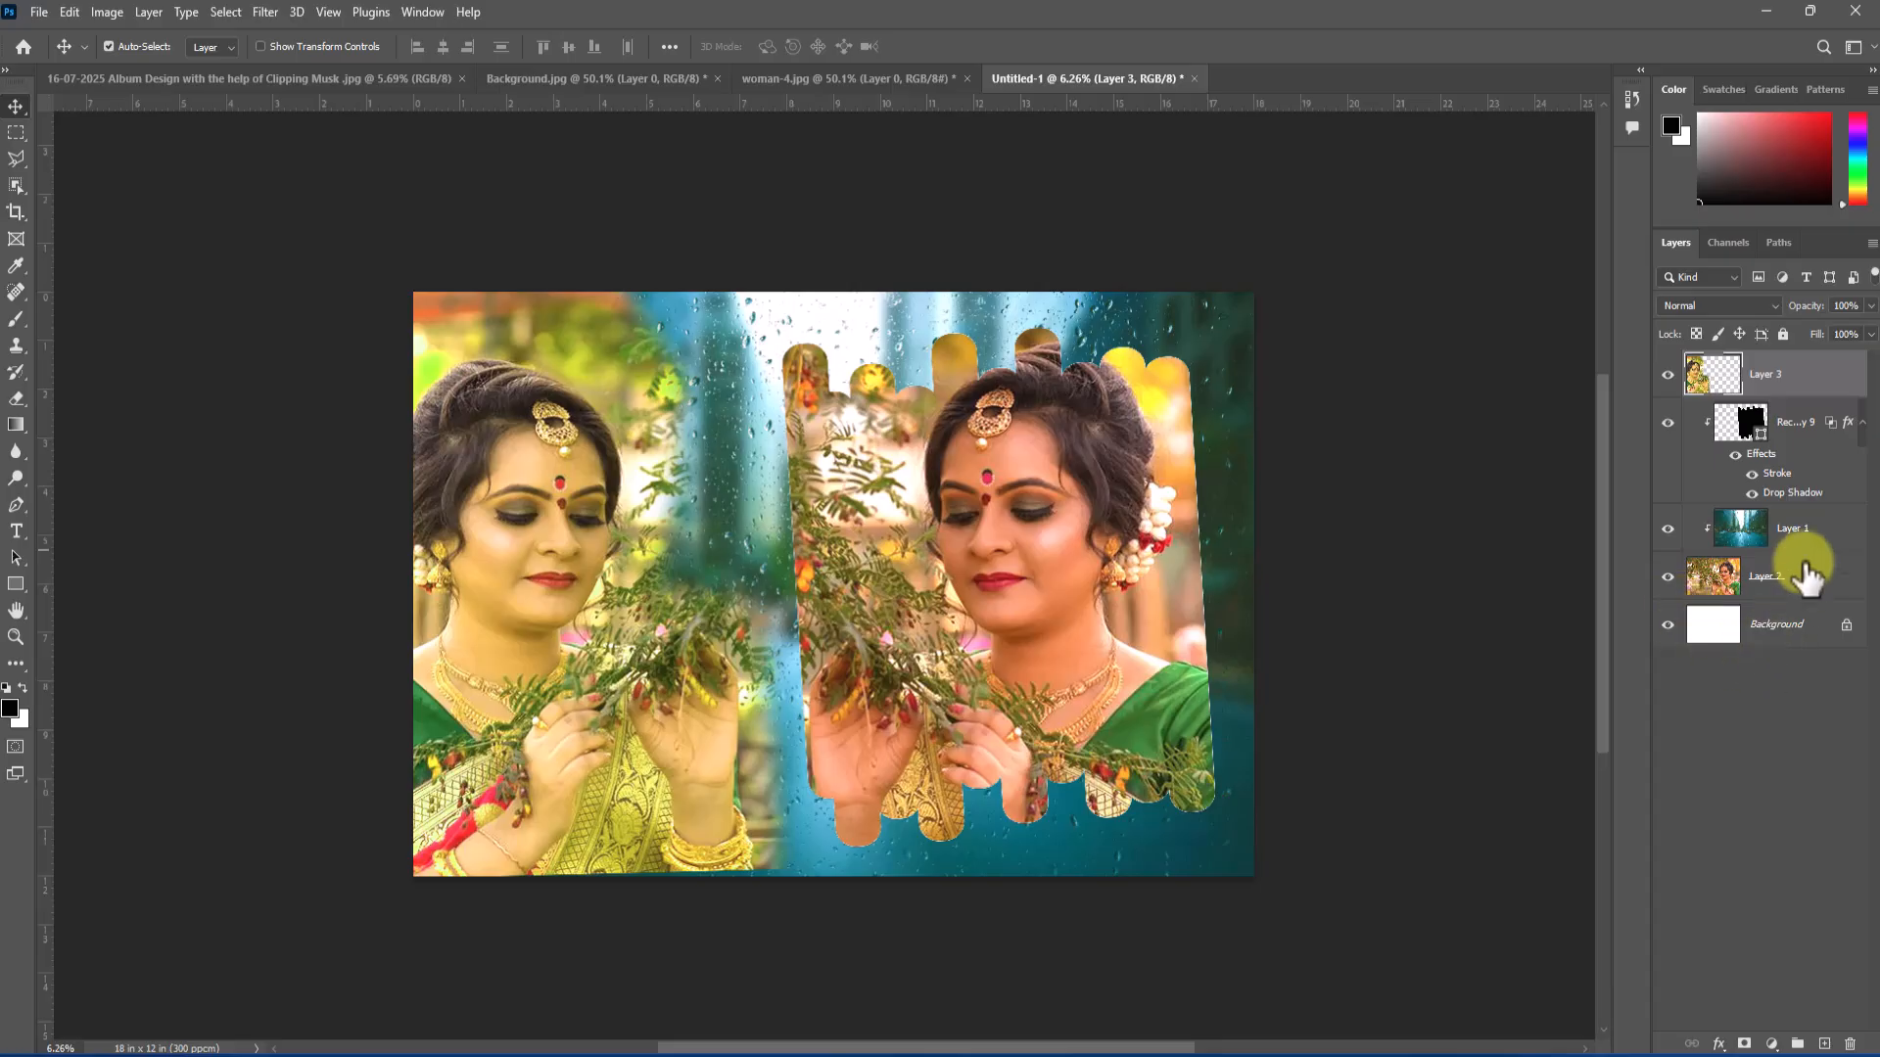
{"action": "right_click", "coordinate": [1814, 632]}
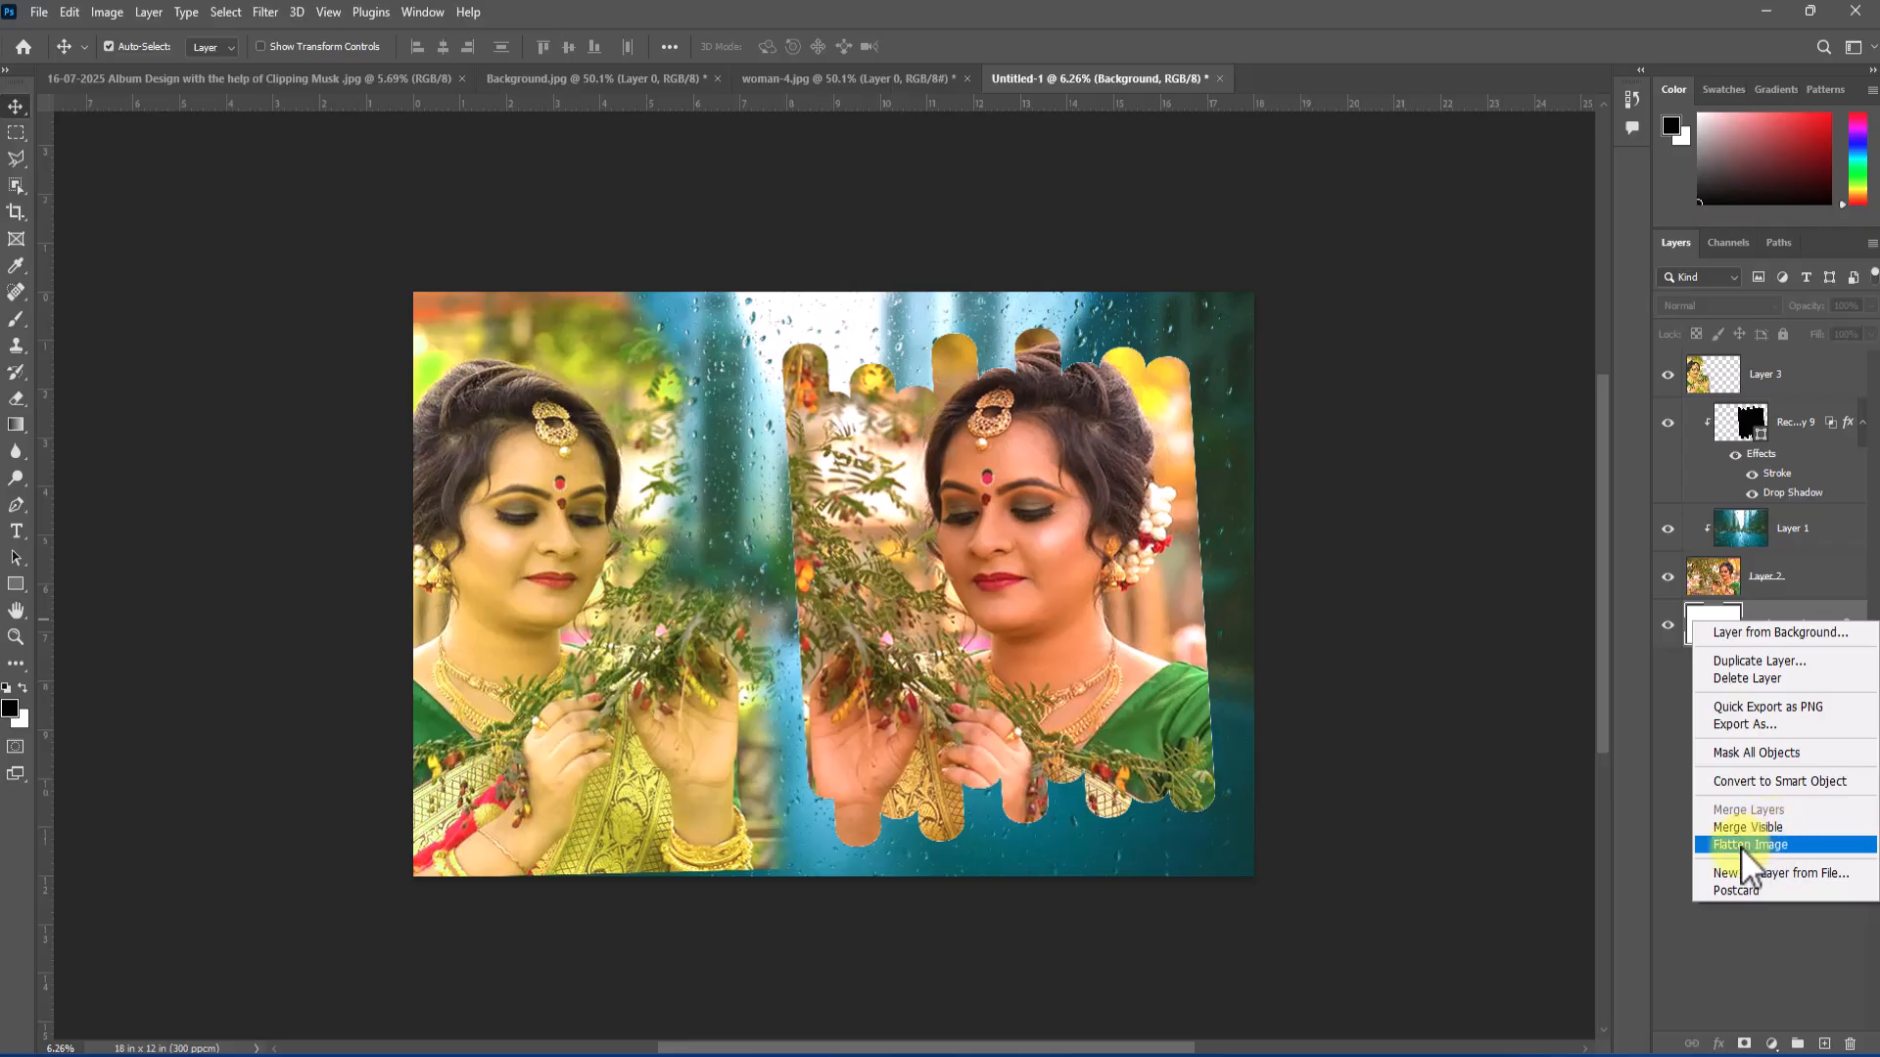
{"action": "left_click", "coordinate": [1809, 848]}
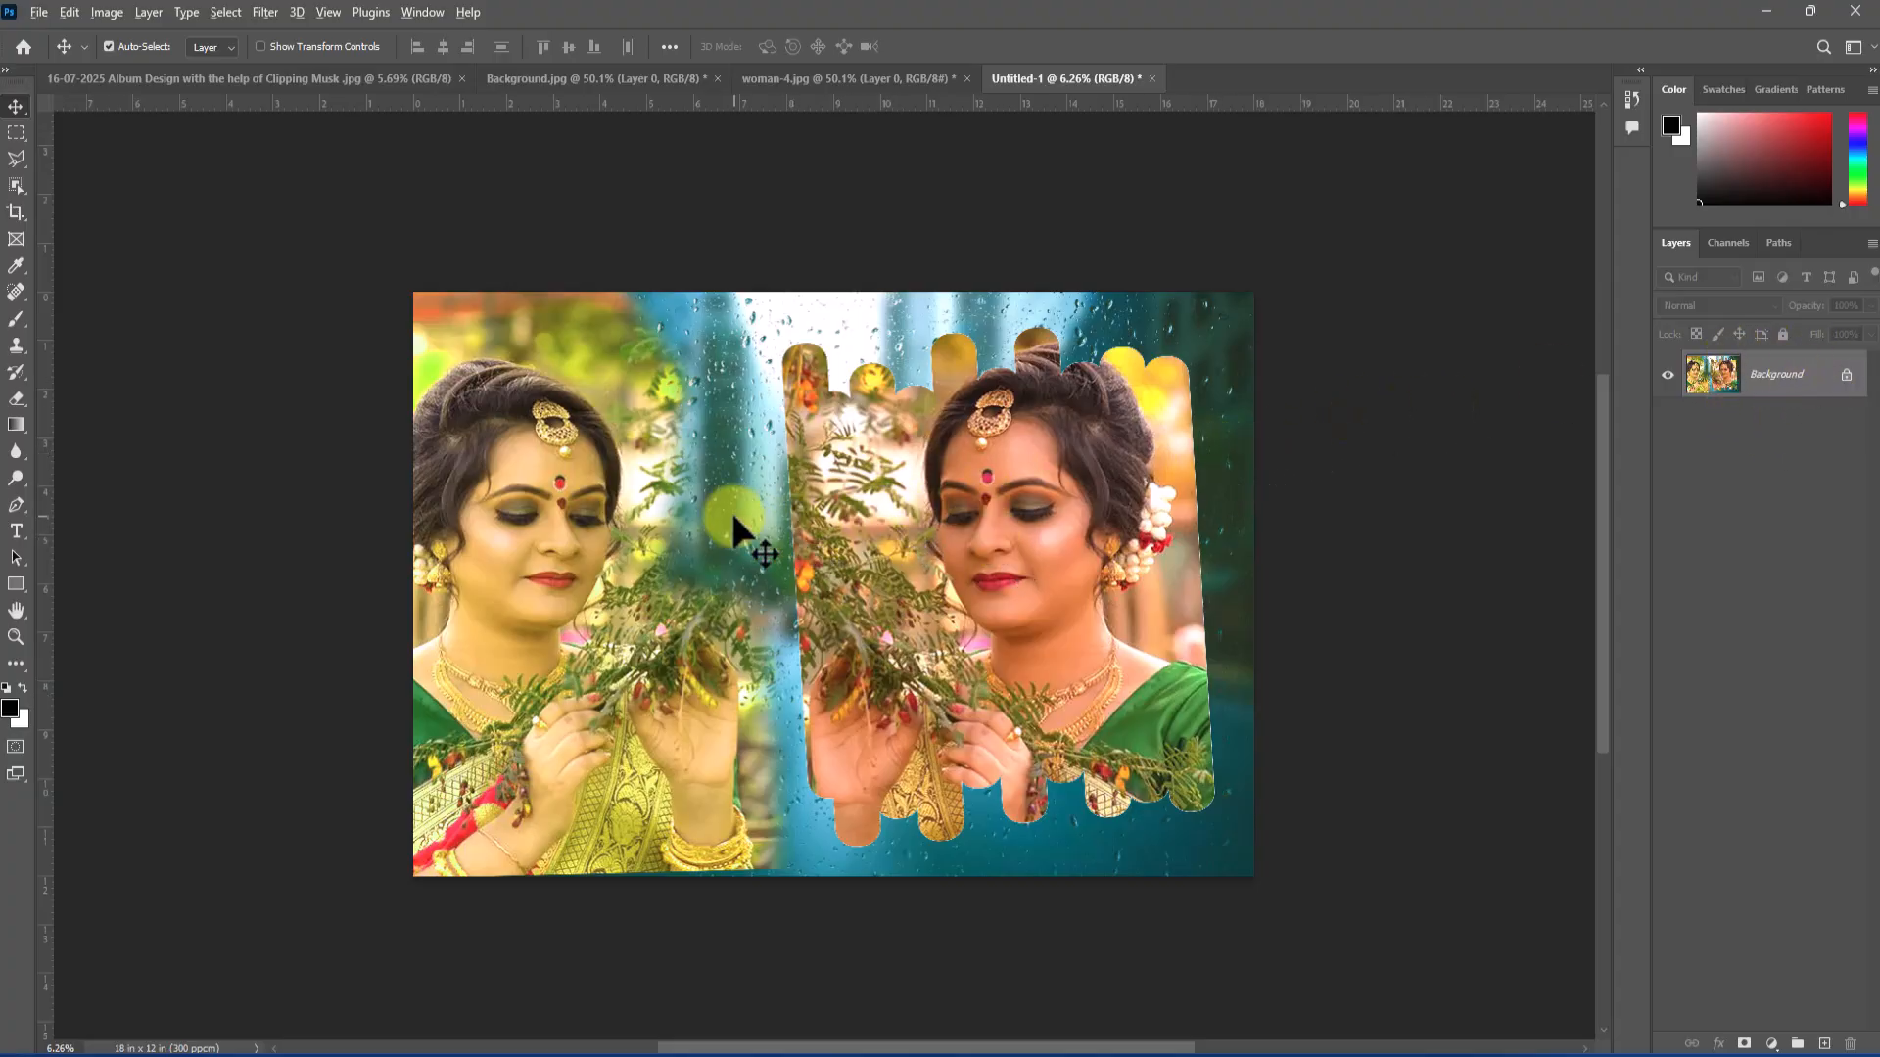
{"action": "scroll", "coordinate": [725, 507], "scroll_direction": "up", "scroll_amount": 1}
{"action": "scroll", "coordinate": [793, 603], "scroll_direction": "up", "scroll_amount": 2}
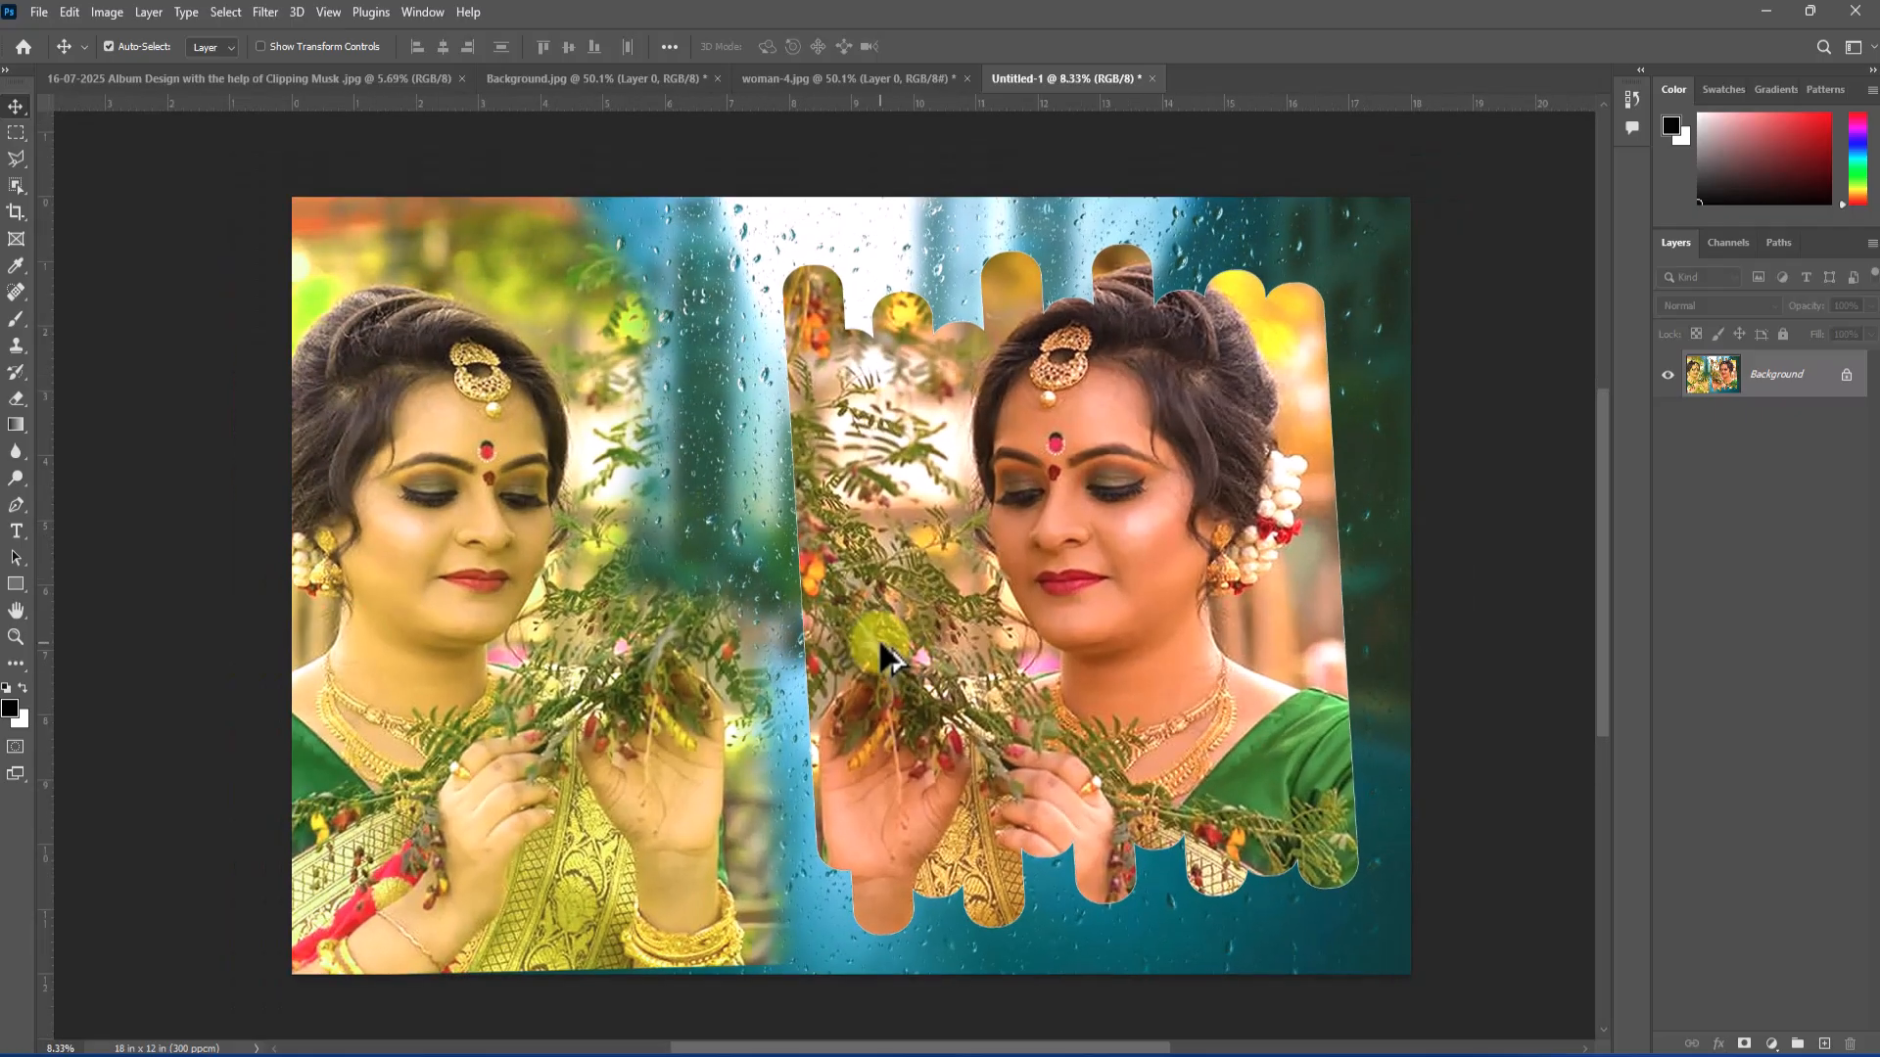
{"action": "scroll", "coordinate": [901, 672], "scroll_direction": "up", "scroll_amount": 1}
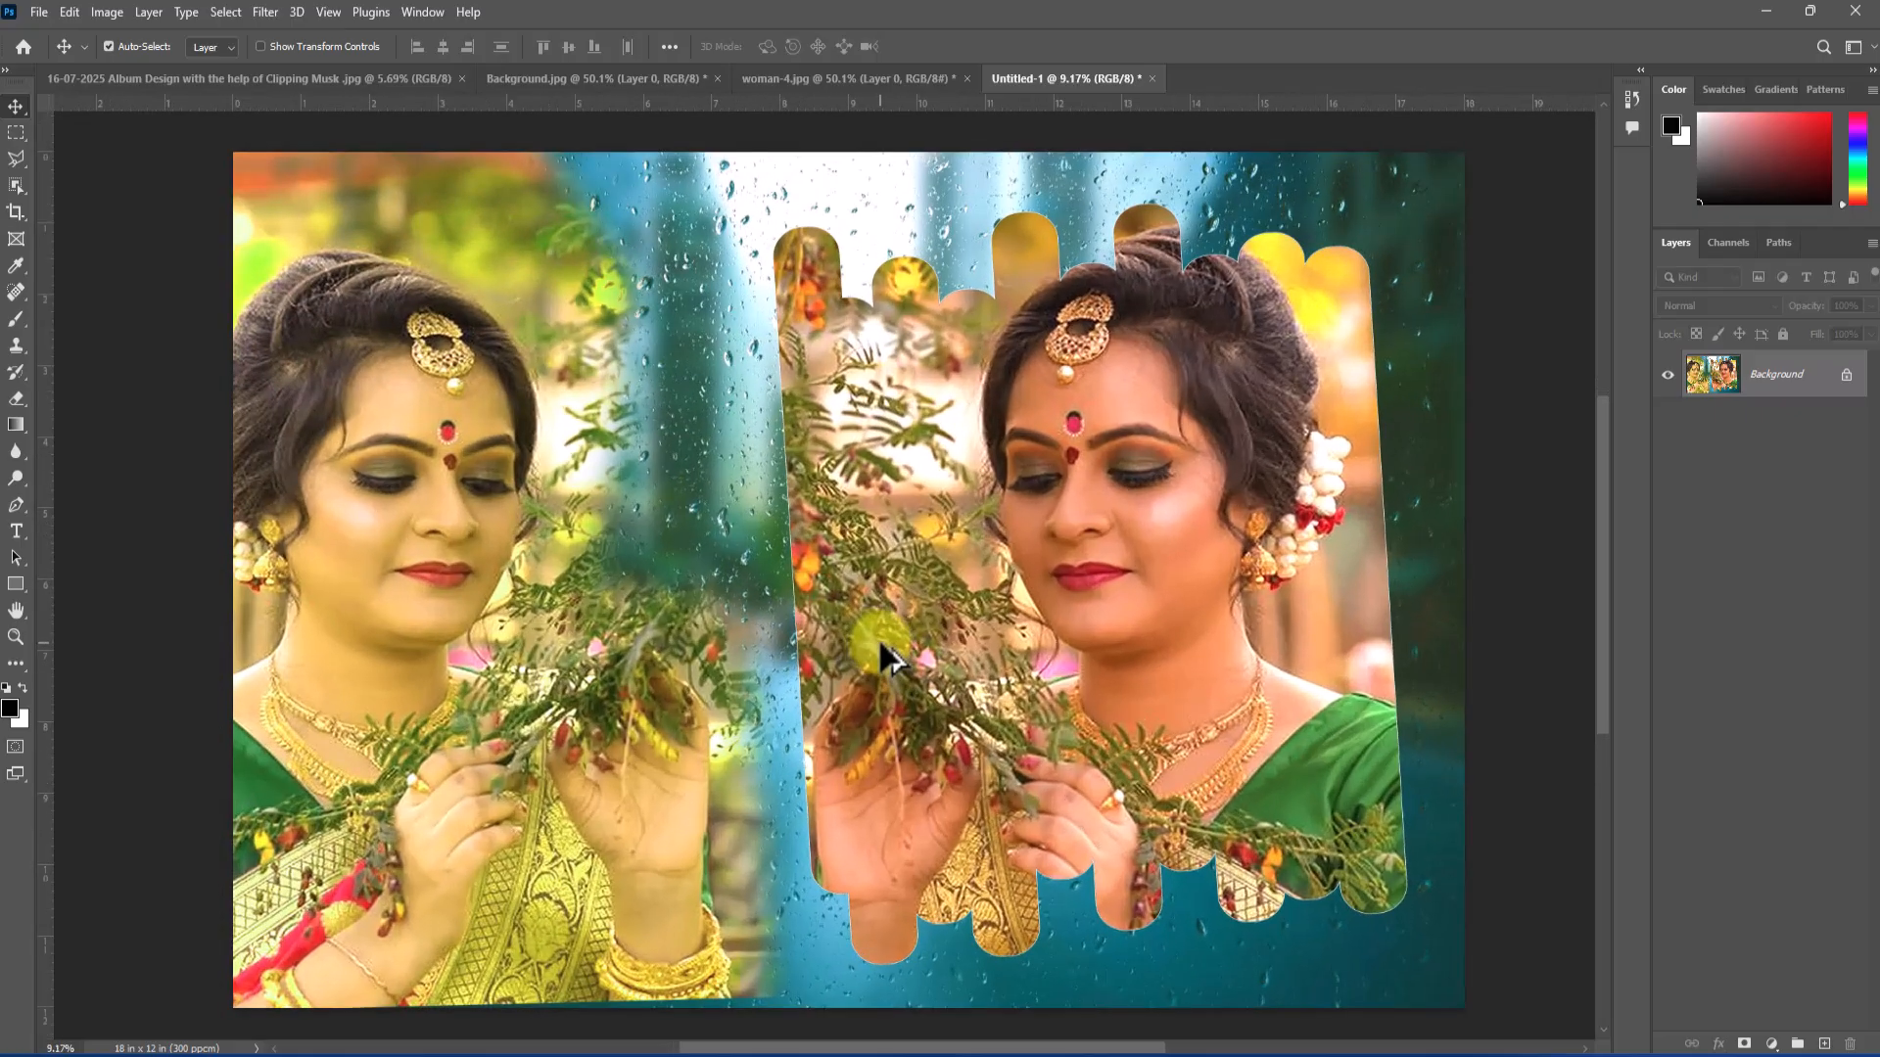